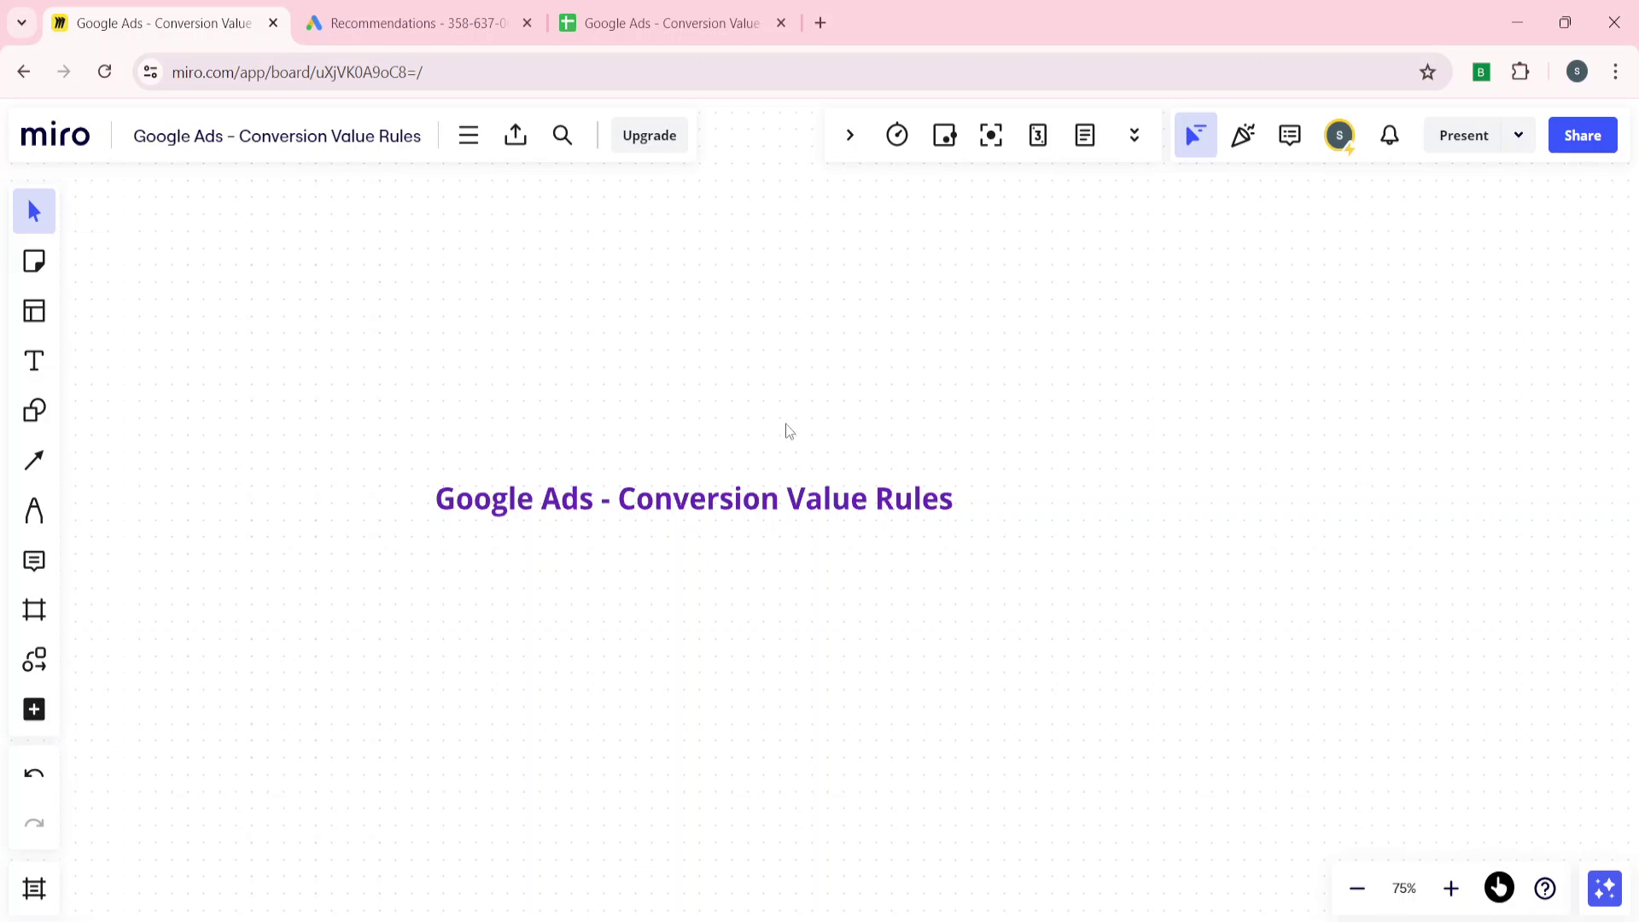
Switch to the Conversion Value Rules spreadsheet in Google Sheets and review the location list in D7:D10.
{"action": "left_click", "coordinate": [691, 19]}
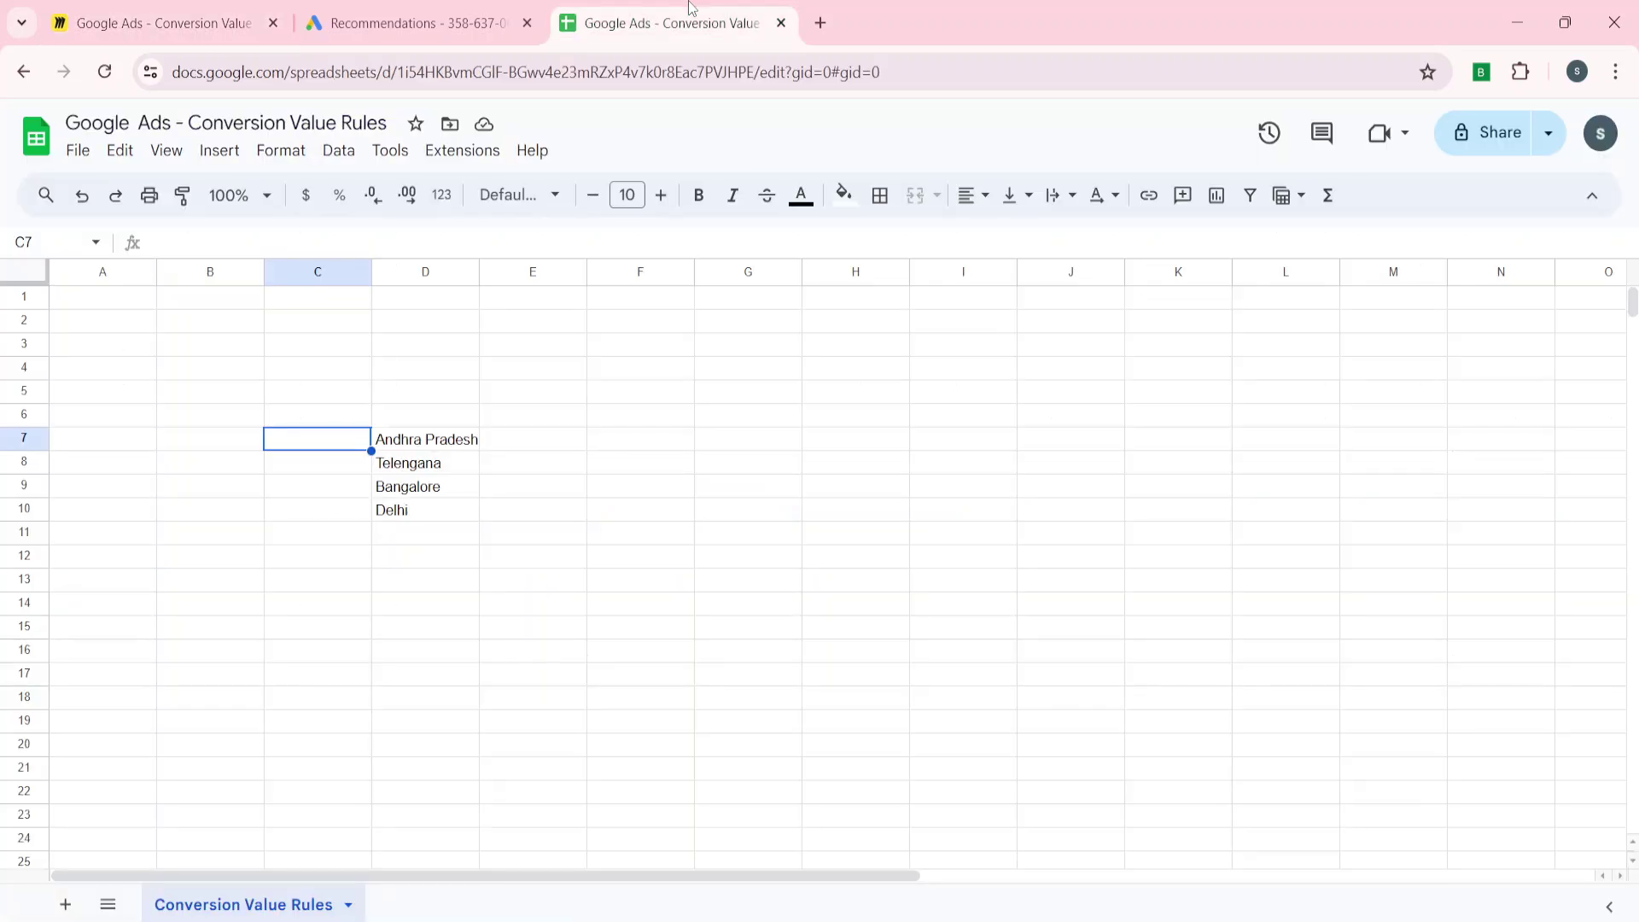
{"action": "left_click", "coordinate": [882, 374]}
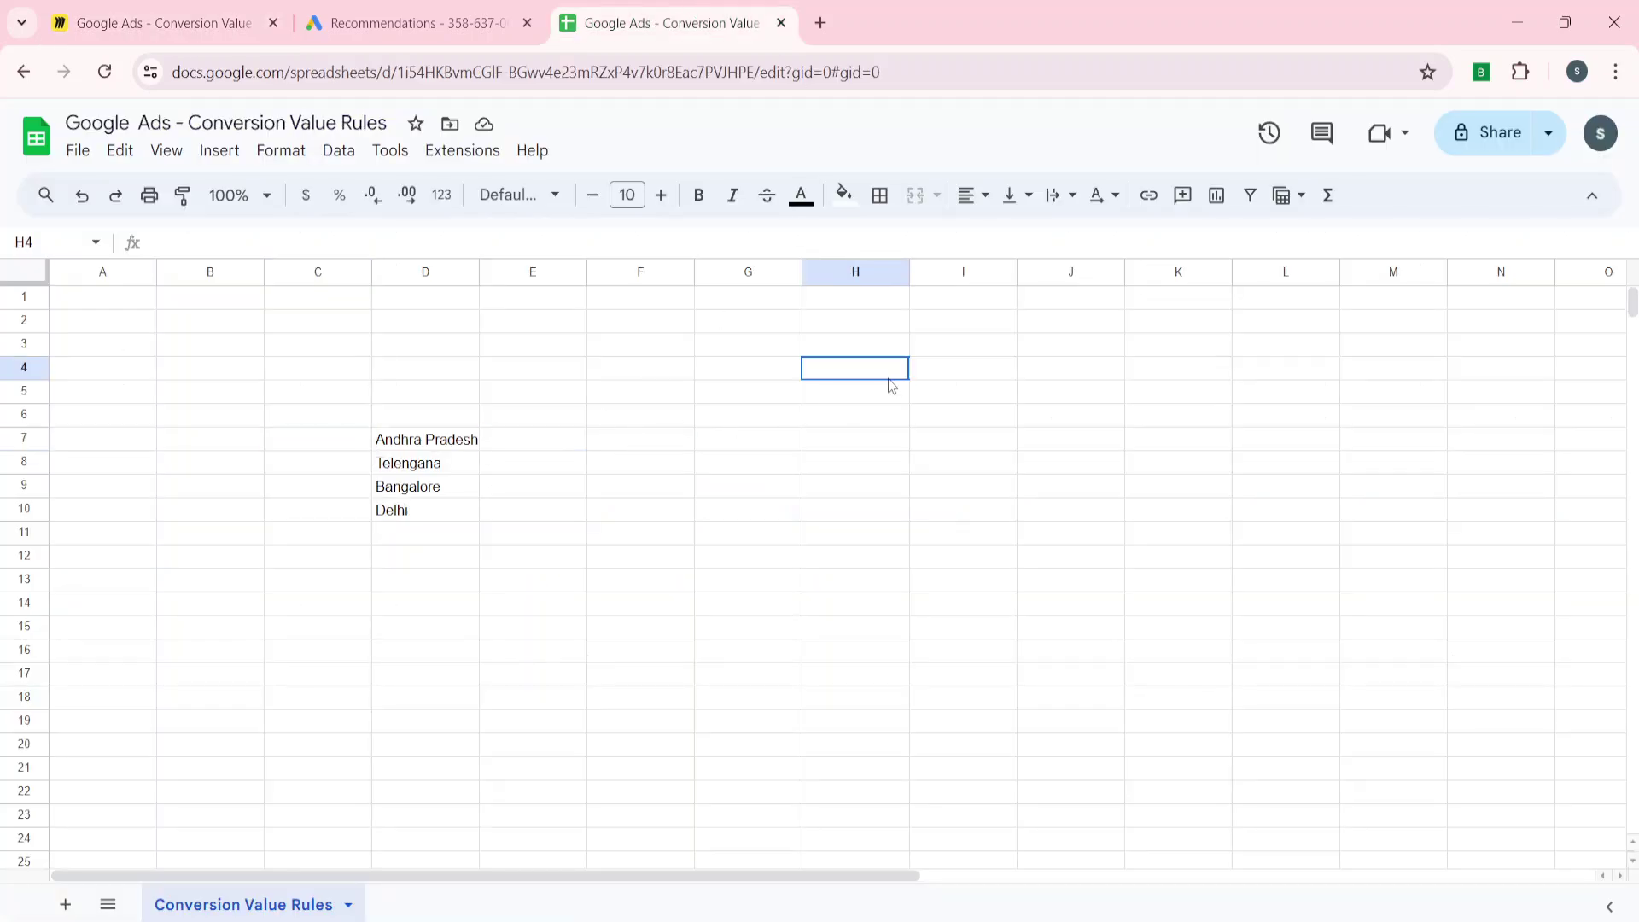
{"action": "left_click", "coordinate": [683, 367]}
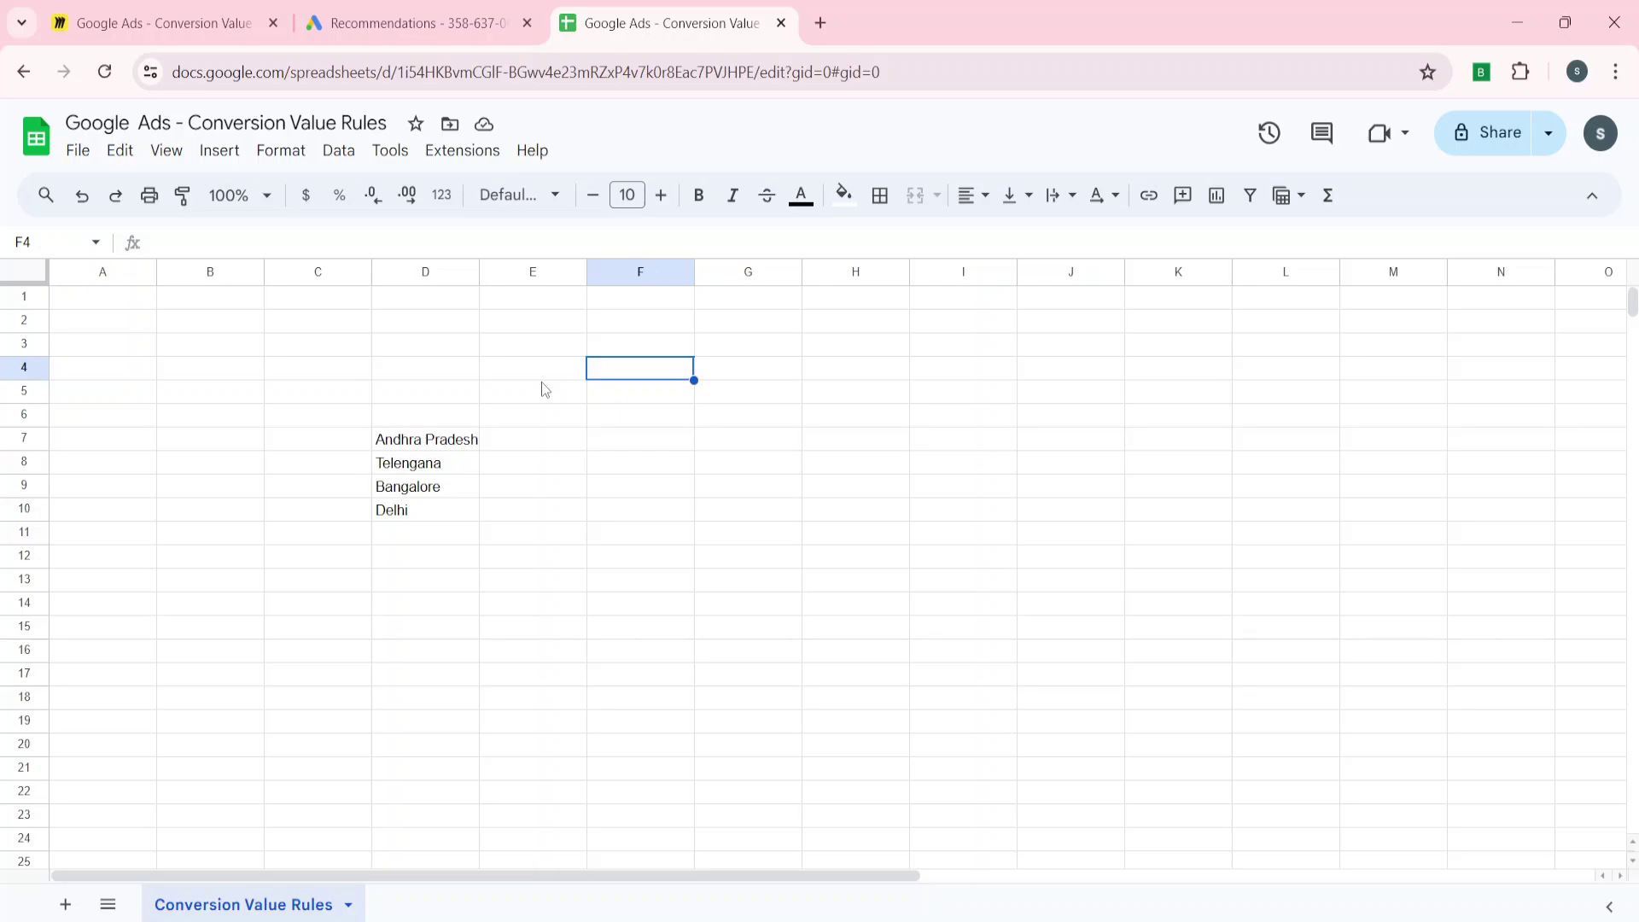
{"action": "left_click_drag", "start_coordinate": [396, 446], "coordinate": [406, 518]}
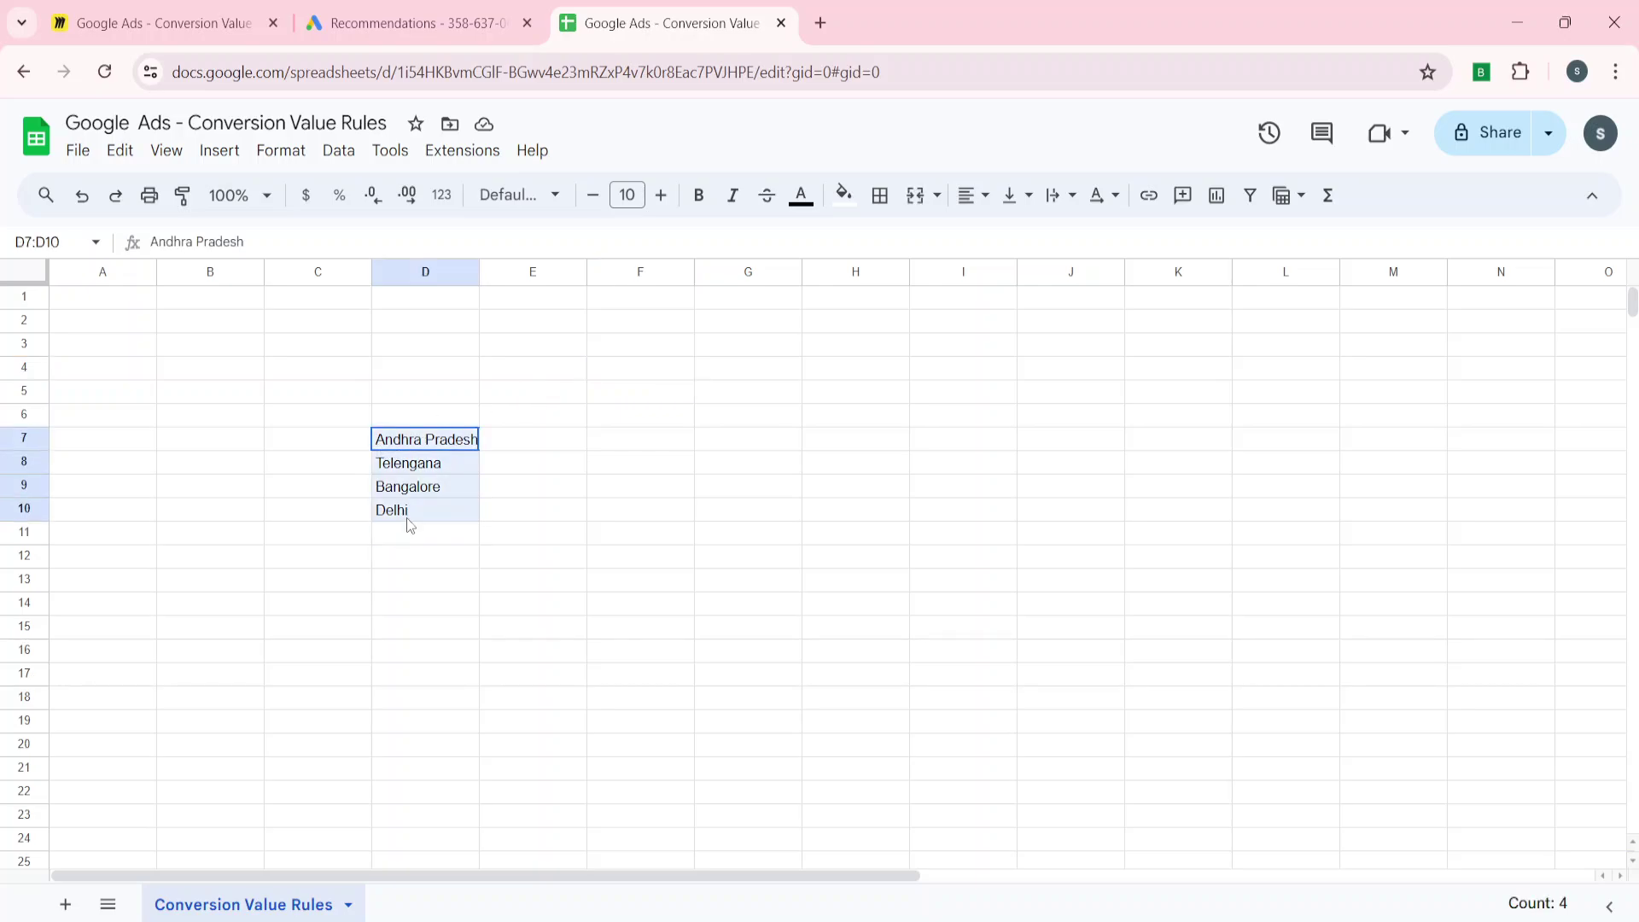
{"action": "left_click", "coordinate": [350, 476]}
{"action": "left_click", "coordinate": [362, 514]}
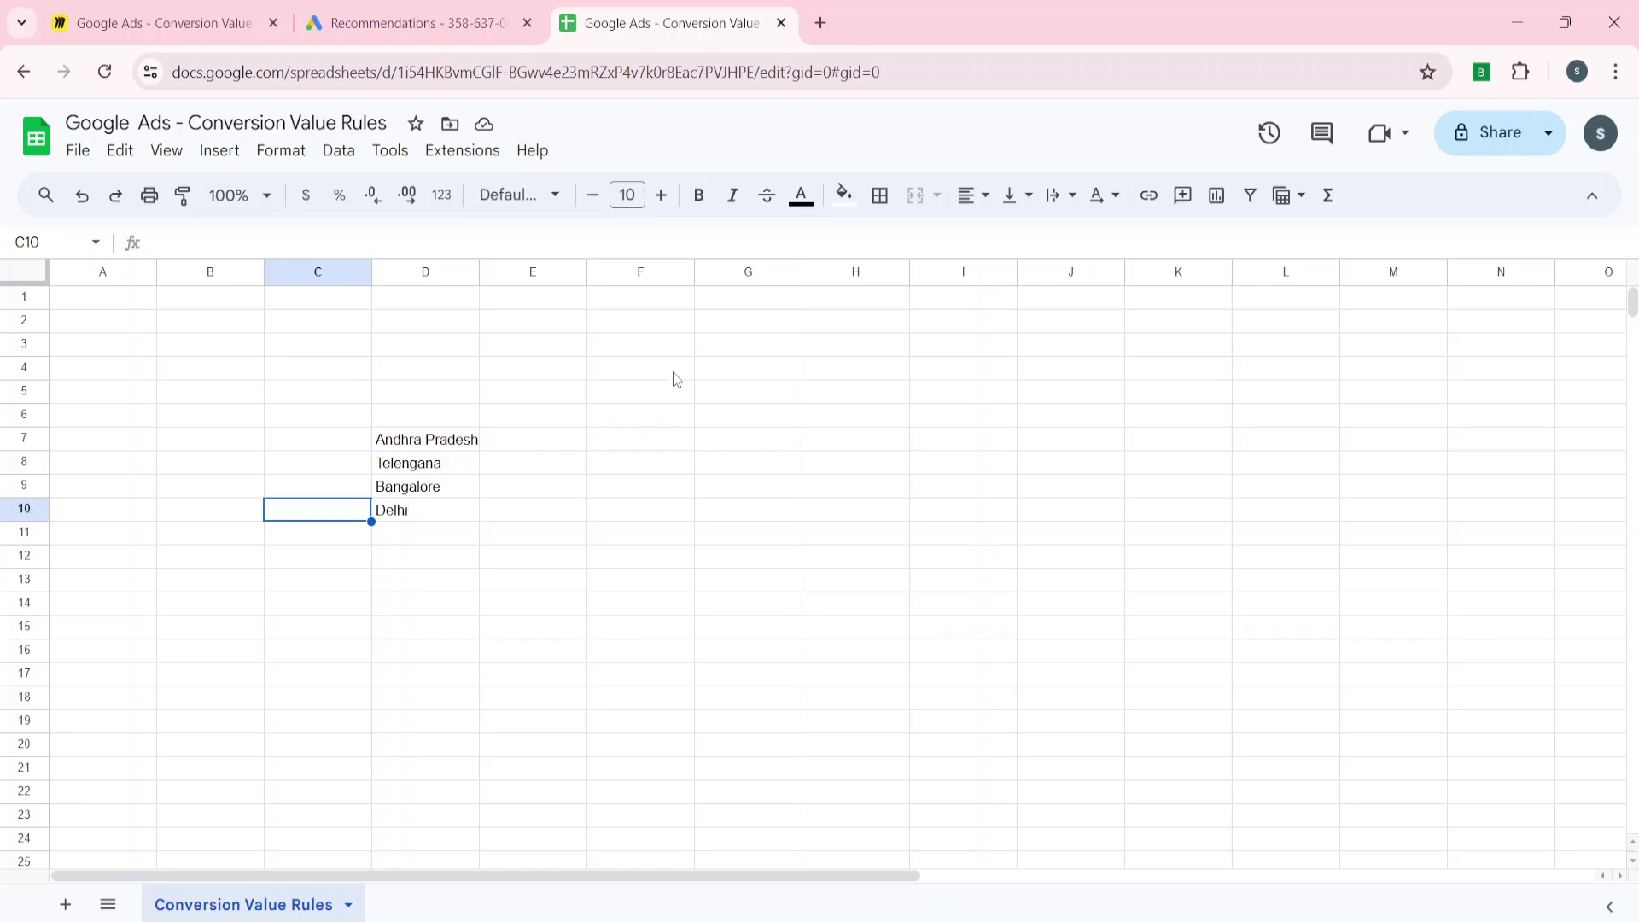
Enter the product "shoes" in H3 with its value 5000 in I3.
{"action": "left_click", "coordinate": [882, 358]}
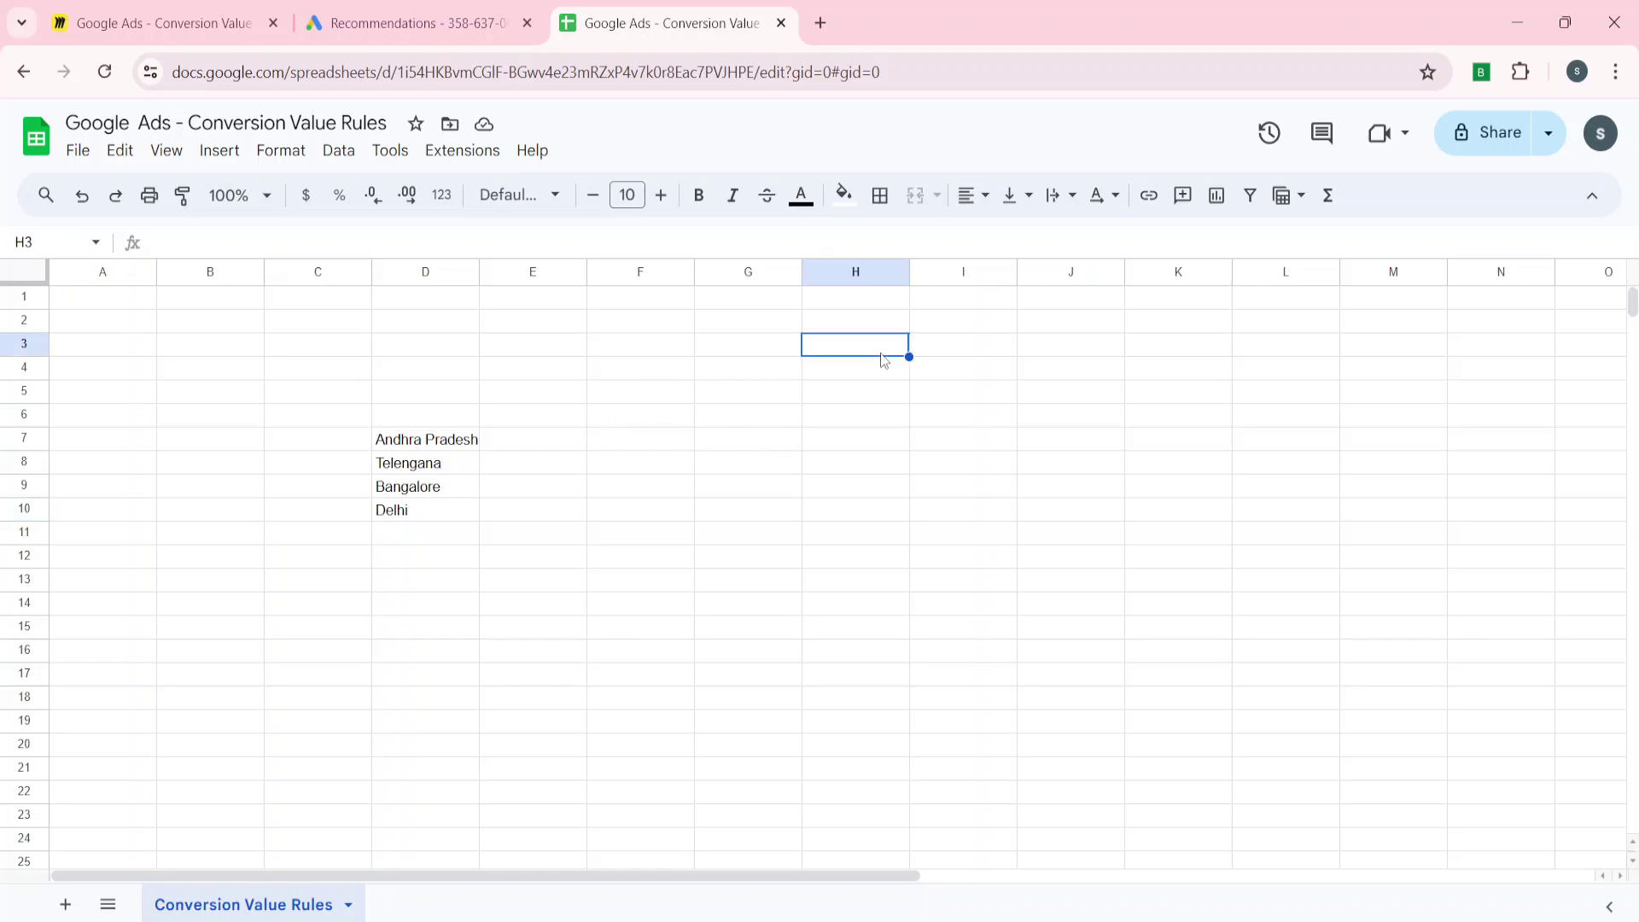
{"action": "type", "text": "shoes"}
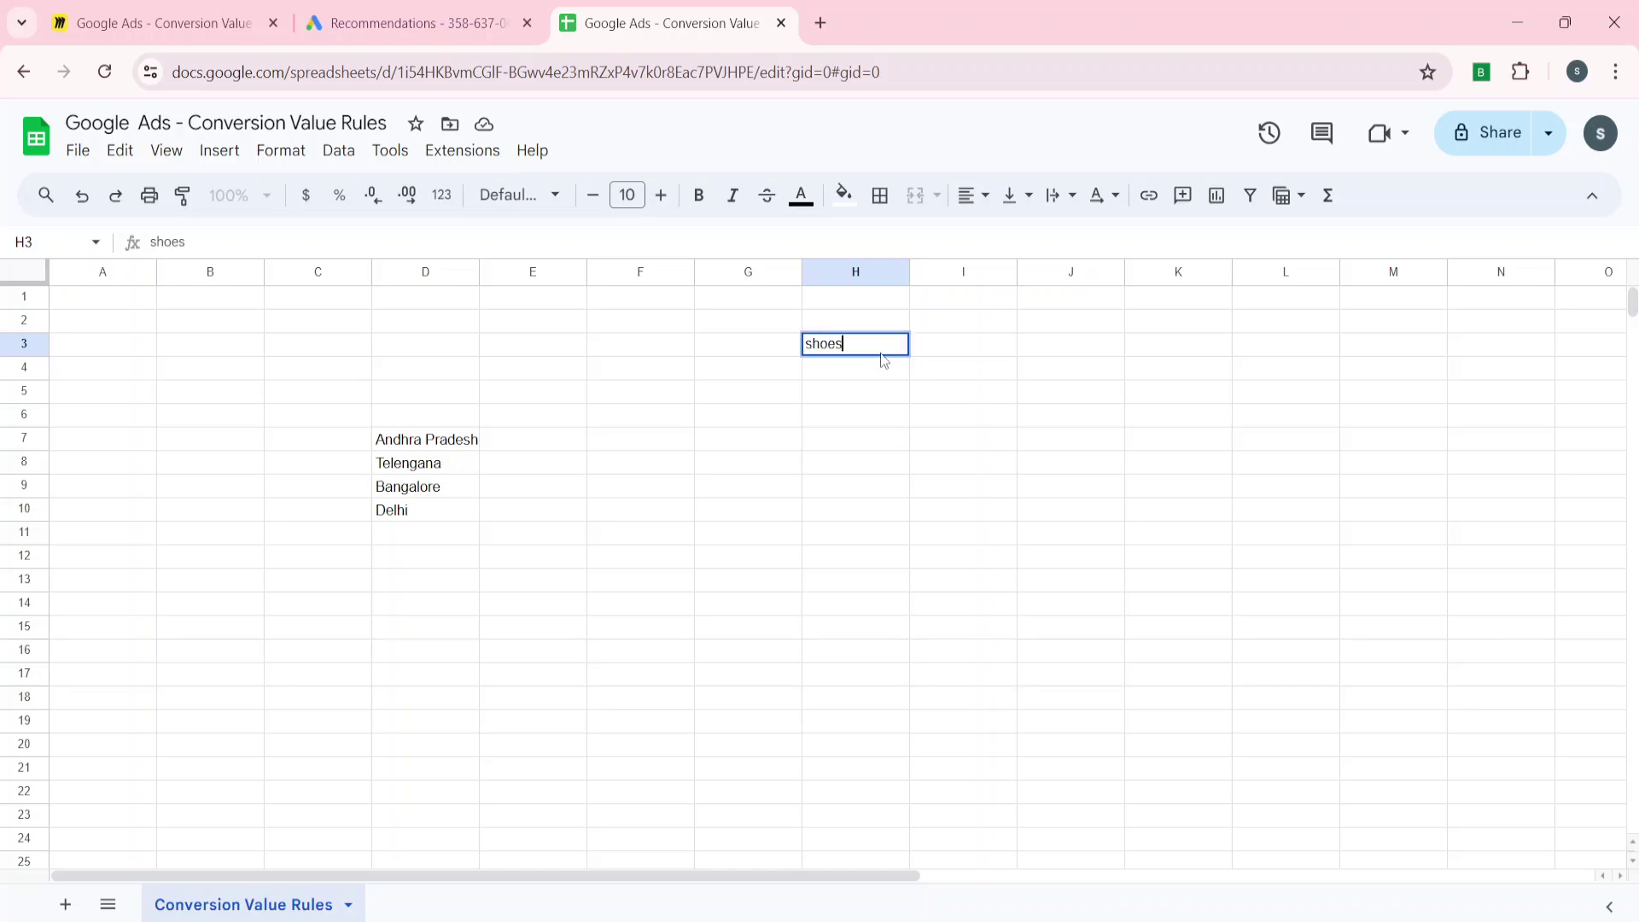
{"action": "key", "text": "Tab"}
{"action": "type", "text": "5000"}
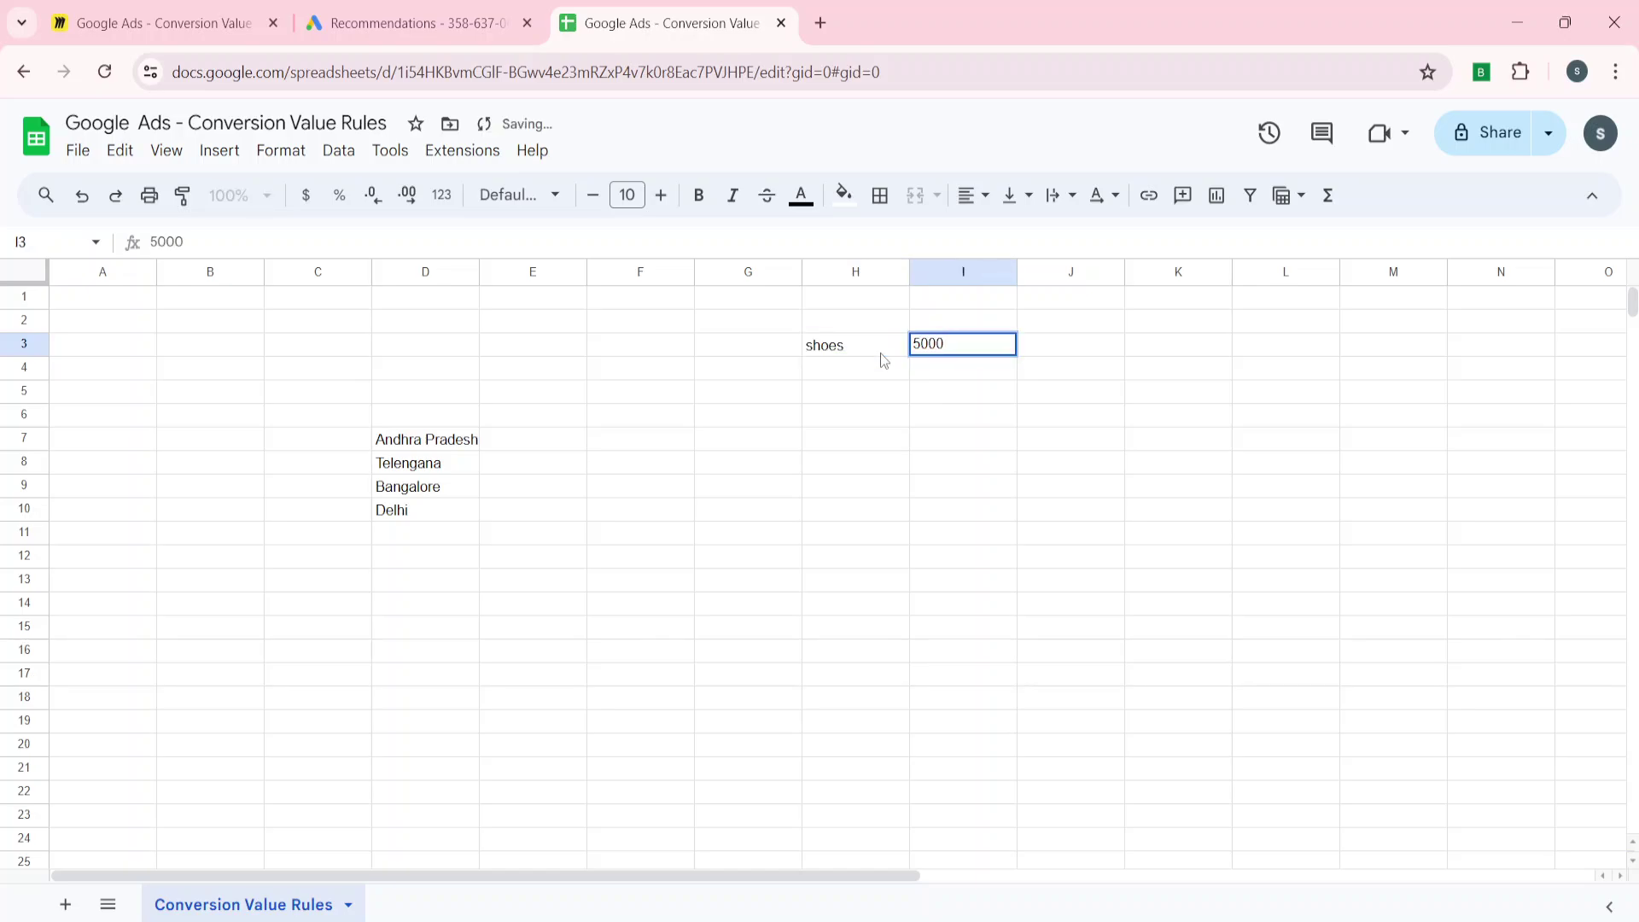
{"action": "key", "text": "Left"}
{"action": "key", "text": "Right"}
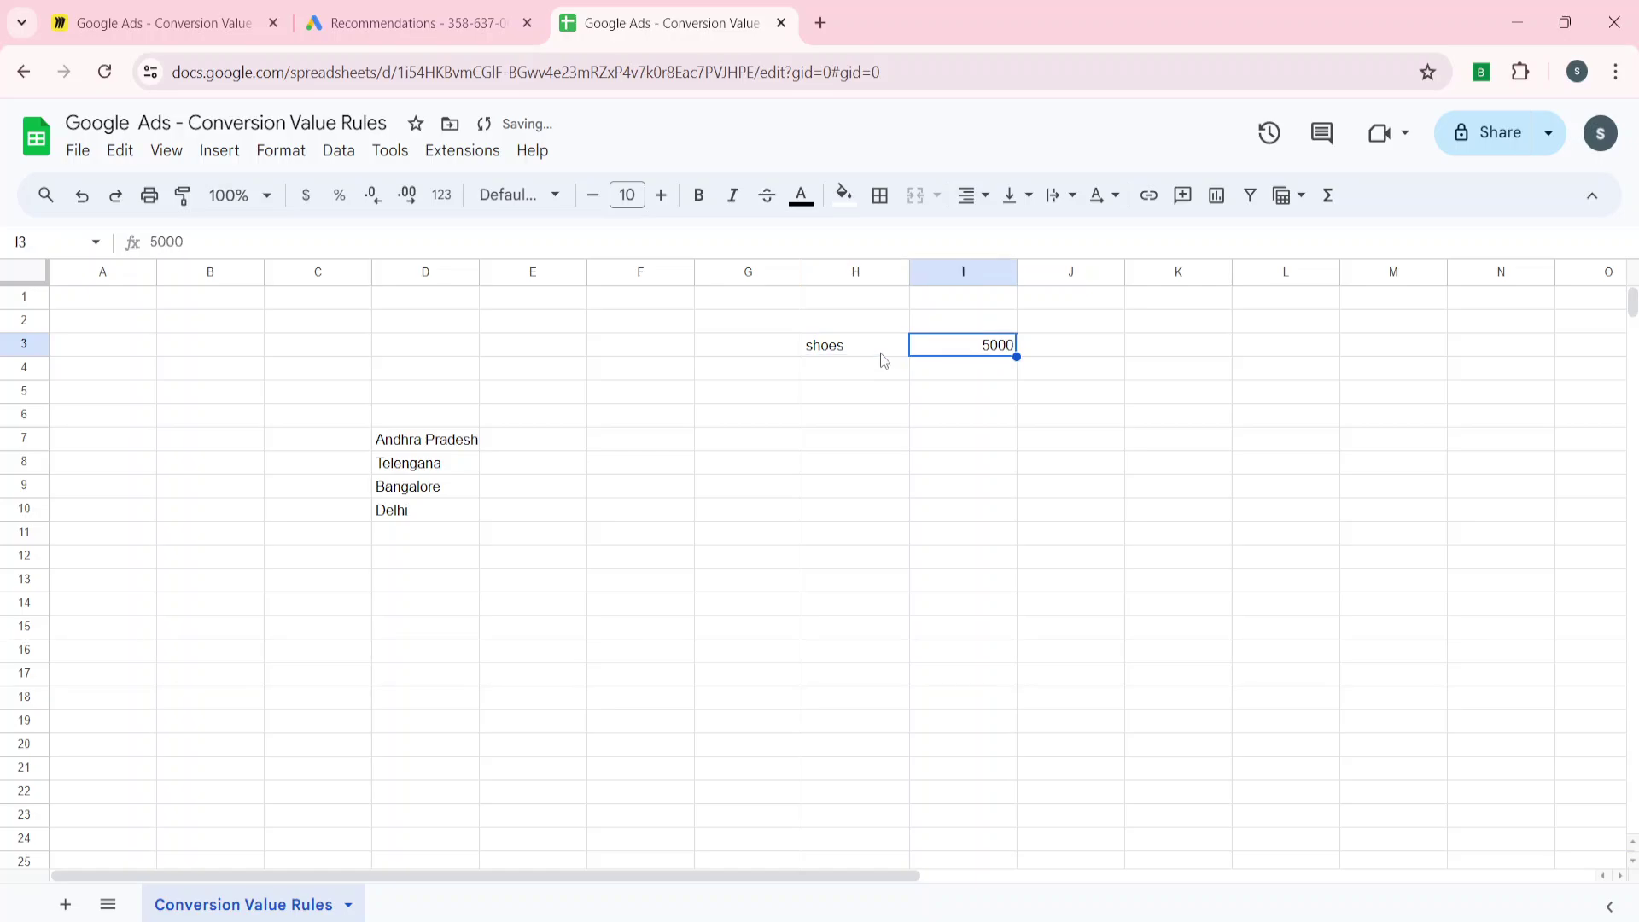
{"action": "key", "text": "Left"}
{"action": "key", "text": "Down"}
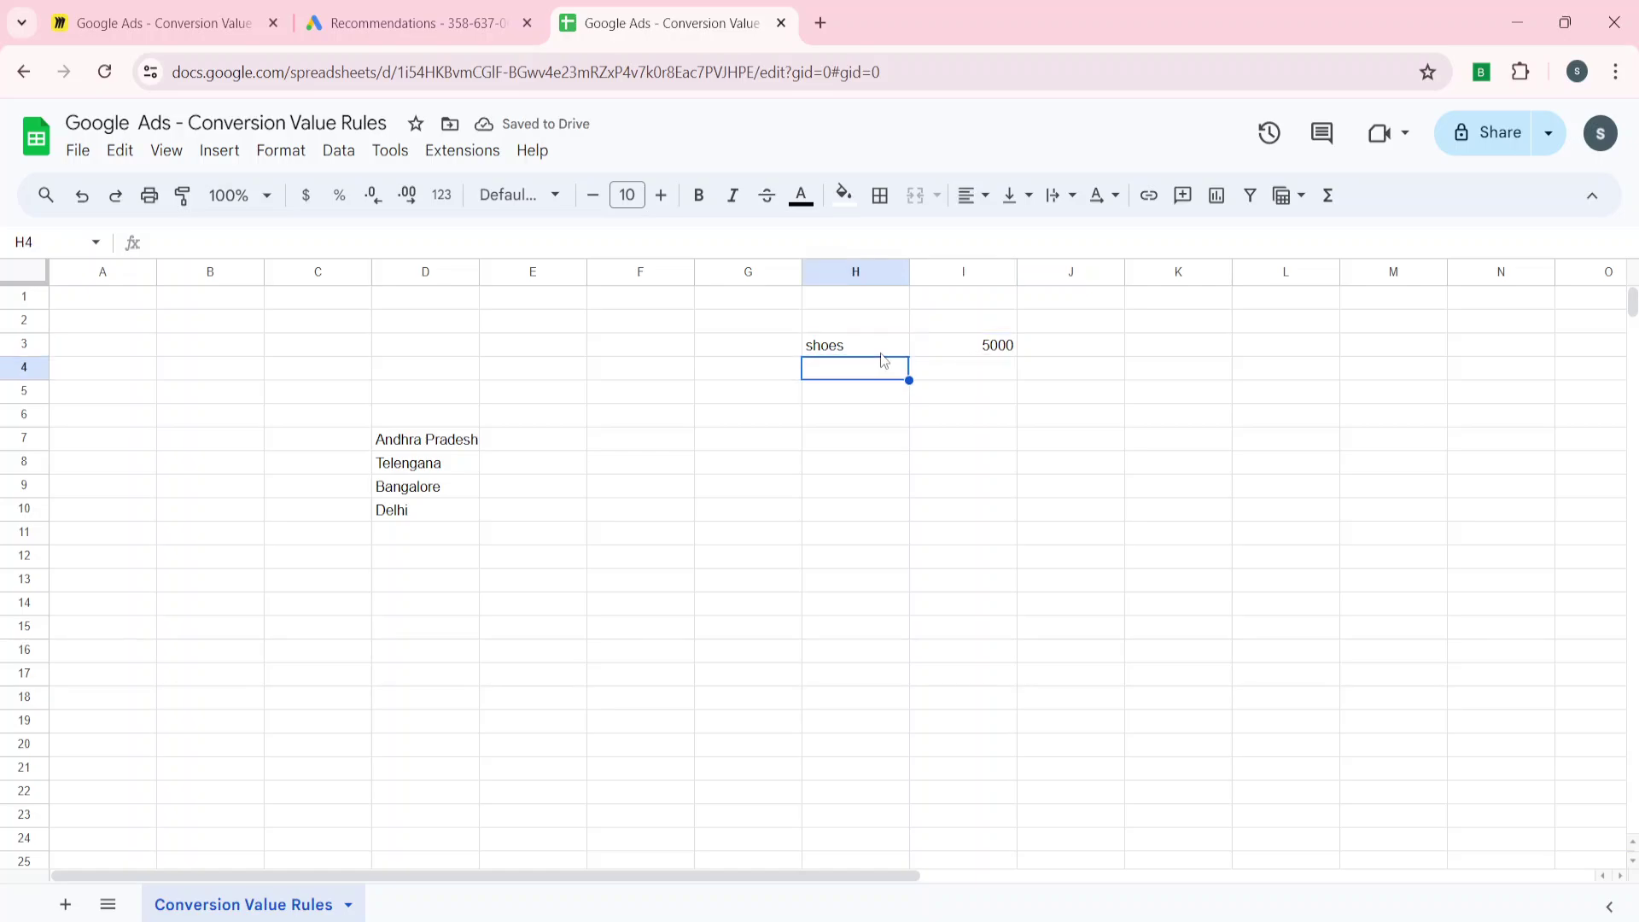
Enter the location "Haryana" in K4 with the value 5000 in L4.
{"action": "key", "text": "Right"}
{"action": "key", "text": "Right"}
{"action": "key", "text": "Right"}
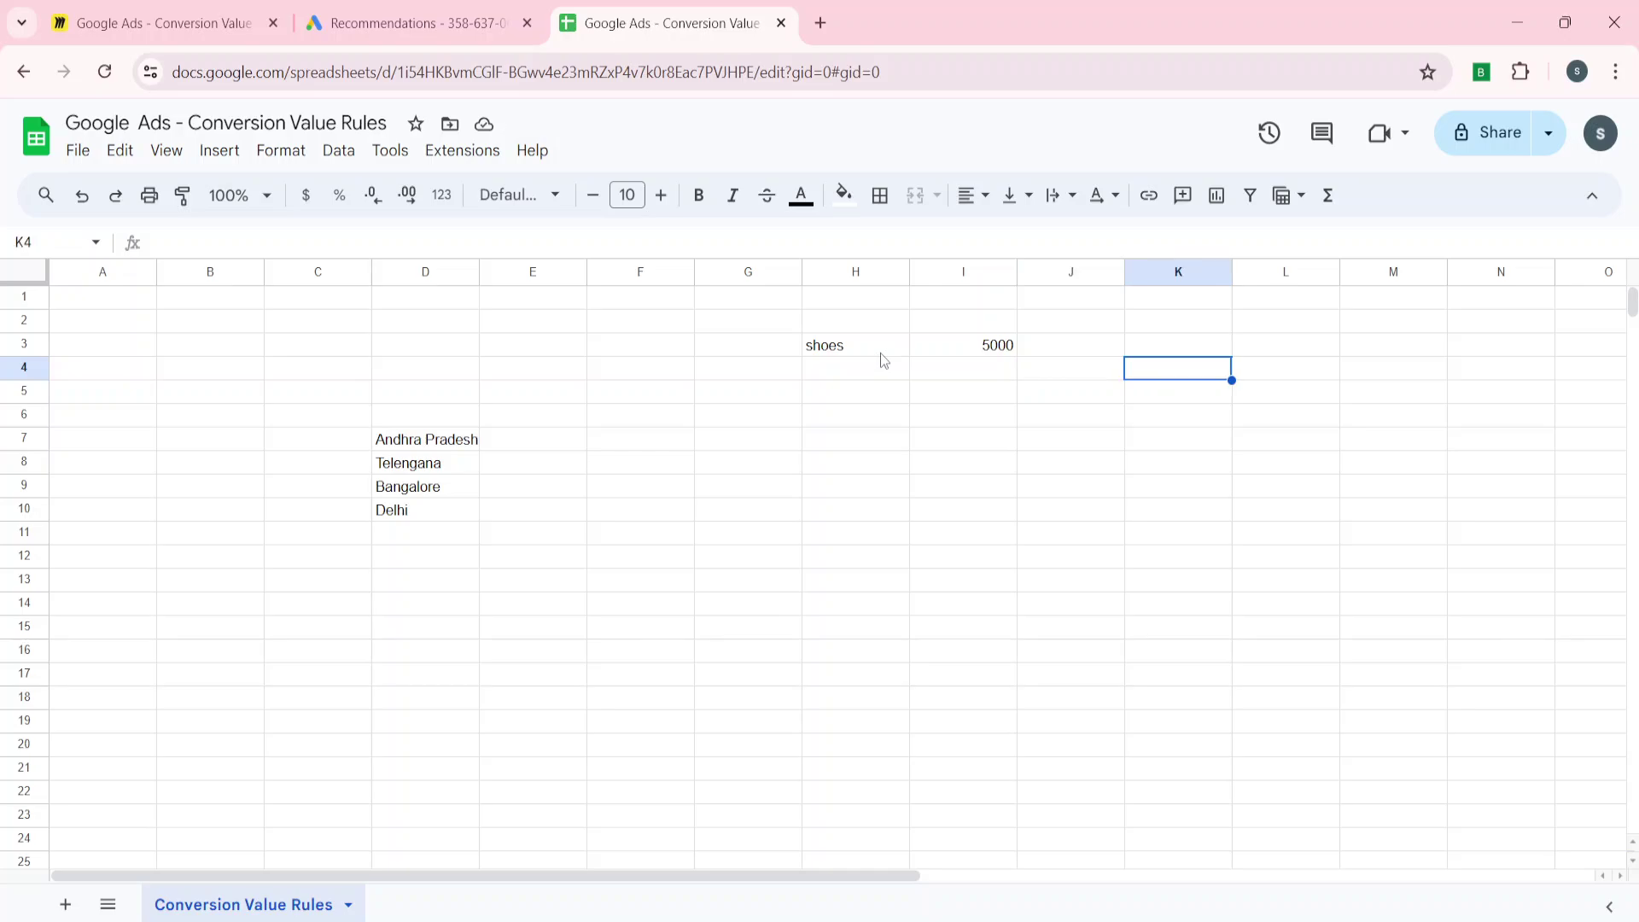
{"action": "type", "text": "Haryana"}
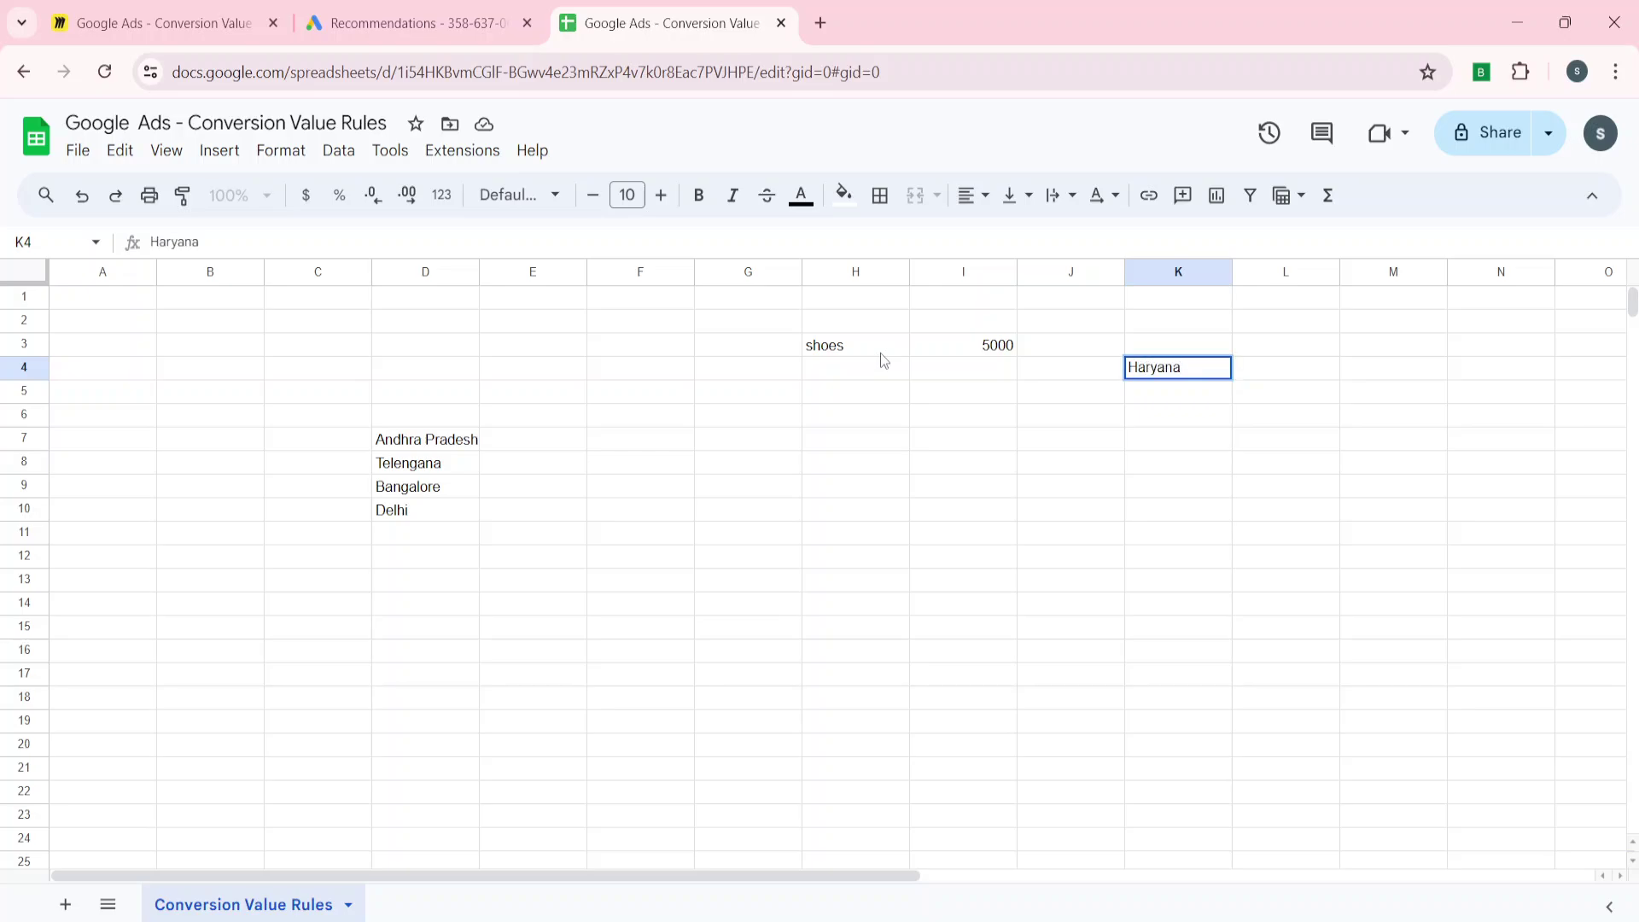
{"action": "key", "text": "Return"}
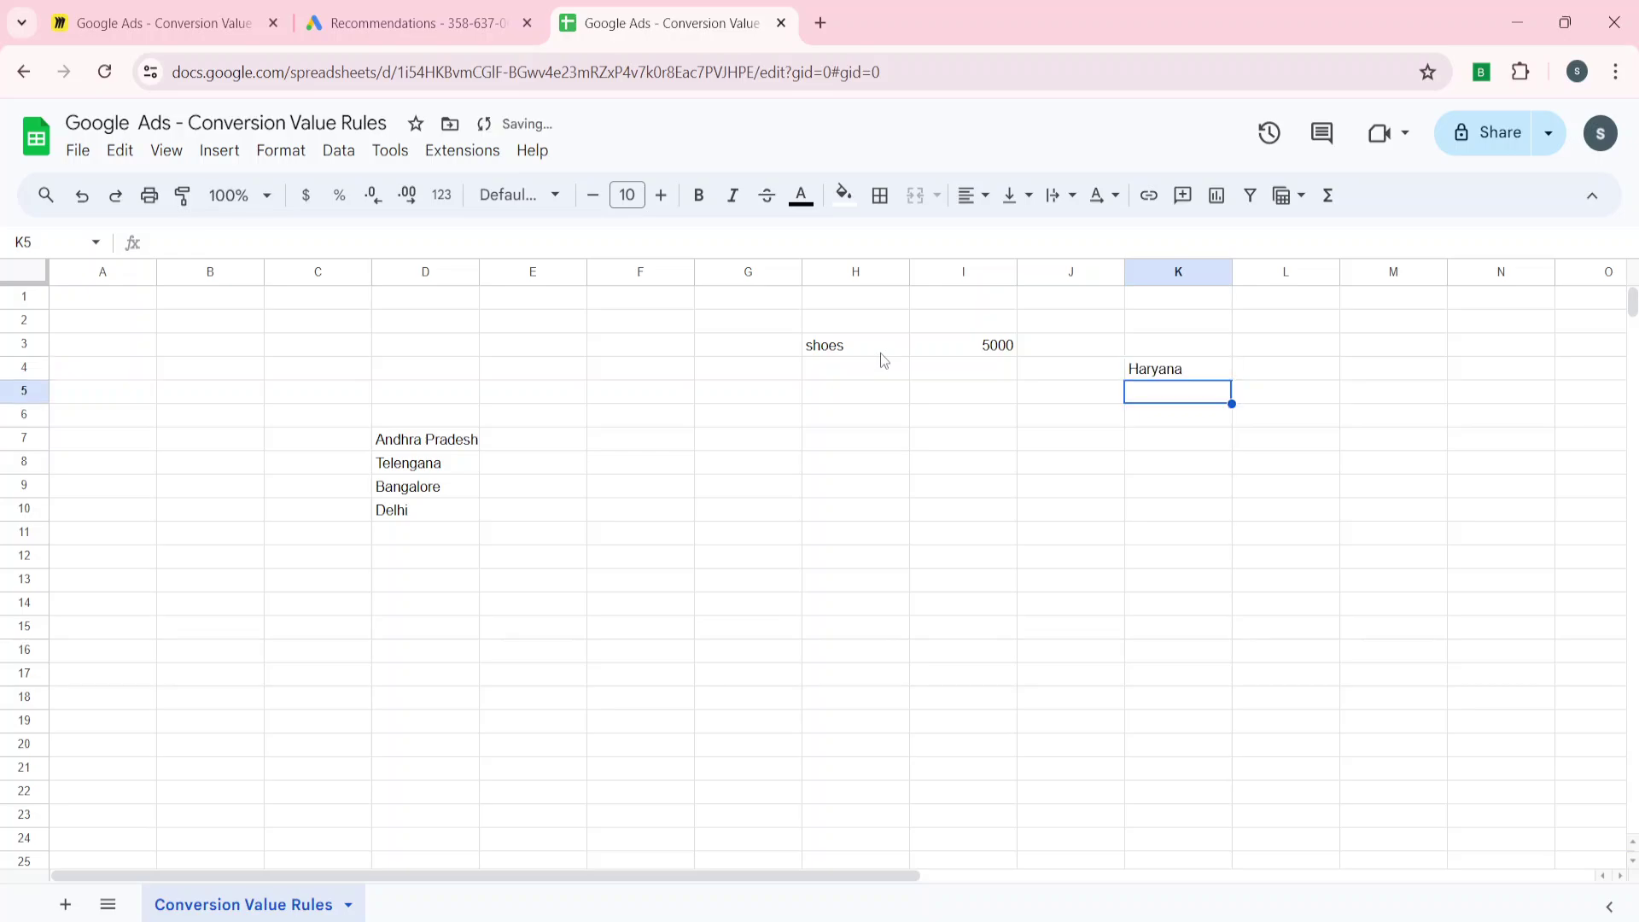
{"action": "key", "text": "Up"}
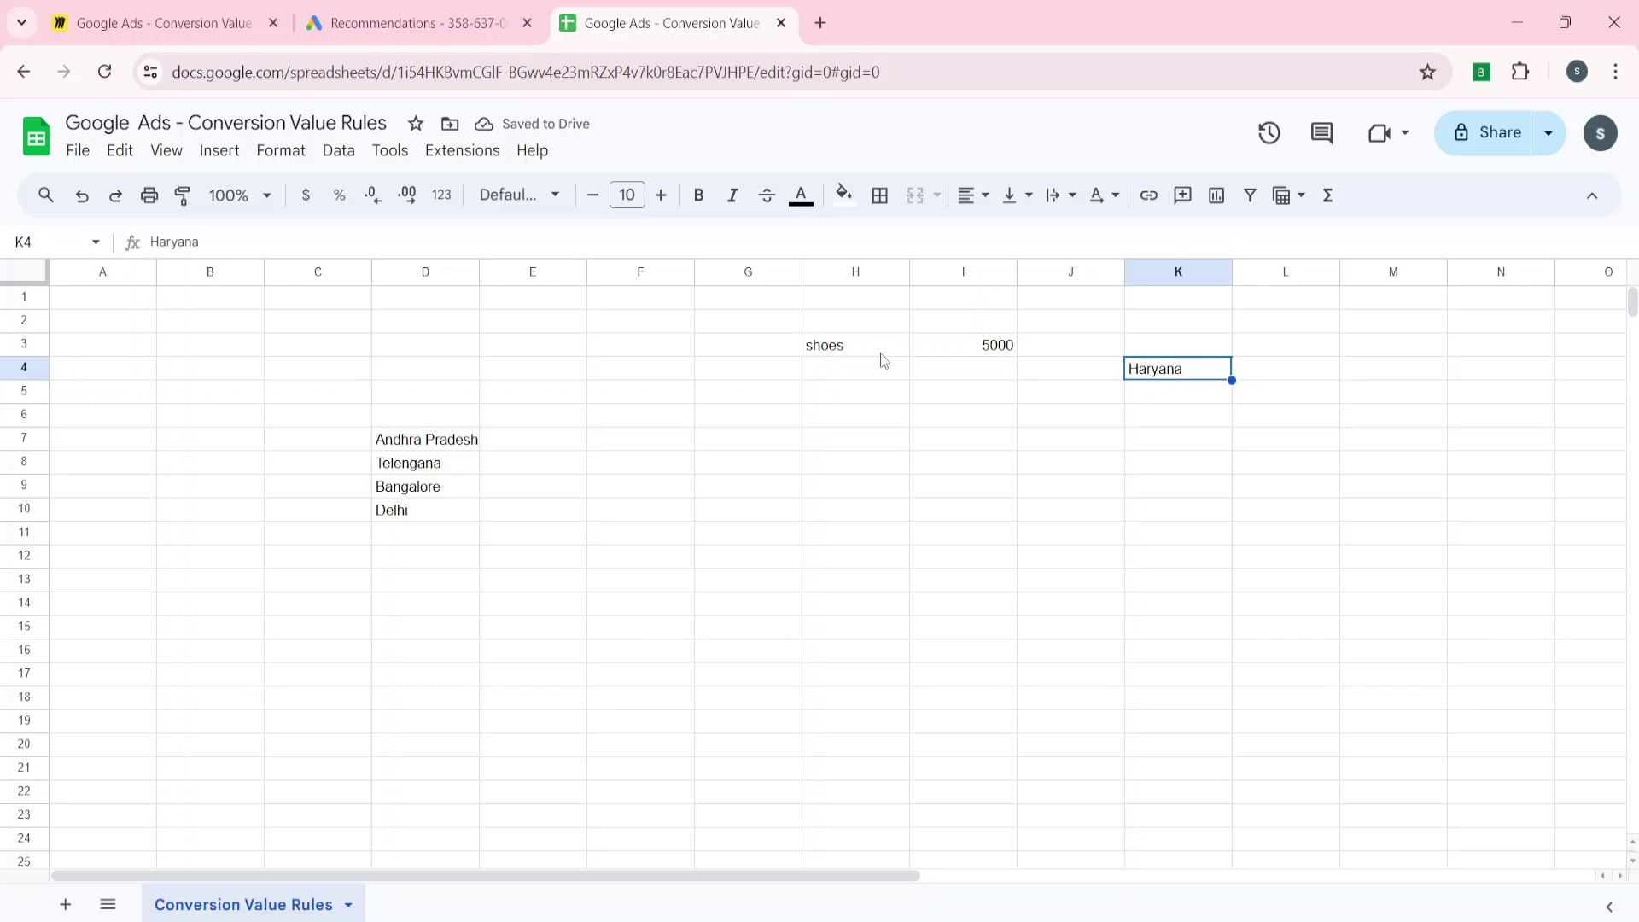
{"action": "left_click", "coordinate": [847, 350]}
{"action": "left_click", "coordinate": [1161, 373]}
{"action": "left_click", "coordinate": [1281, 374]}
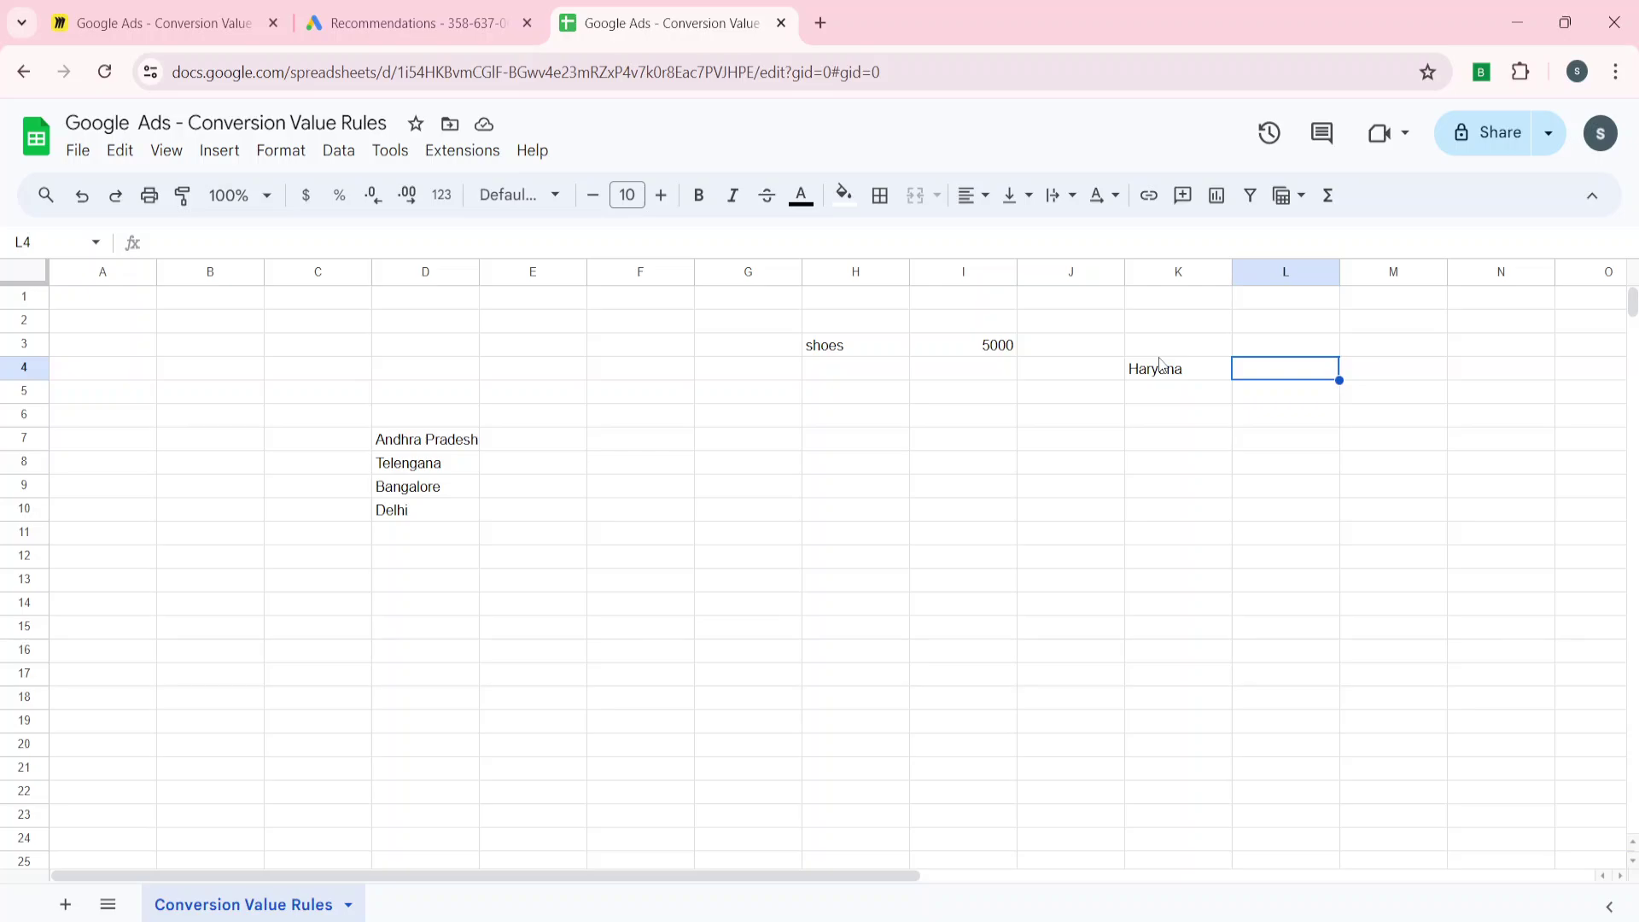
{"action": "type", "text": "5000"}
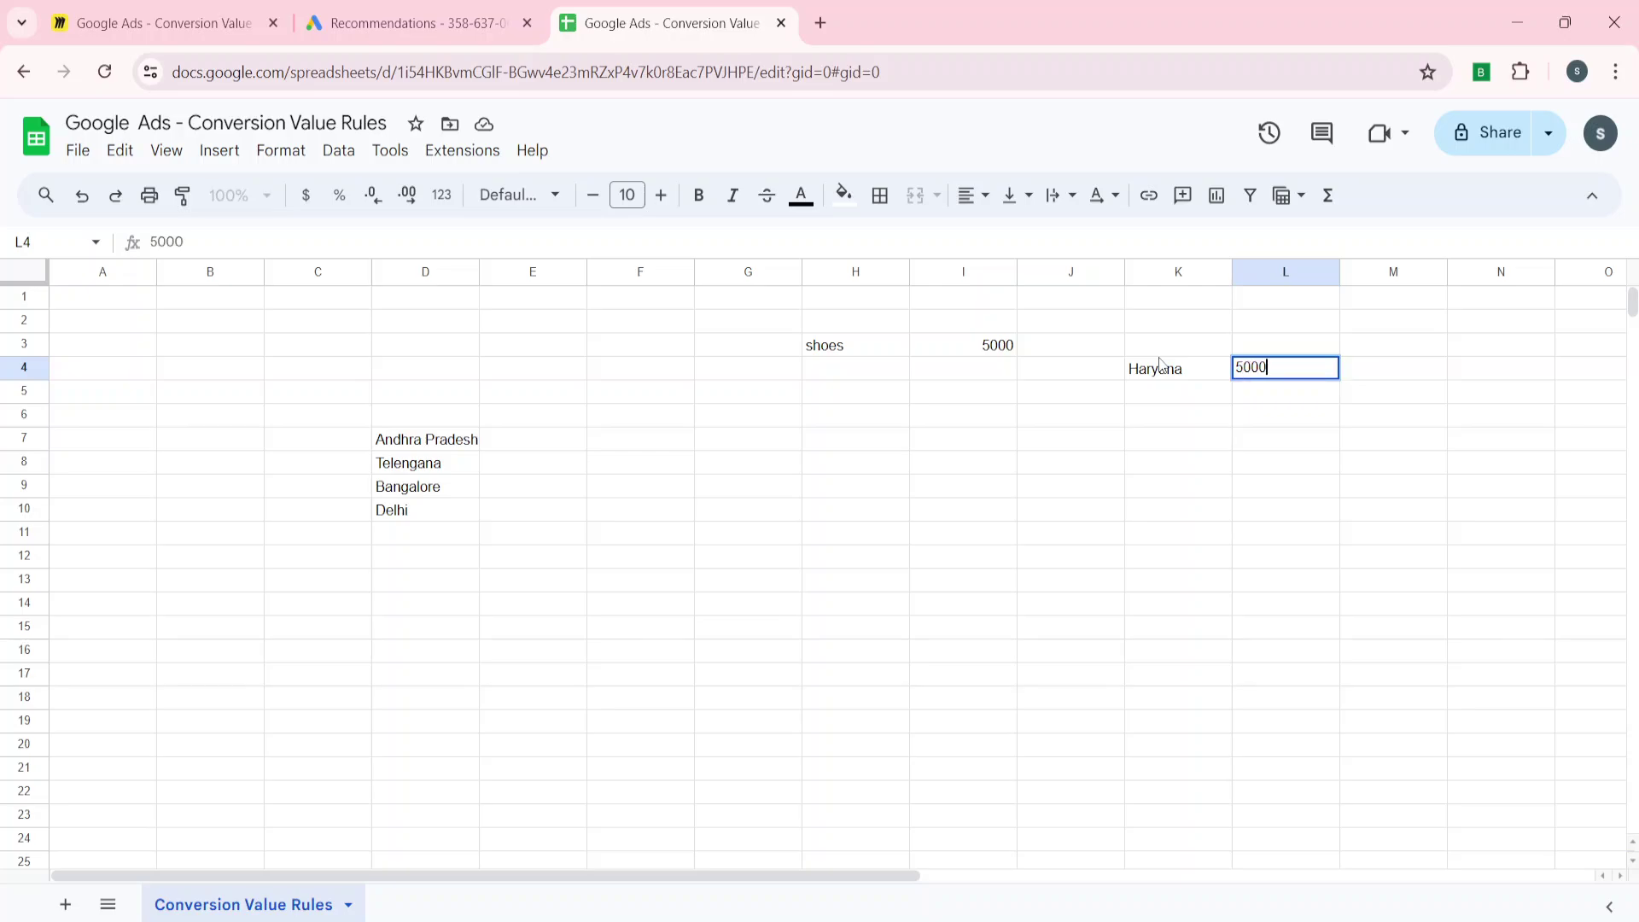
{"action": "left_click", "coordinate": [1159, 357]}
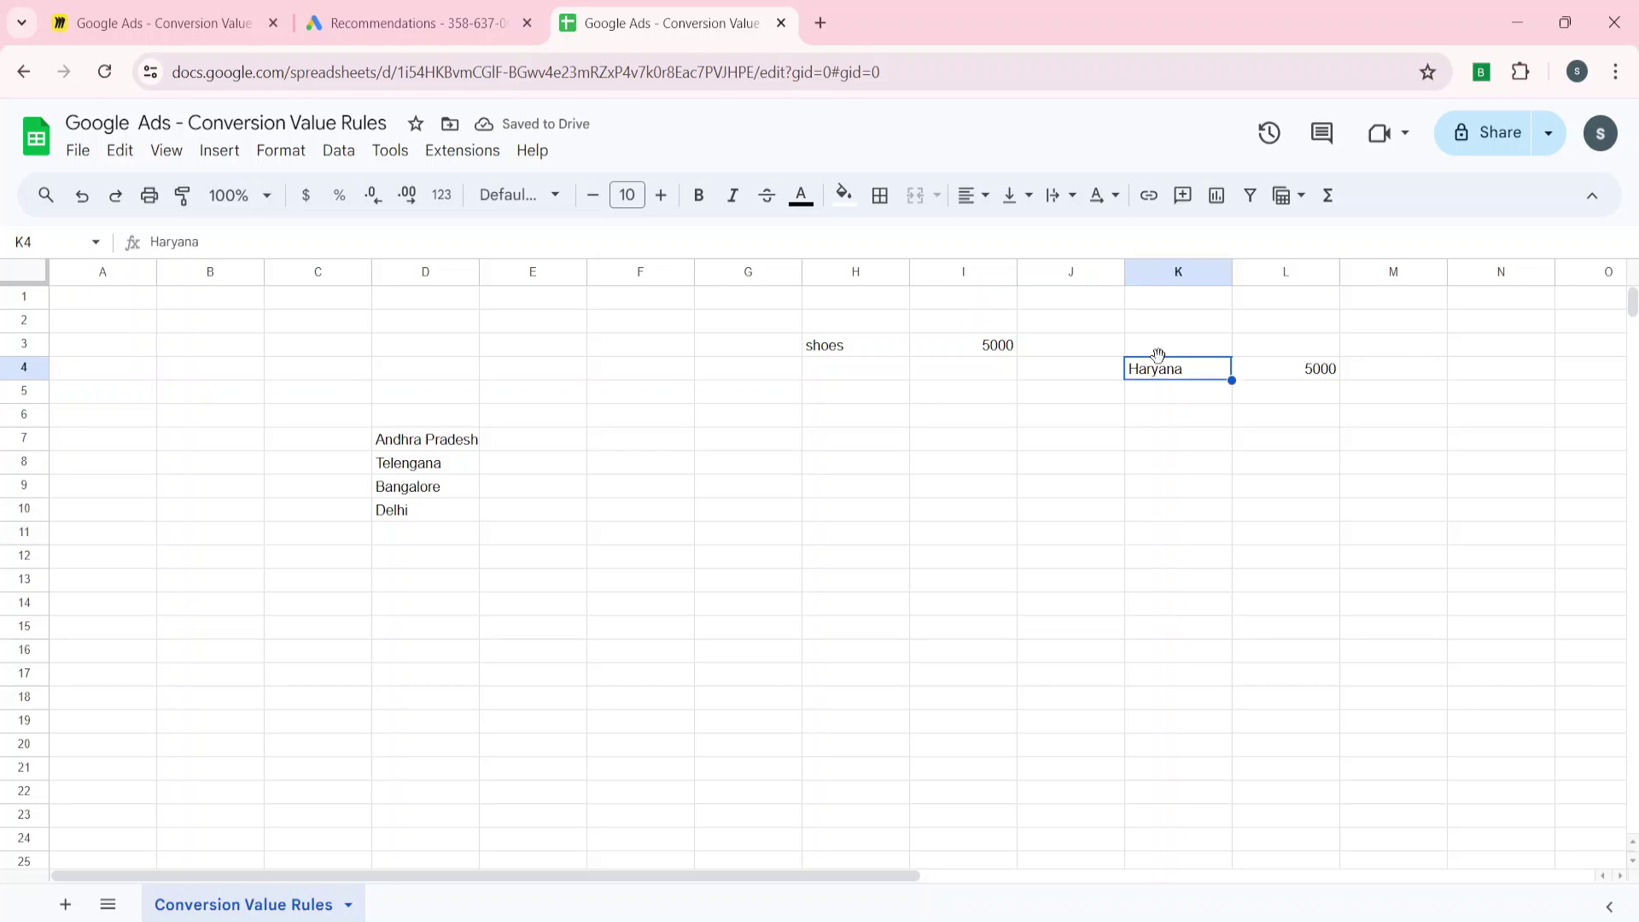
Examine the target locations listed in D7:D10 again.
{"action": "key", "text": "Left"}
{"action": "key", "text": "Left"}
{"action": "key", "text": "Left"}
{"action": "key", "text": "Left"}
{"action": "key", "text": "Left"}
{"action": "key", "text": "Left"}
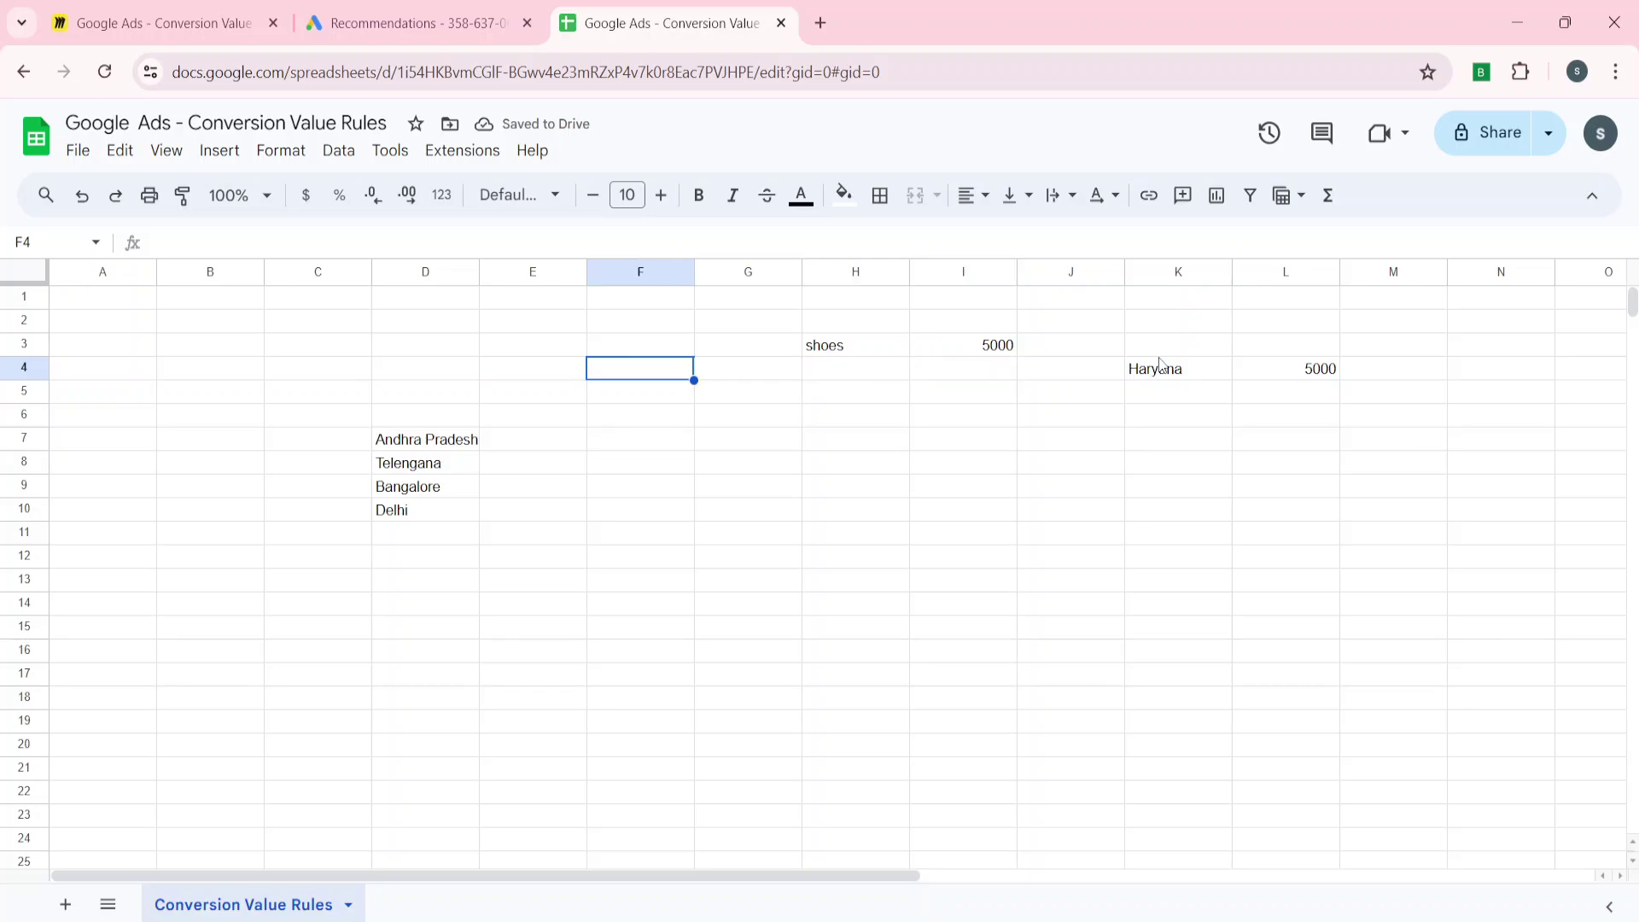
{"action": "key", "text": "Down"}
{"action": "key", "text": "Down"}
{"action": "key", "text": "Down"}
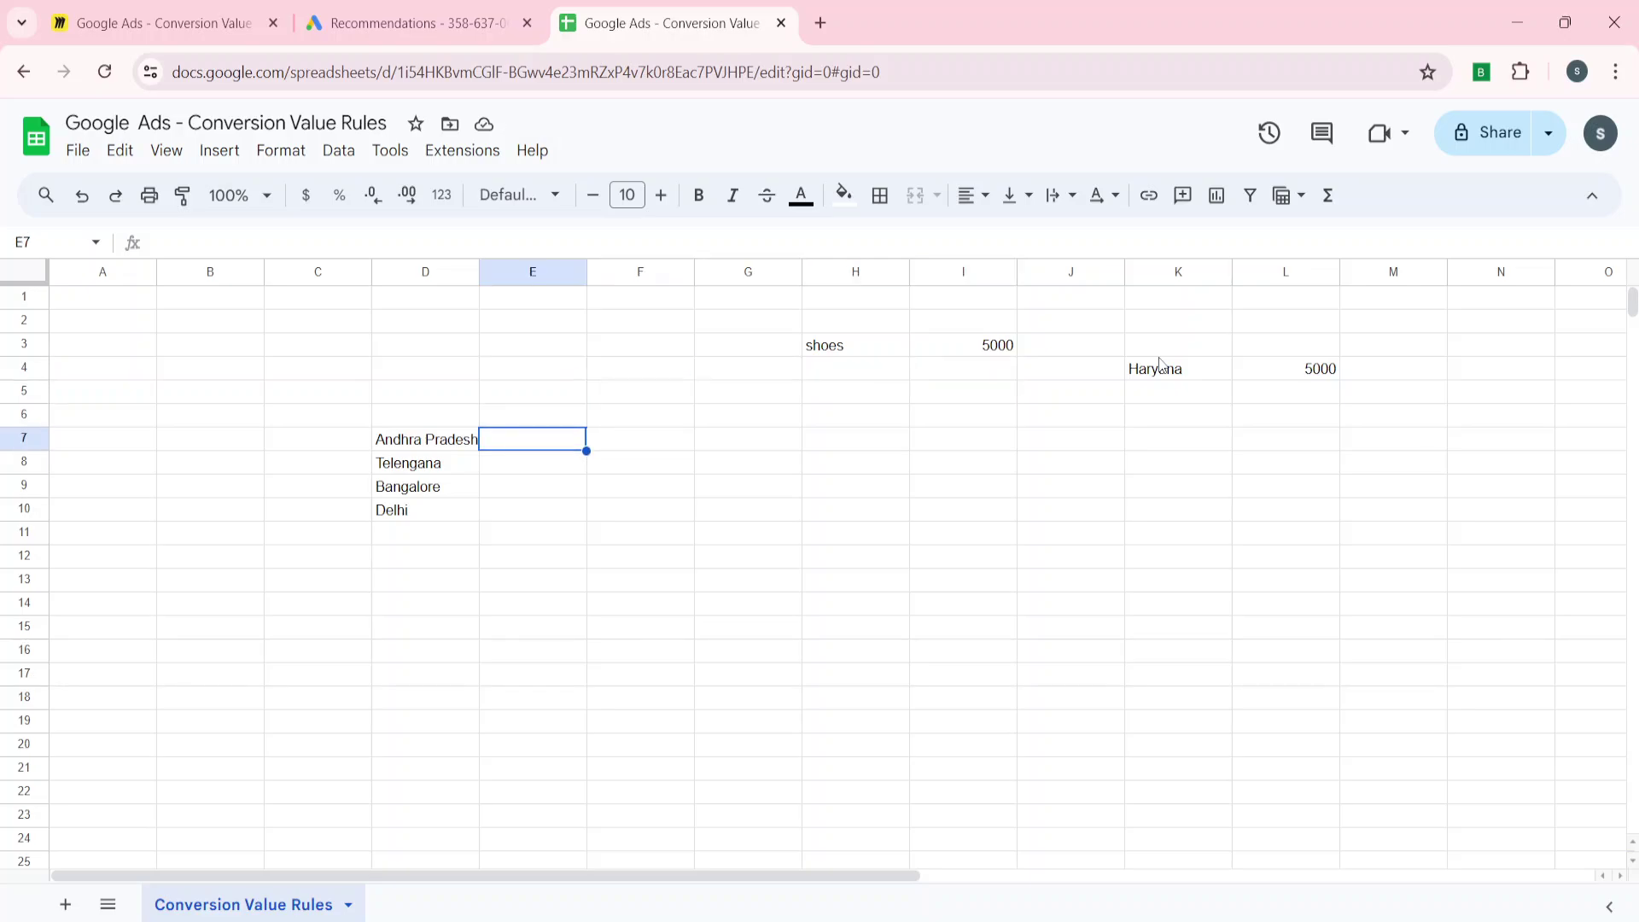
{"action": "key", "text": "Left"}
{"action": "key", "text": "Down"}
{"action": "key", "text": "Down"}
{"action": "key", "text": "Down"}
{"action": "key", "text": "Up"}
{"action": "key", "text": "Up"}
{"action": "key", "text": "Up"}
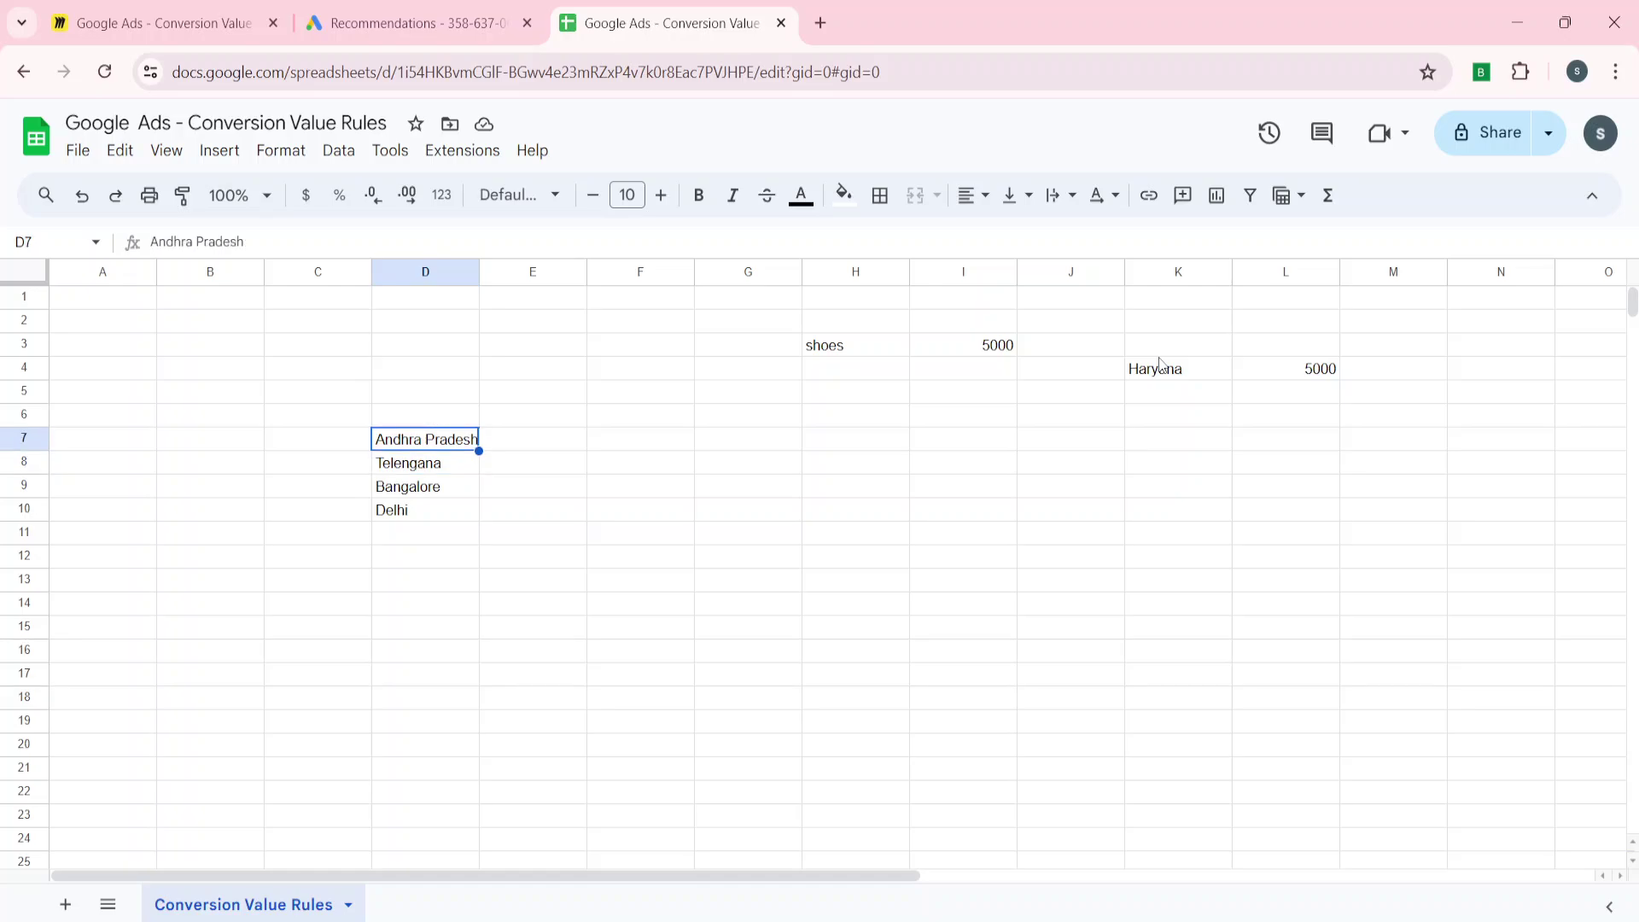
{"action": "key", "text": "shift+Down"}
{"action": "key", "text": "shift+Down"}
{"action": "key", "text": "Down"}
Add the label "Value" in D2 with the amount 100 in E2.
{"action": "key", "text": "Up"}
{"action": "key", "text": "Up"}
{"action": "key", "text": "Up"}
{"action": "key", "text": "Up"}
{"action": "key", "text": "Up"}
{"action": "key", "text": "Up"}
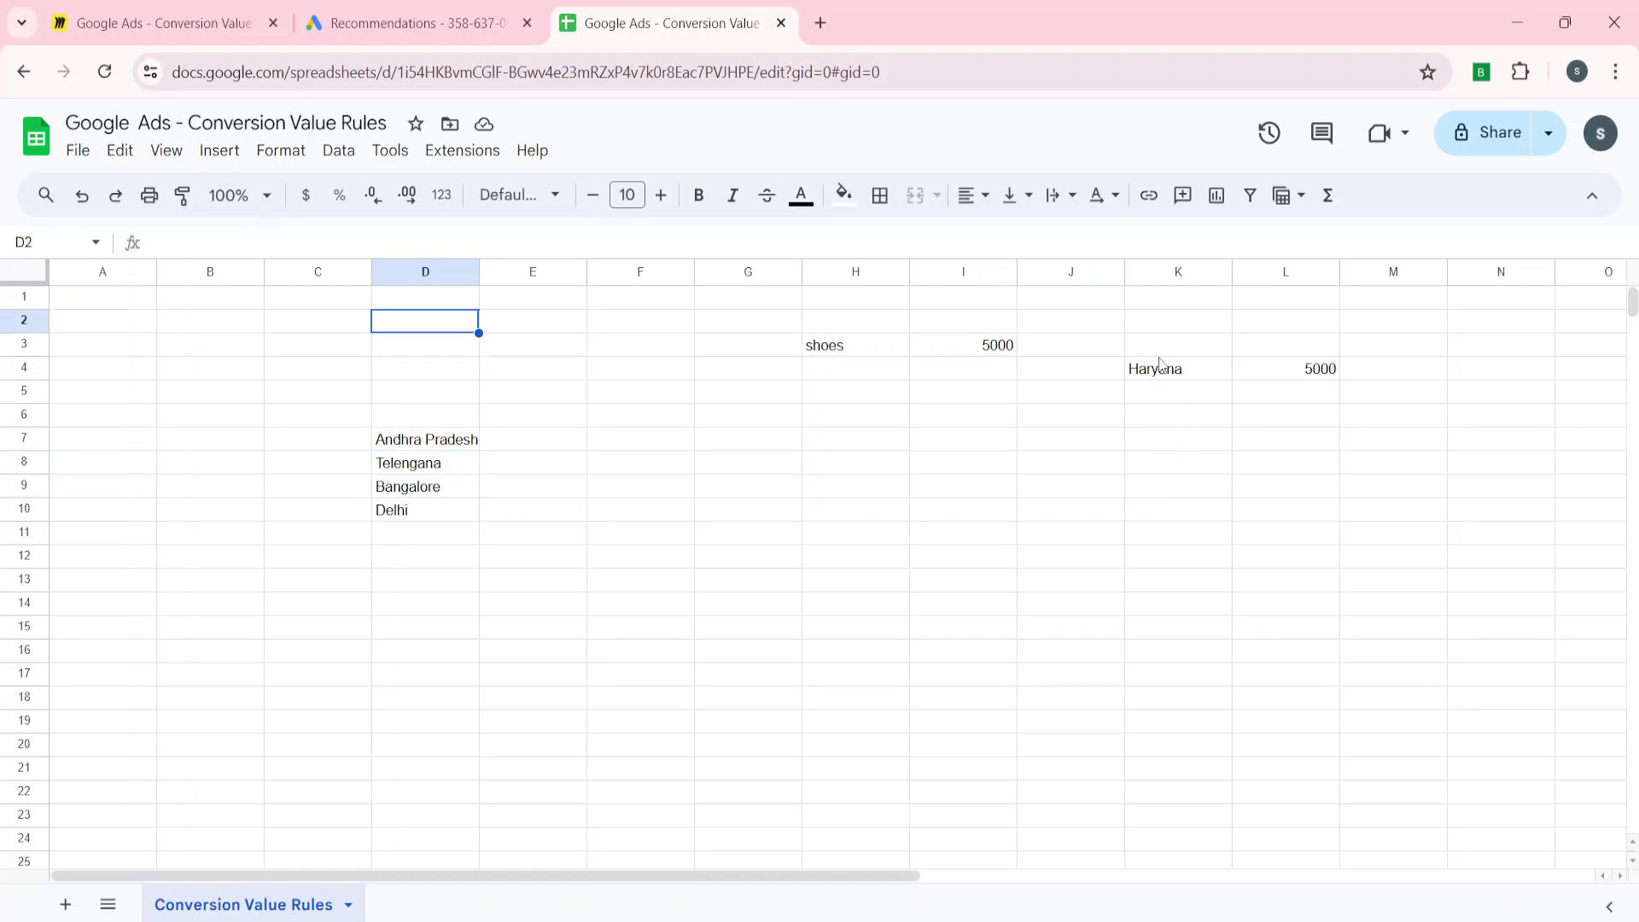
{"action": "type", "text": "Value"}
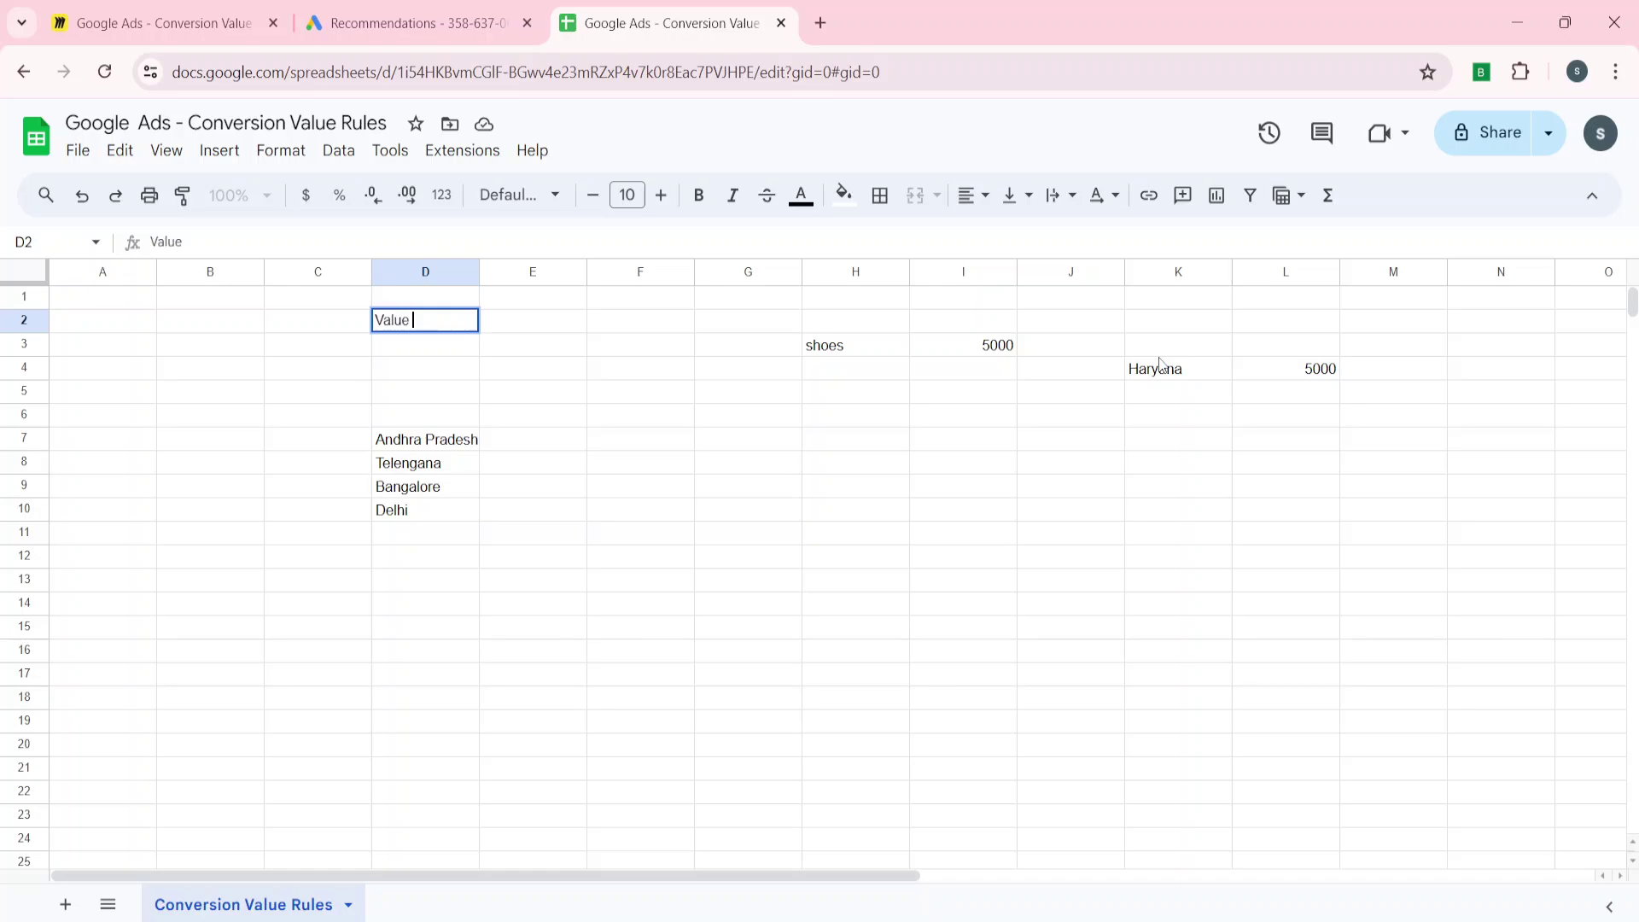
{"action": "key", "text": "Tab"}
{"action": "type", "text": "100"}
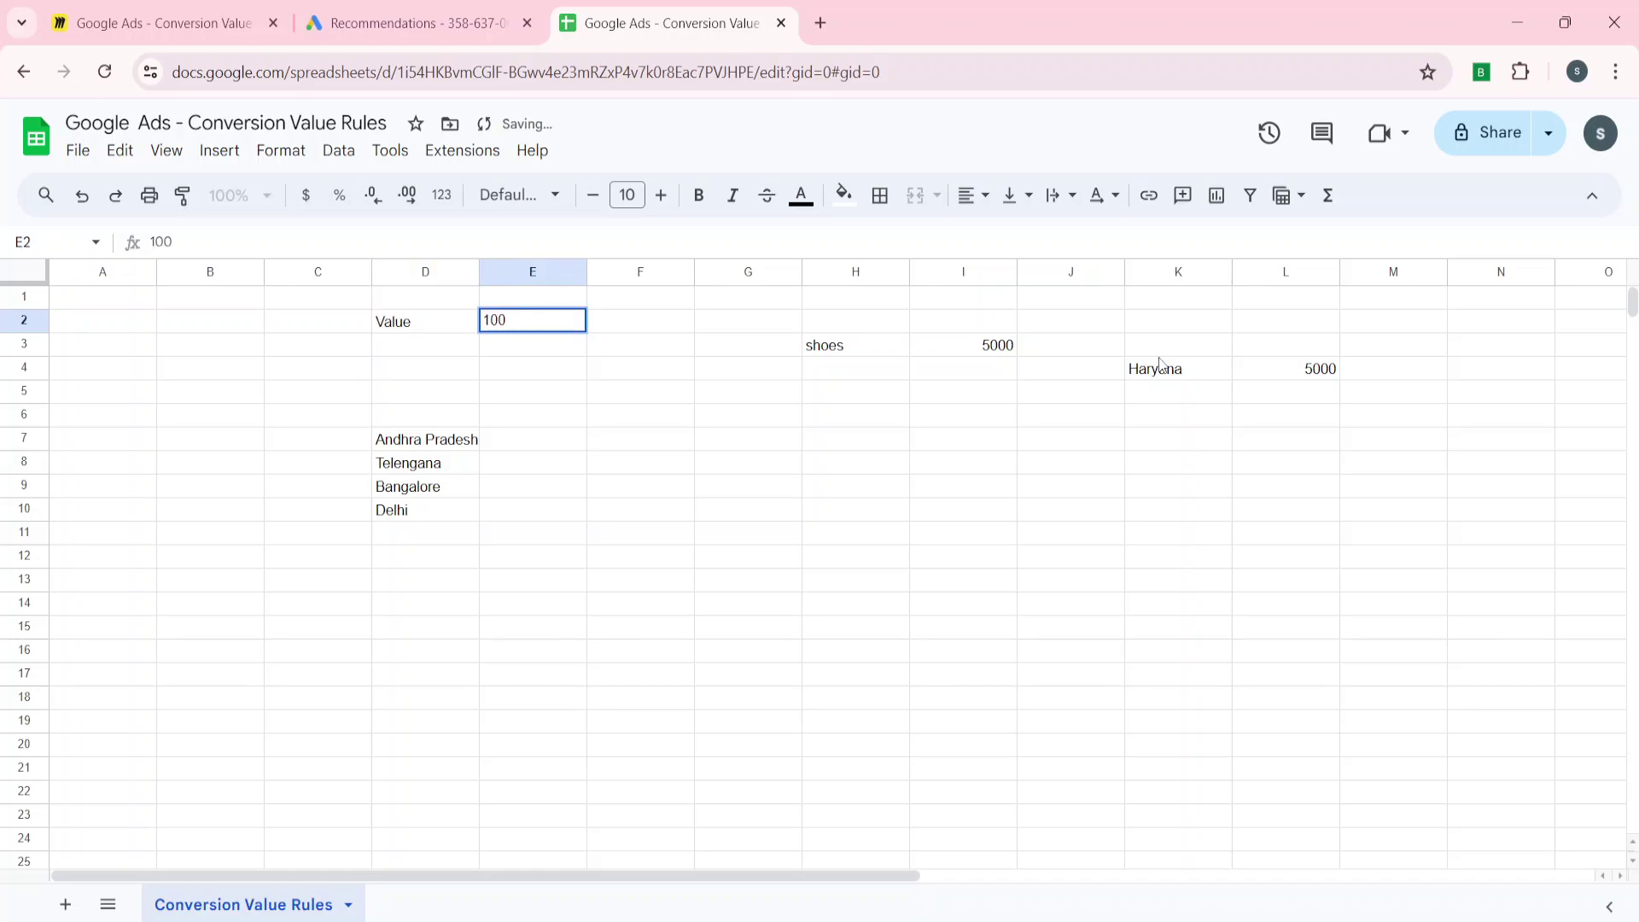
{"action": "key", "text": "Down"}
For Andhra Pradesh, enter the text 5000+100 in E7 and the adjusted value 5100 in F7.
{"action": "key", "text": "Down"}
{"action": "key", "text": "Down"}
{"action": "key", "text": "Down"}
{"action": "key", "text": "Down"}
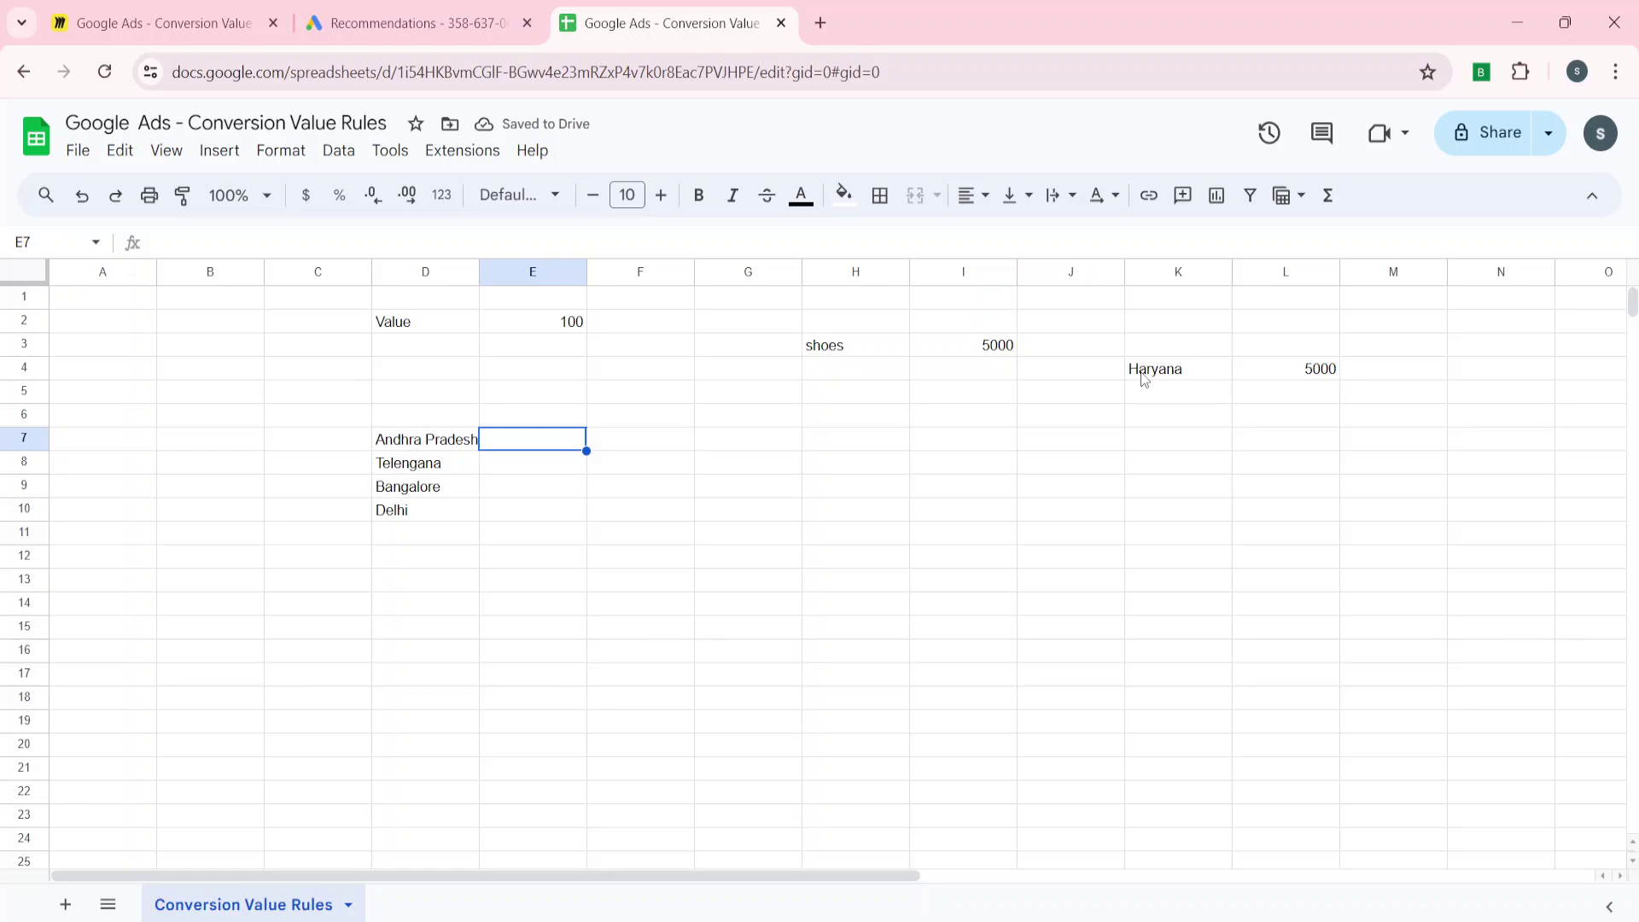
{"action": "left_click", "coordinate": [888, 345]}
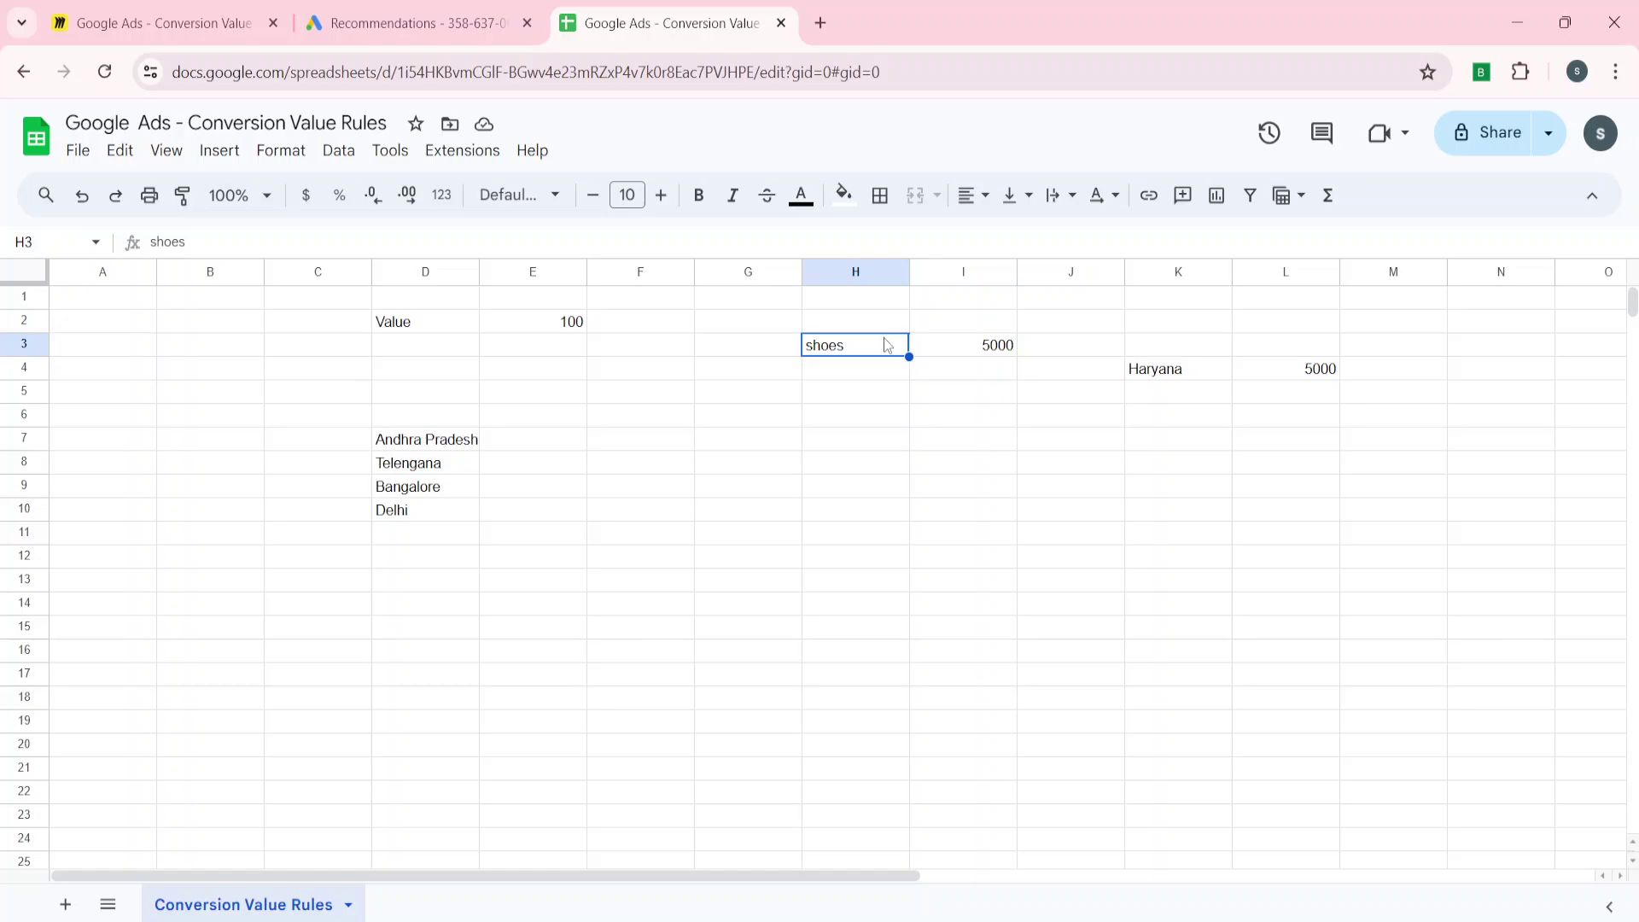
{"action": "left_click", "coordinate": [521, 446]}
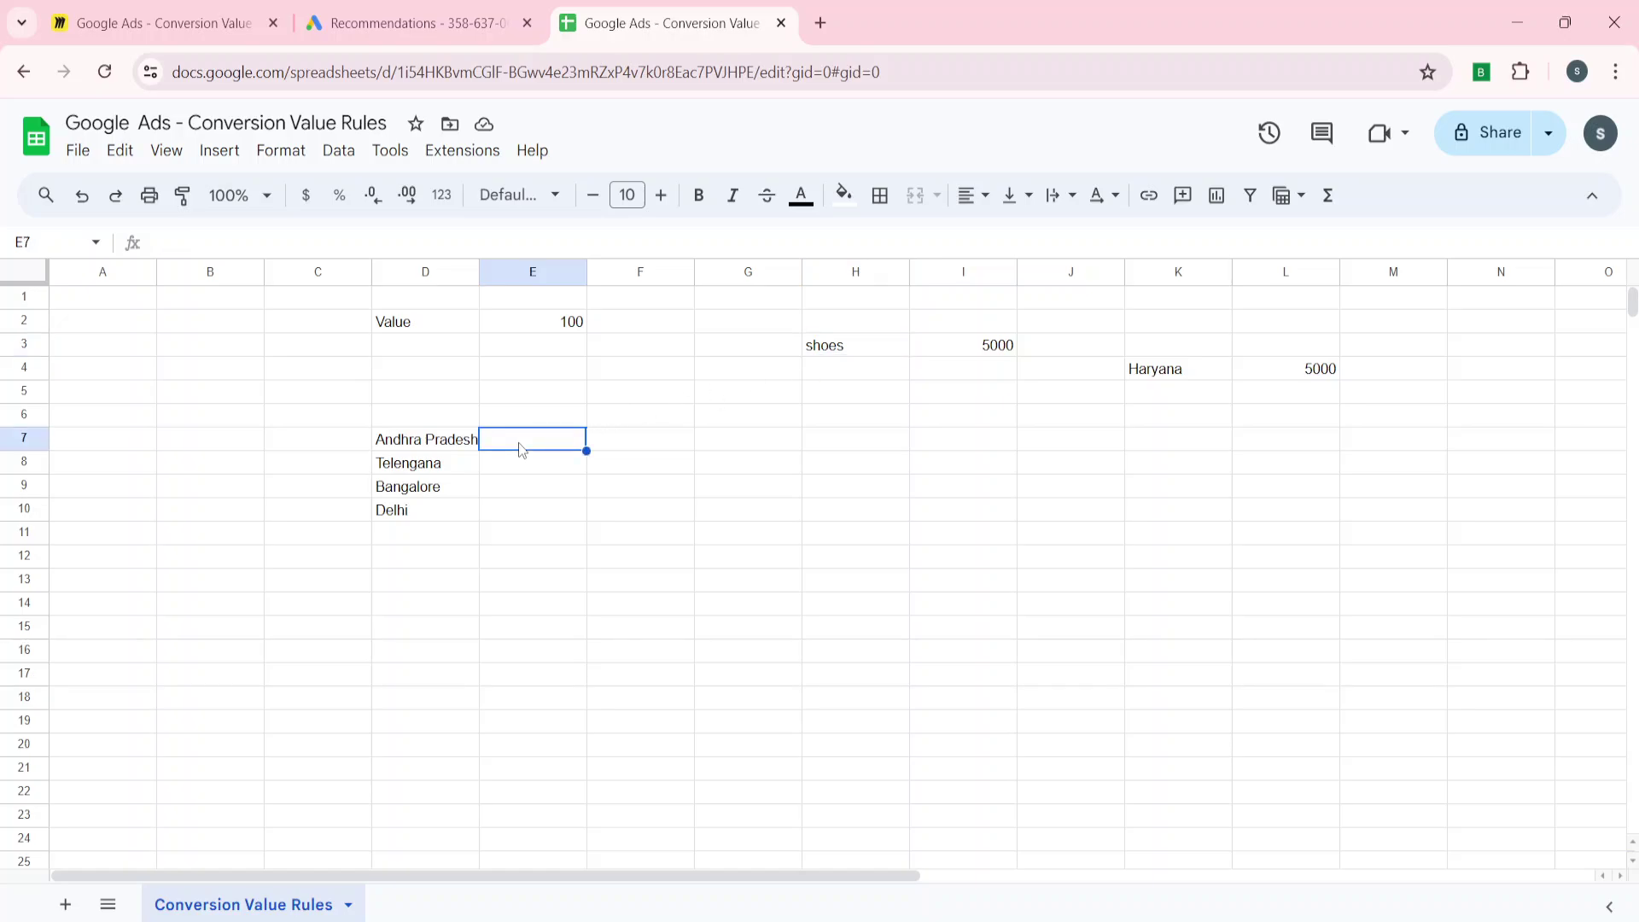
{"action": "type", "text": "5000+"}
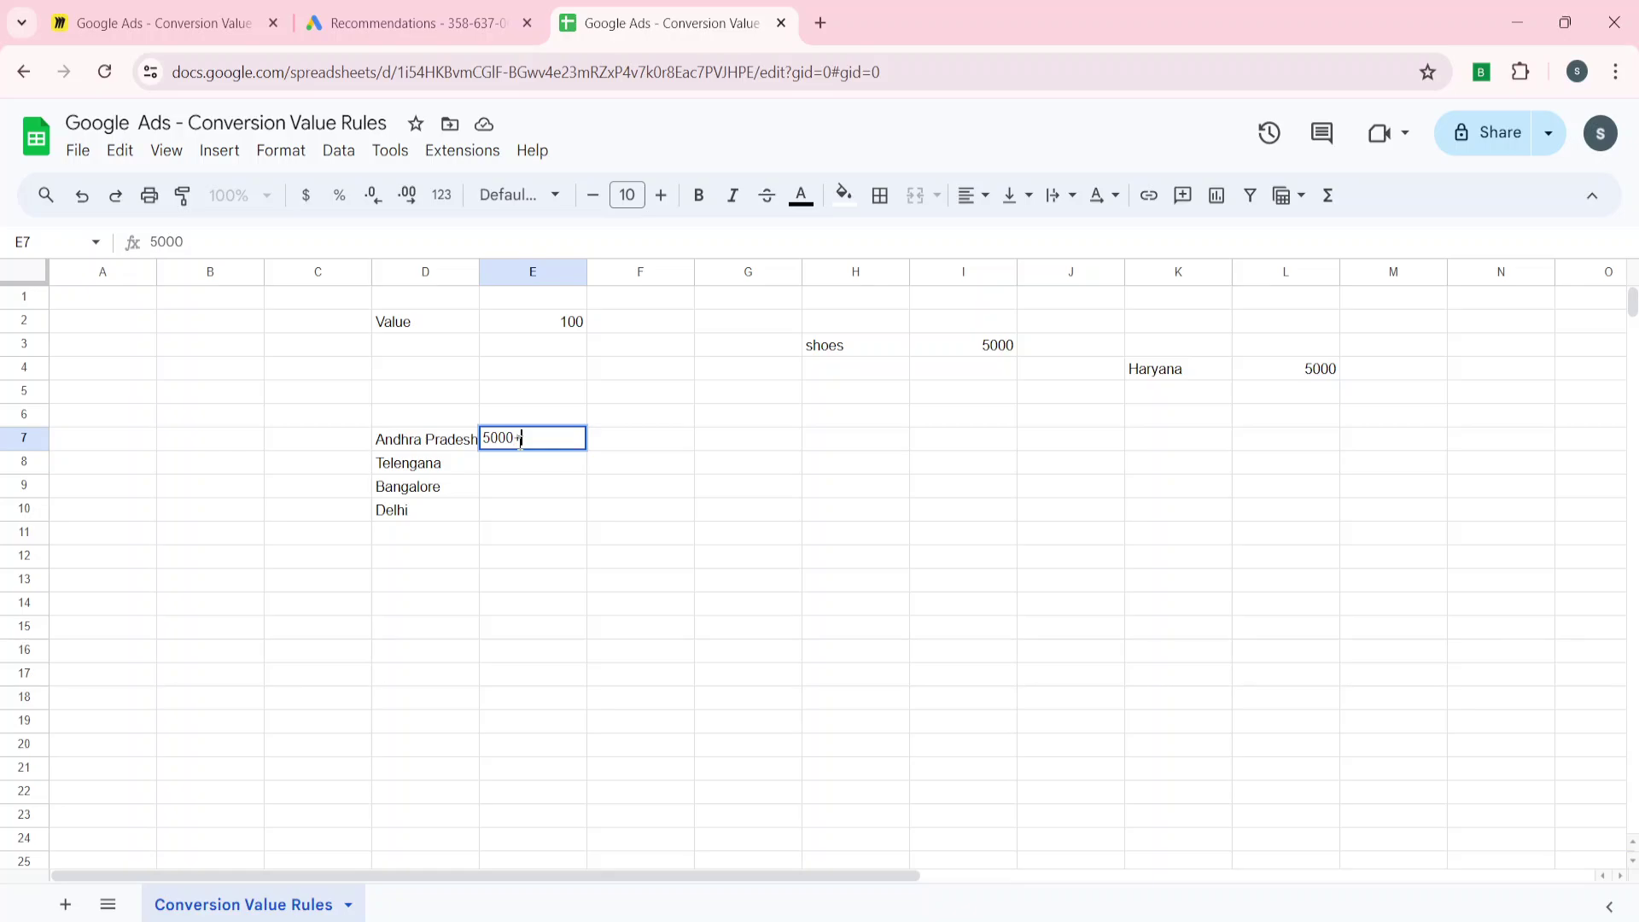
{"action": "type", "text": "100"}
{"action": "key", "text": "Tab"}
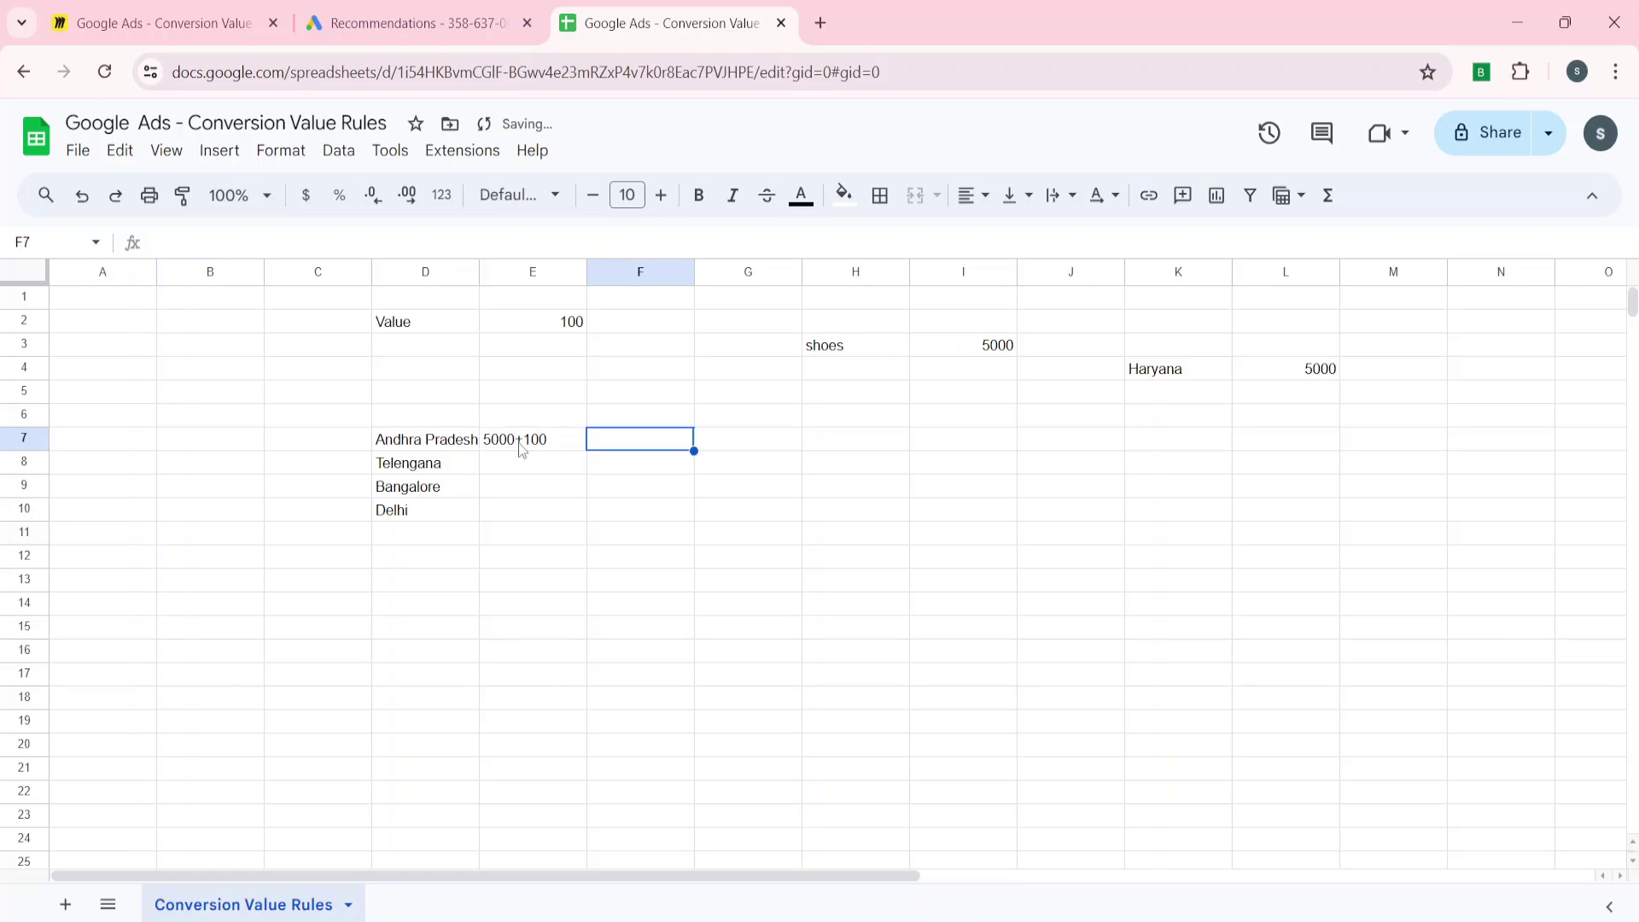
{"action": "type", "text": "5100"}
{"action": "key", "text": "Return"}
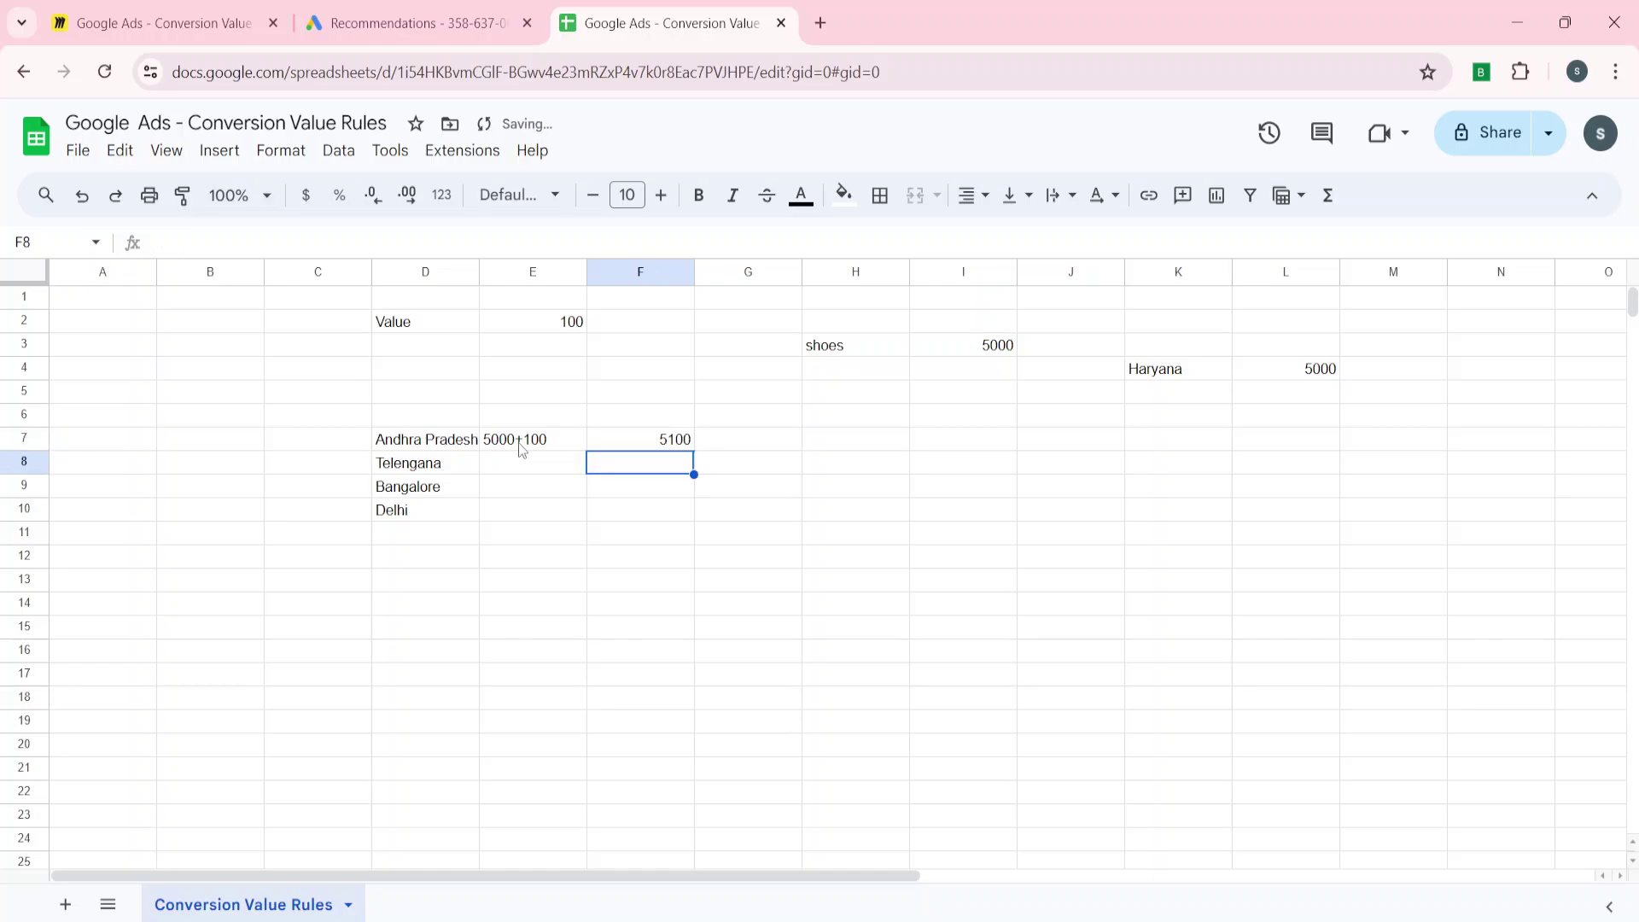
For Delhi, enter the text 5000+100 in E10 and the adjusted value 5100 in F10.
{"action": "key", "text": "Left"}
{"action": "key", "text": "Left"}
{"action": "key", "text": "Down"}
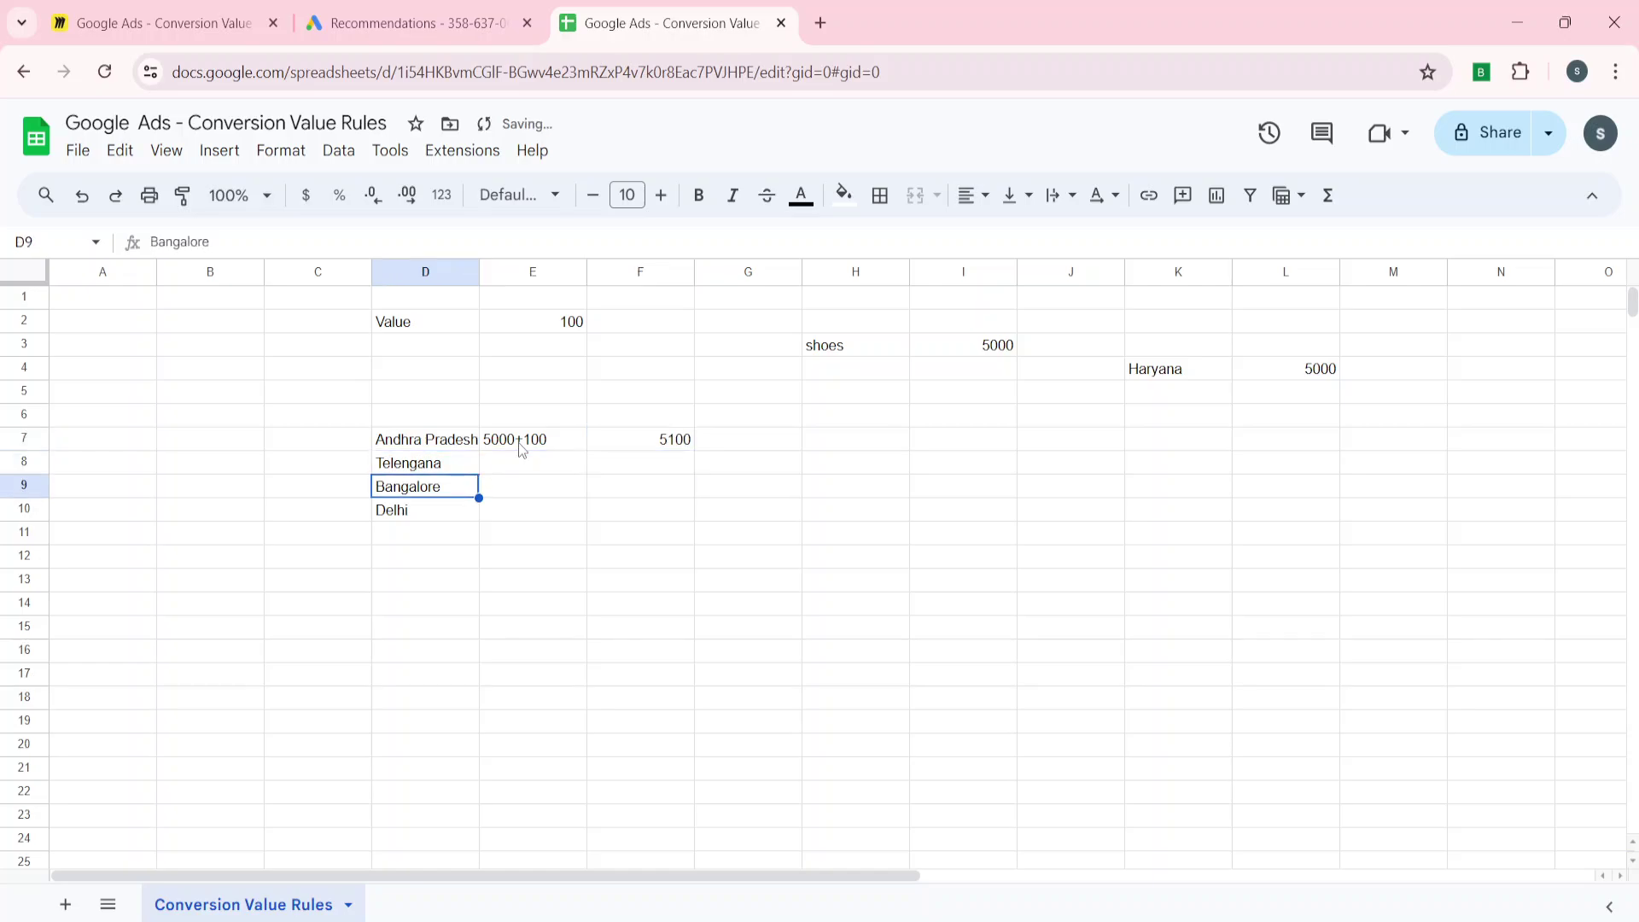
{"action": "key", "text": "Right"}
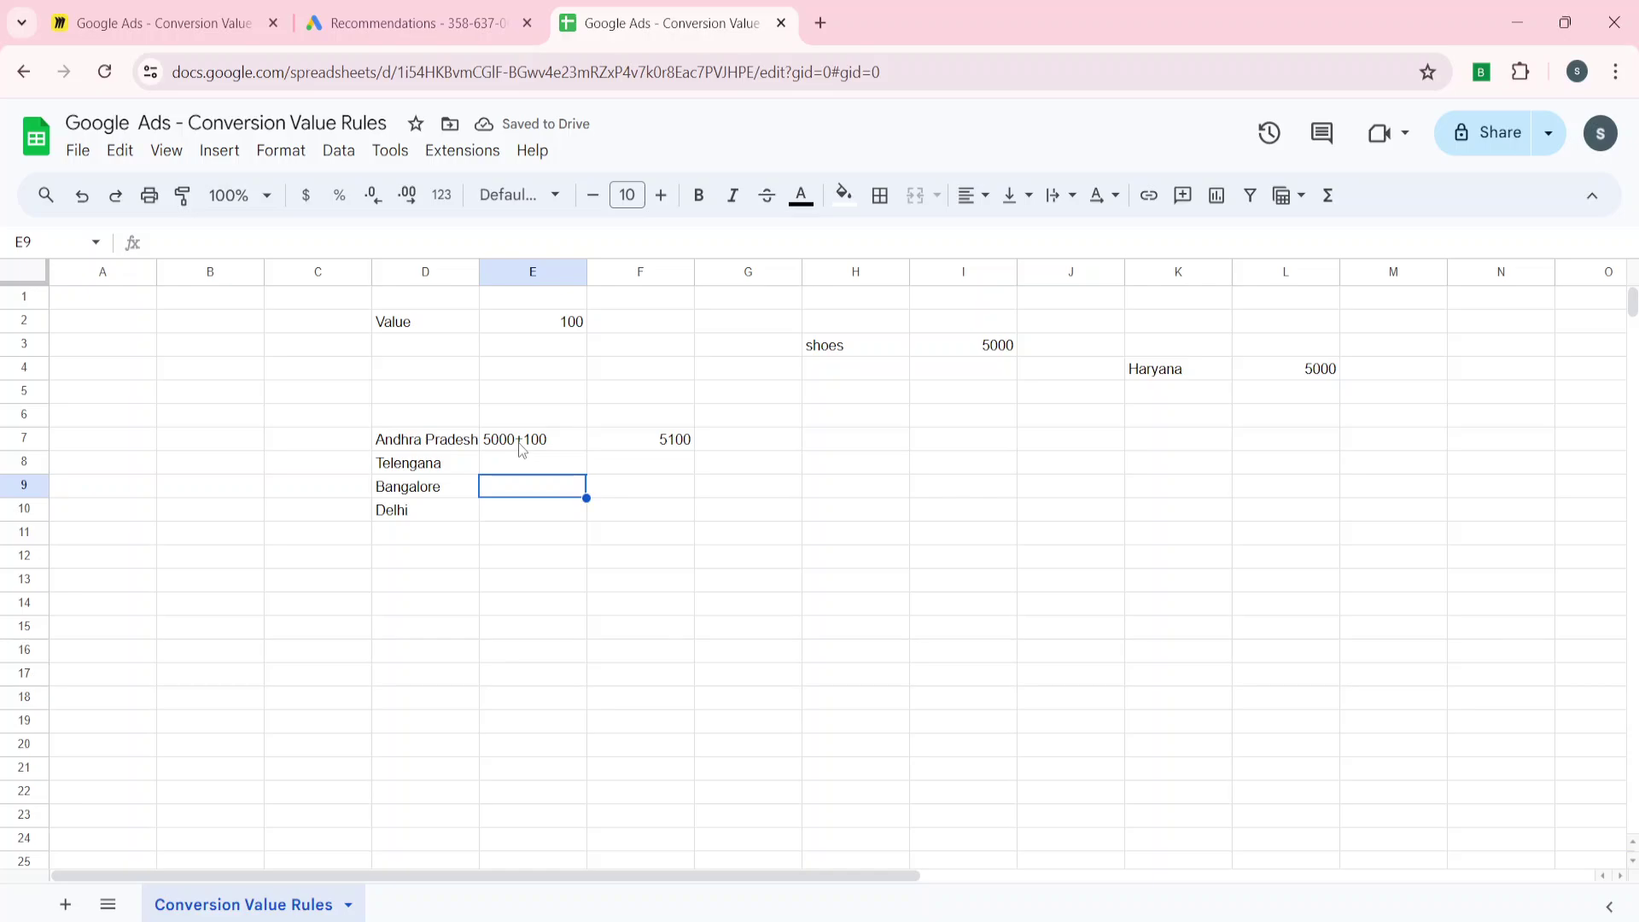
{"action": "key", "text": "Down"}
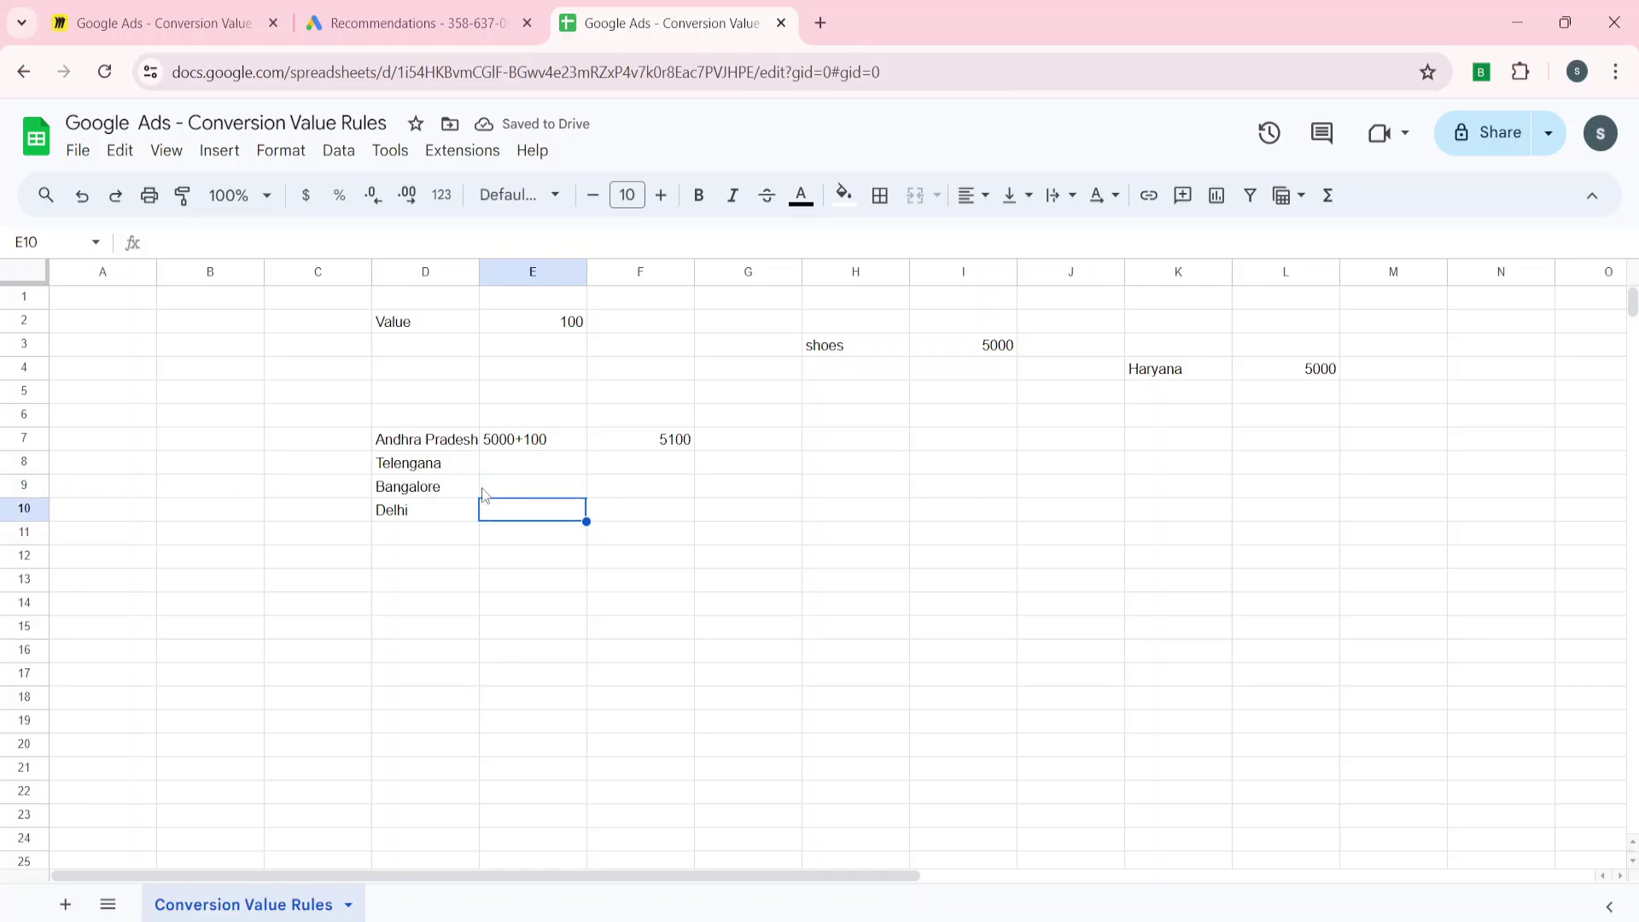
{"action": "type", "text": "5000"}
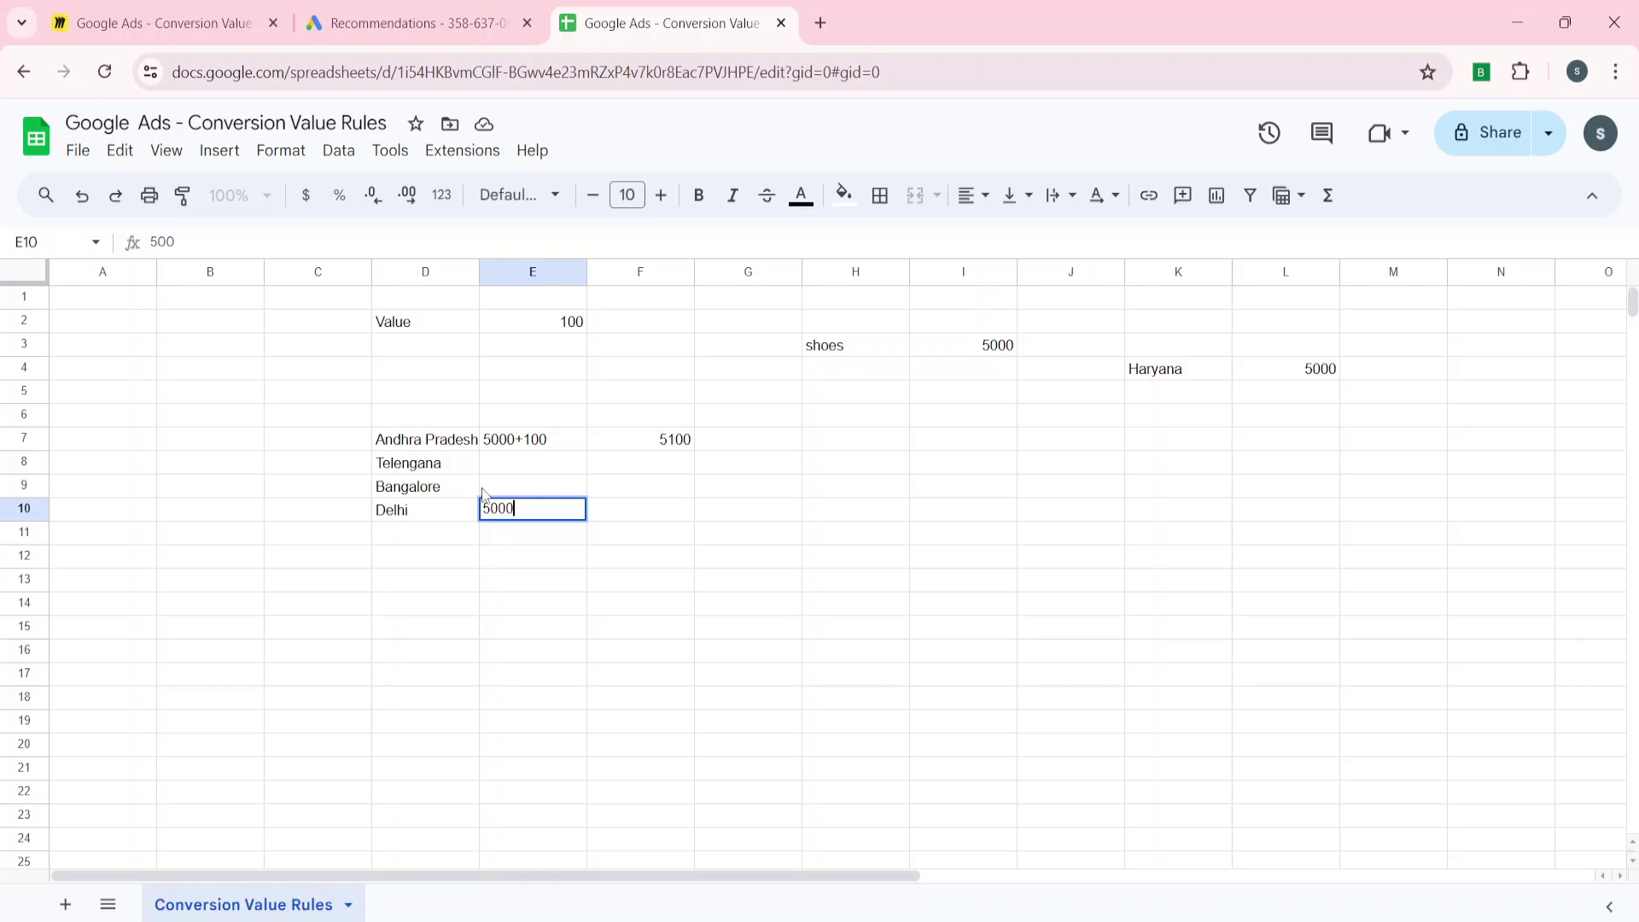
{"action": "type", "text": "+100"}
{"action": "key", "text": "Tab"}
{"action": "type", "text": "5100"}
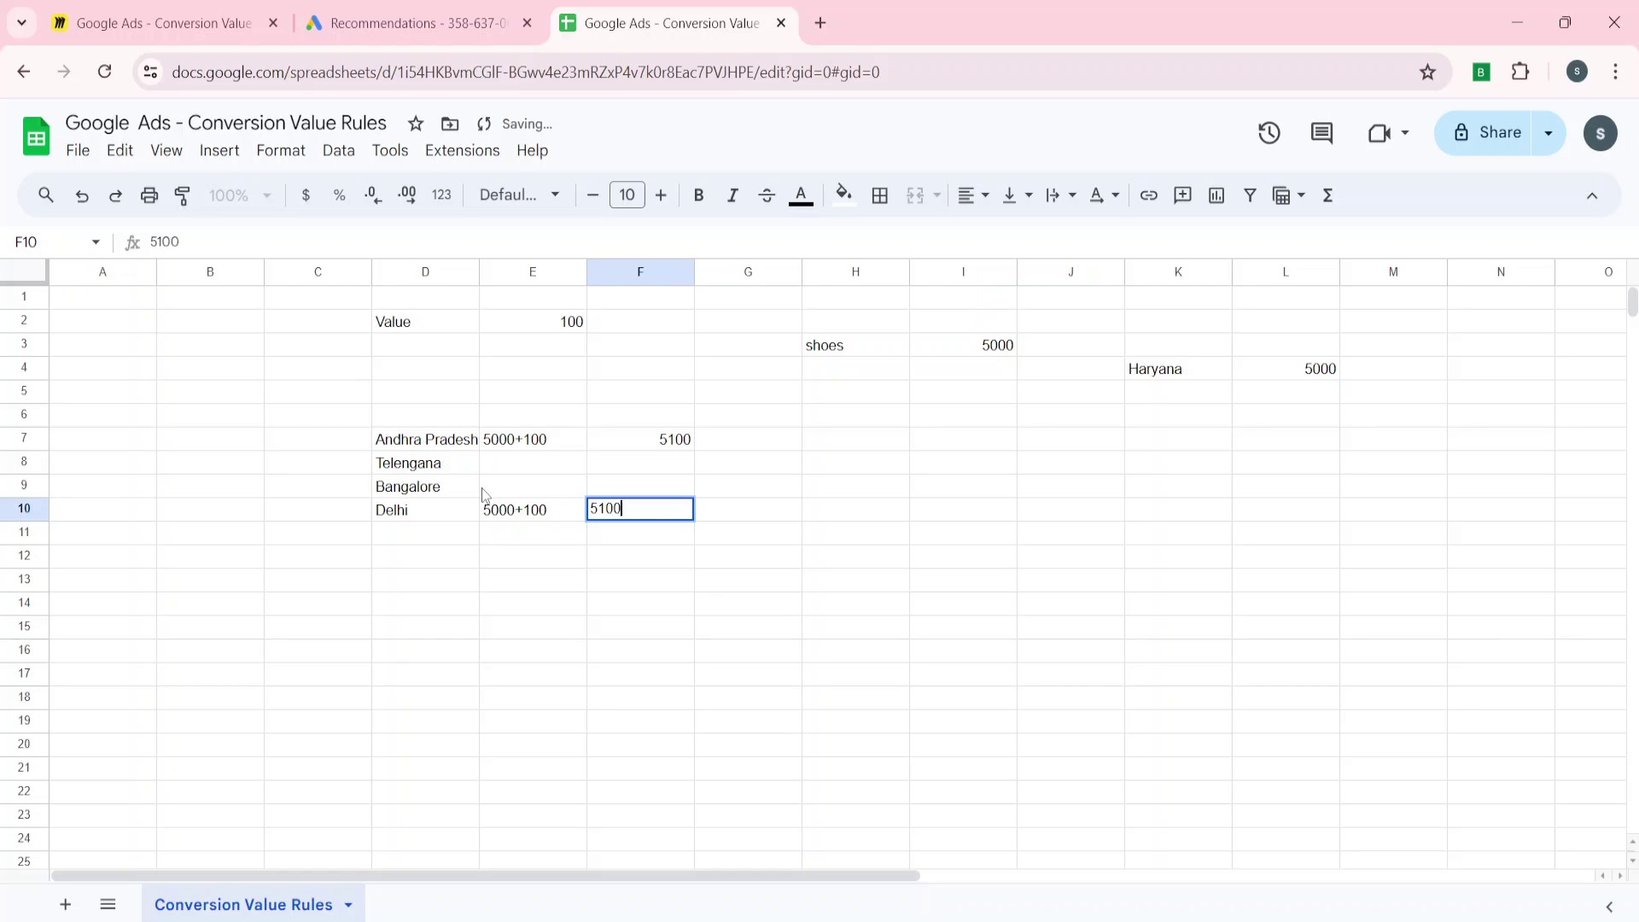
{"action": "key", "text": "Tab"}
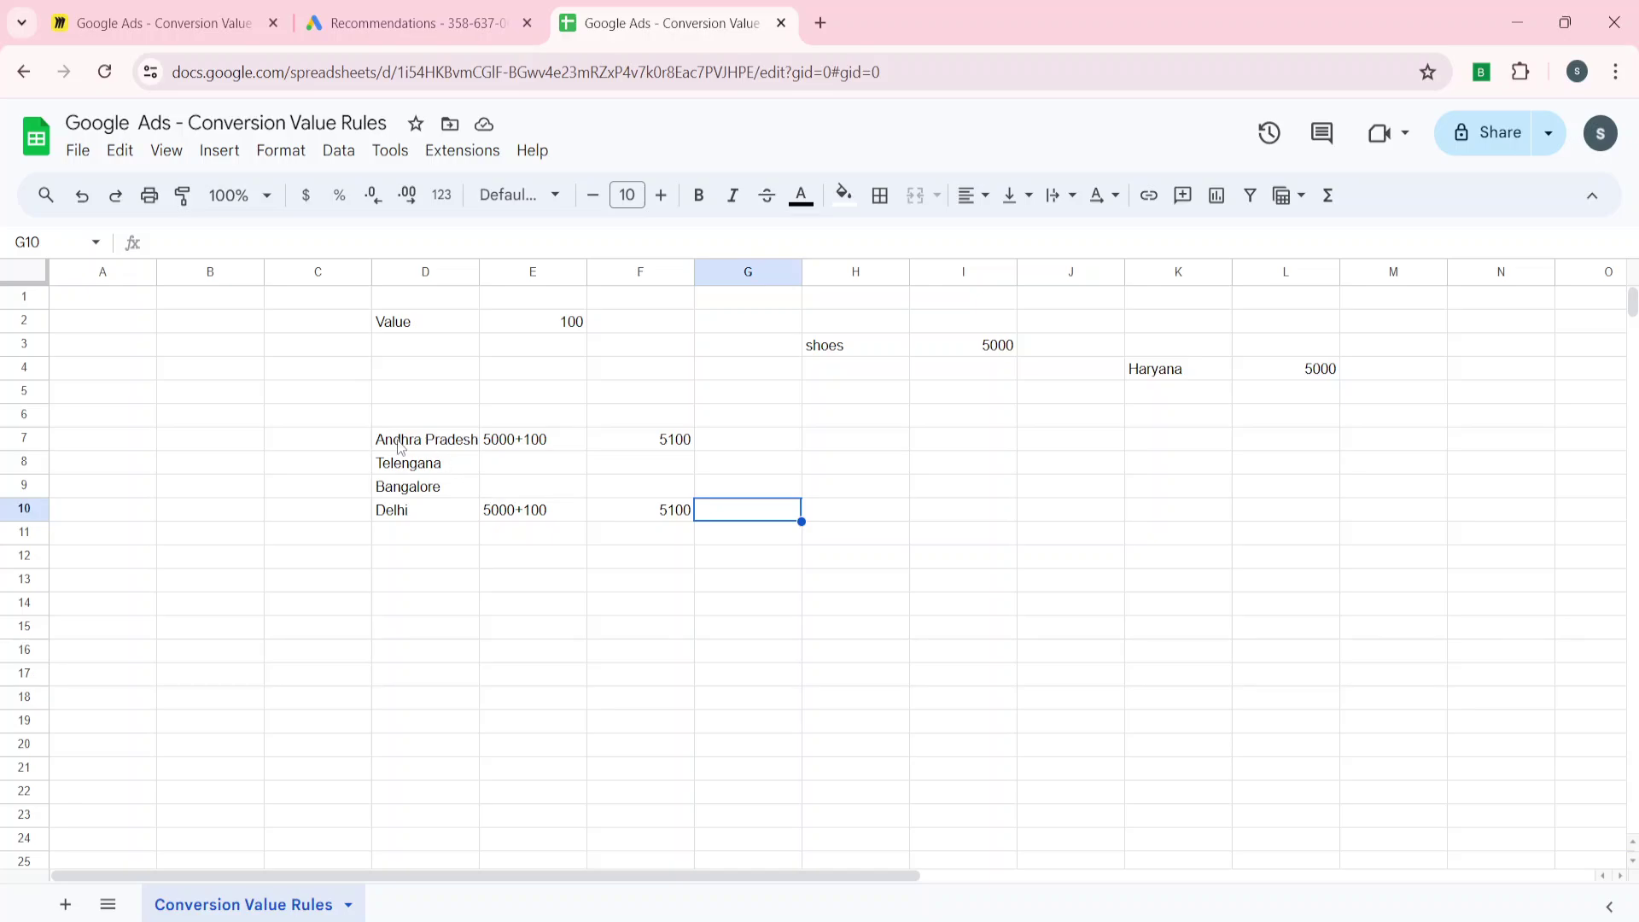
Examine the target locations in D7:D10 against the Haryana entry in K4.
{"action": "left_click_drag", "start_coordinate": [401, 442], "coordinate": [403, 517]}
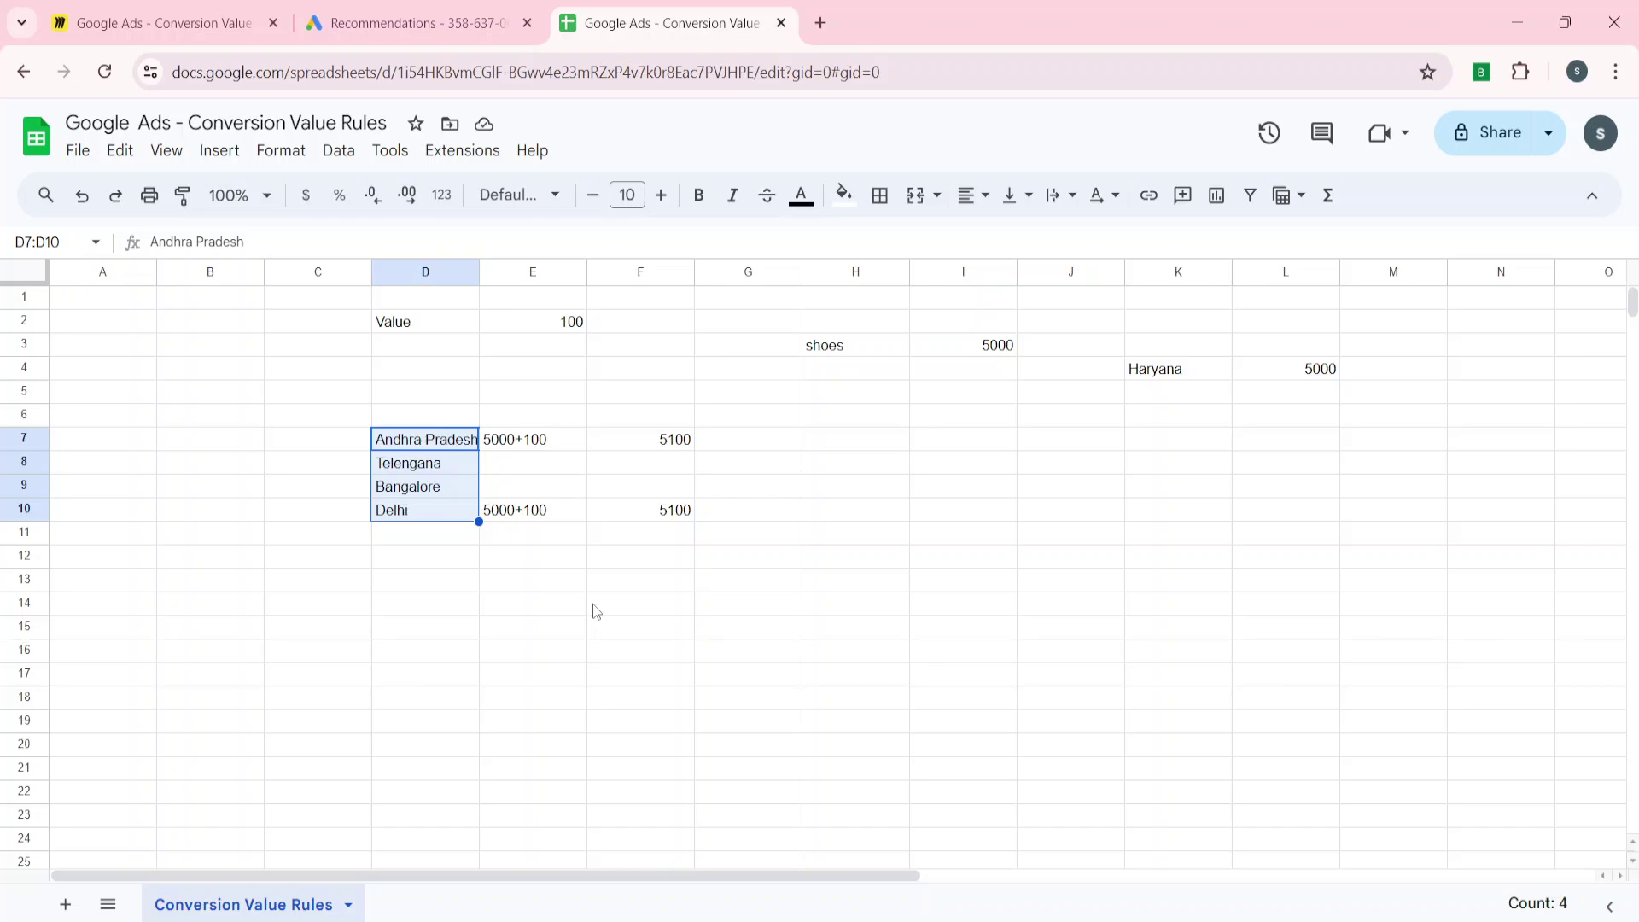
{"action": "left_click", "coordinate": [555, 604]}
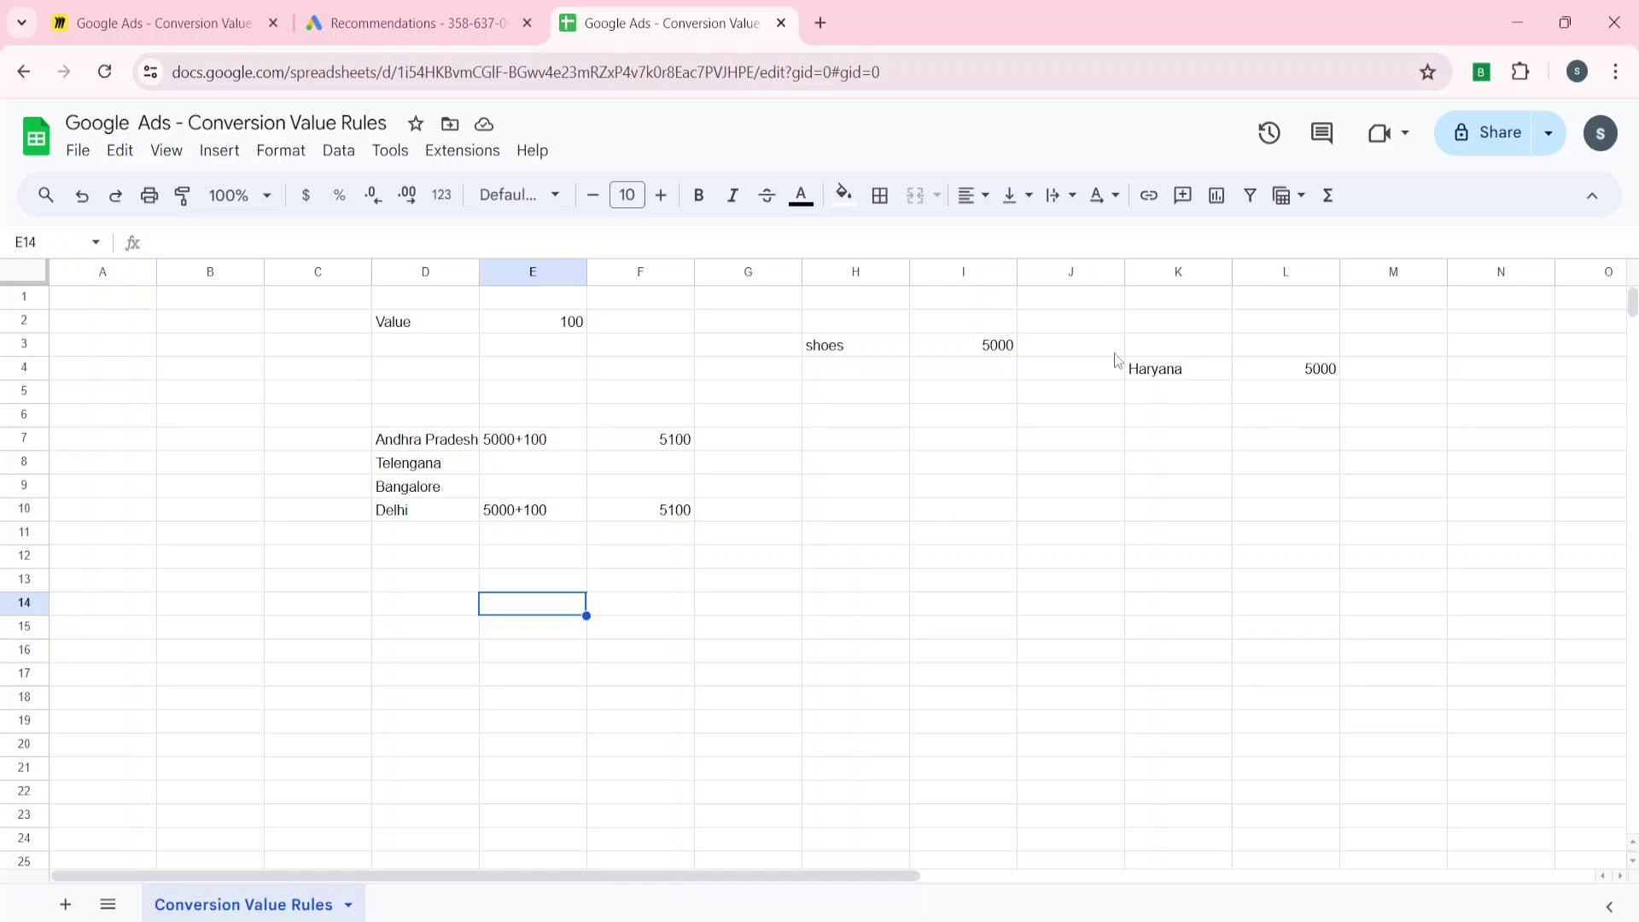
{"action": "left_click", "coordinate": [1178, 370]}
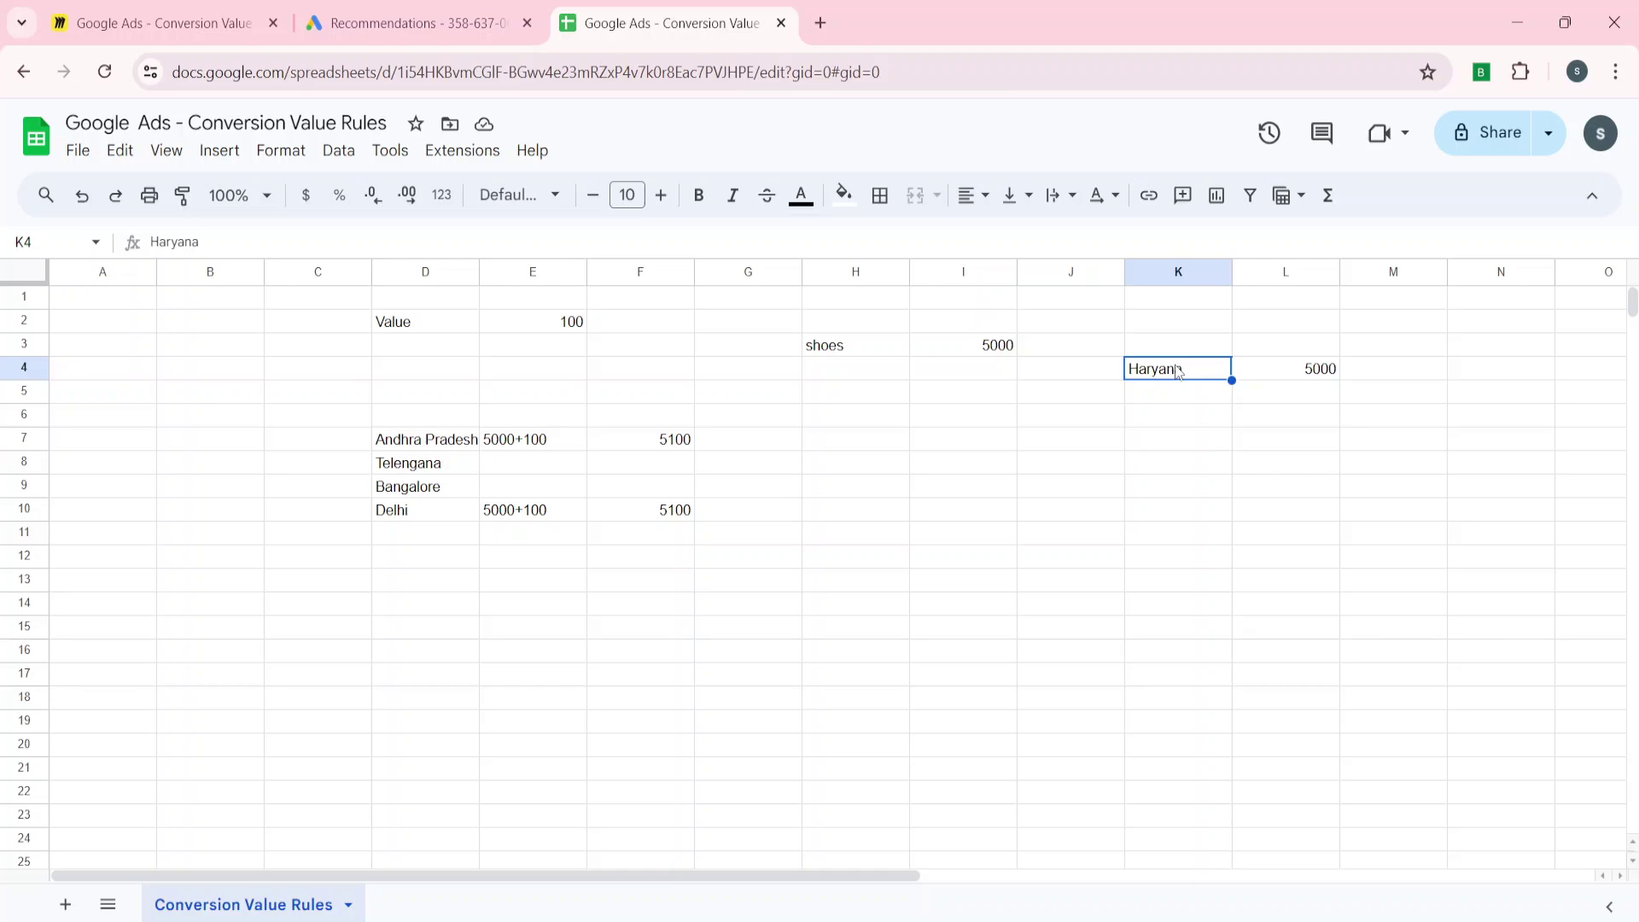
{"action": "left_click", "coordinate": [422, 446]}
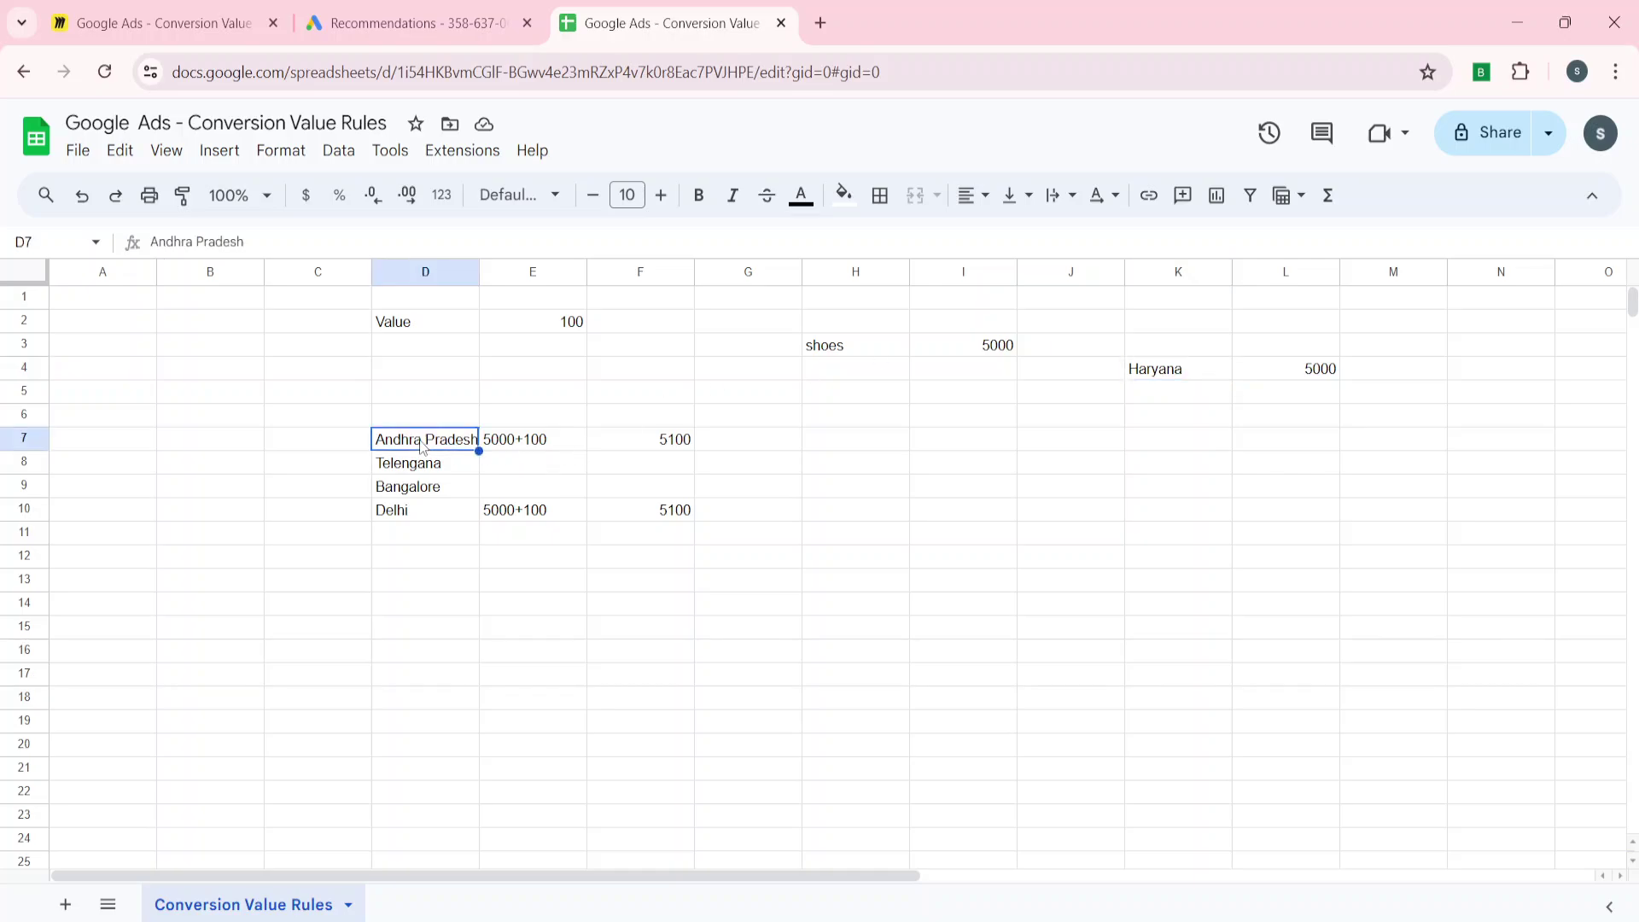
{"action": "left_click", "coordinate": [429, 513]}
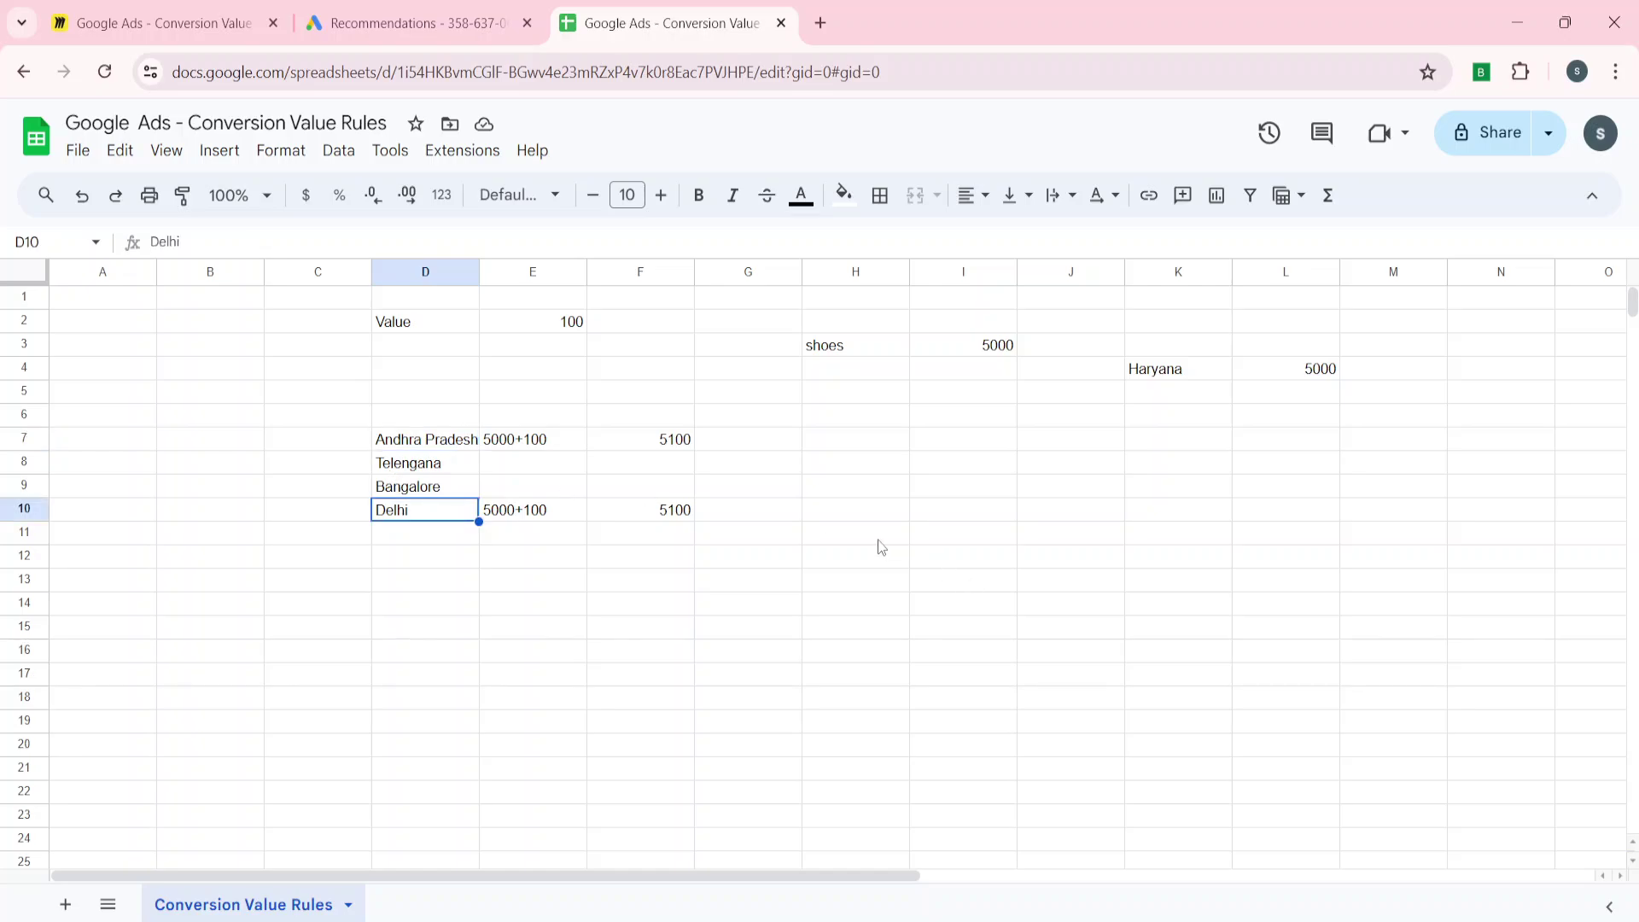
Total the Andhra Pradesh, Haryana and Delhi conversion values in I12 with the formula =F7+L4+F10.
{"action": "left_click", "coordinate": [923, 560]}
{"action": "type", "text": "="}
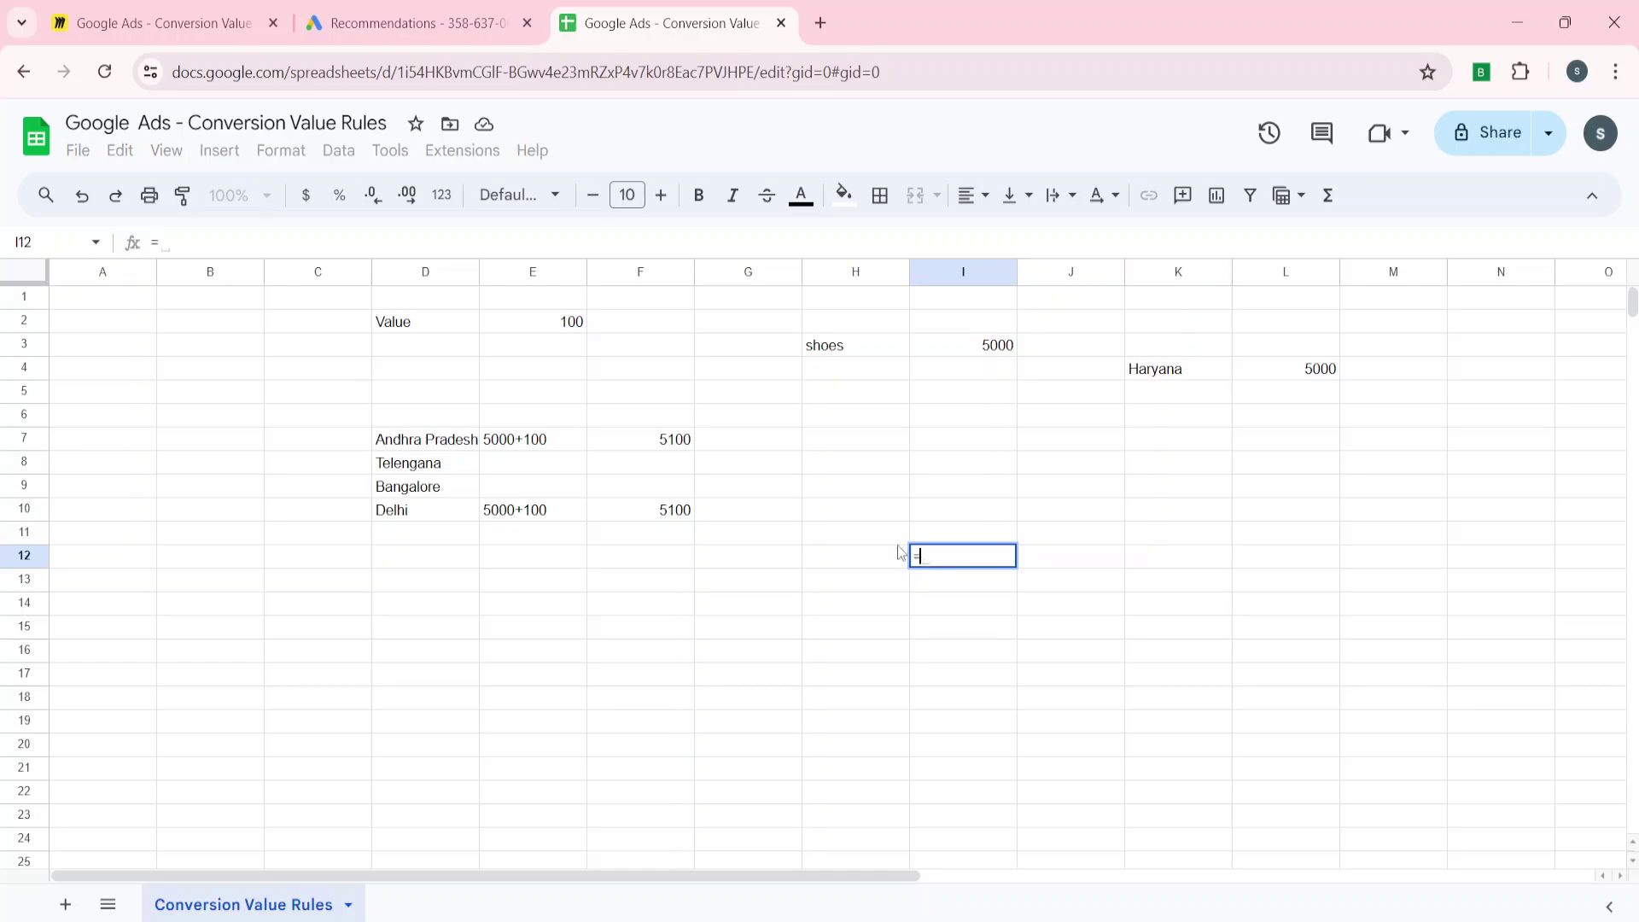
{"action": "left_click", "coordinate": [670, 453]}
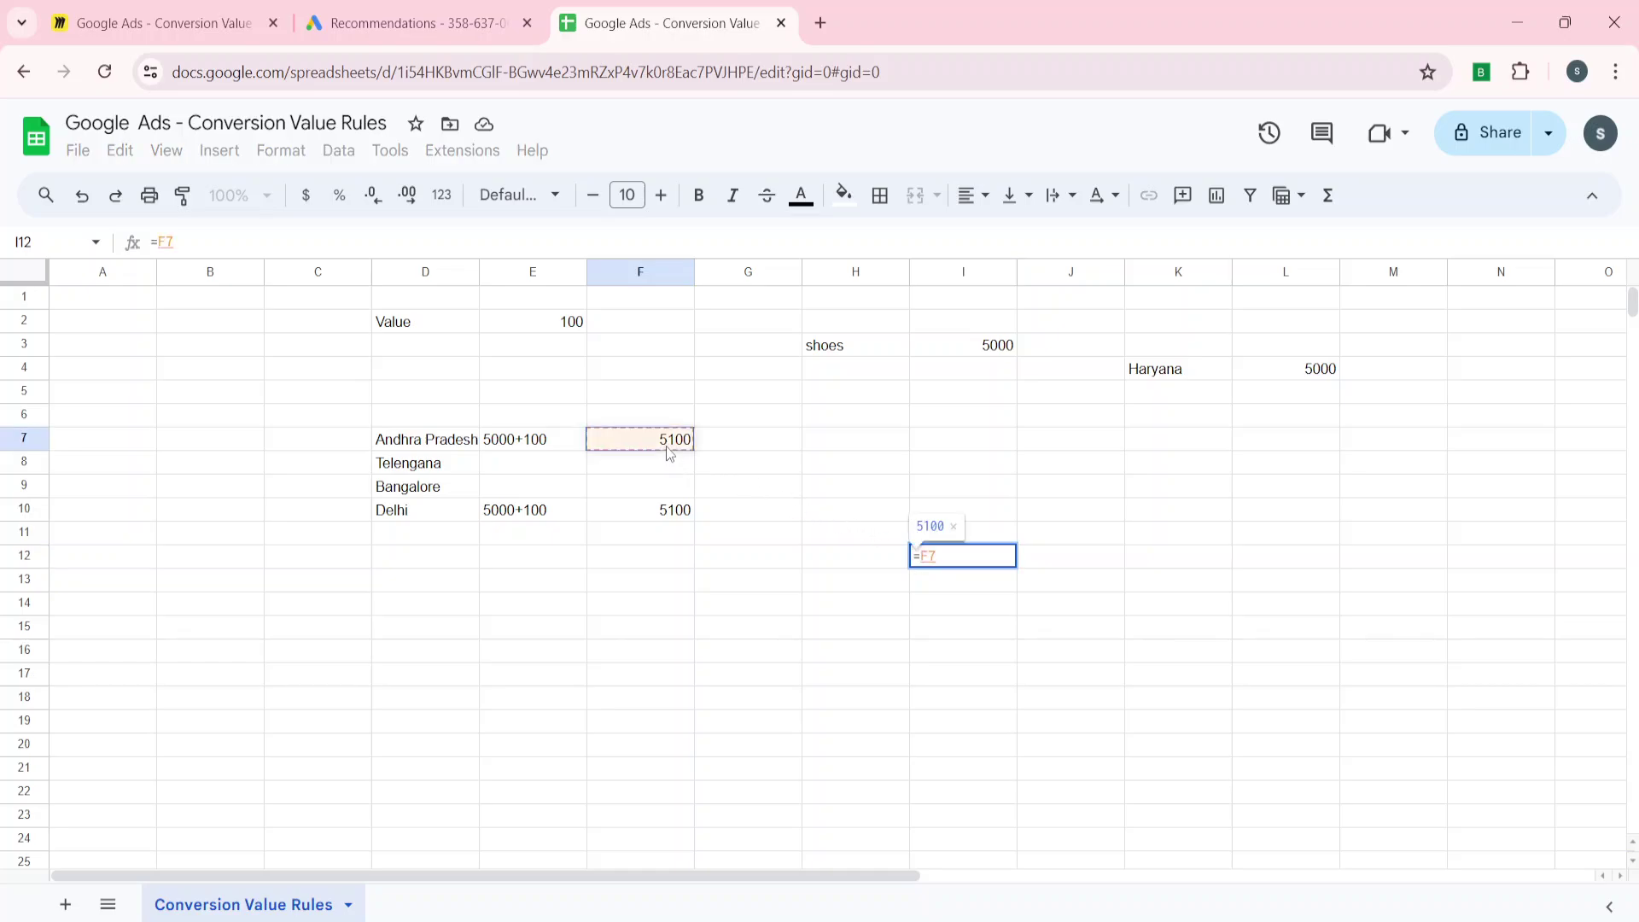
{"action": "type", "text": "+"}
{"action": "left_click", "coordinate": [1313, 384]}
{"action": "type", "text": "+"}
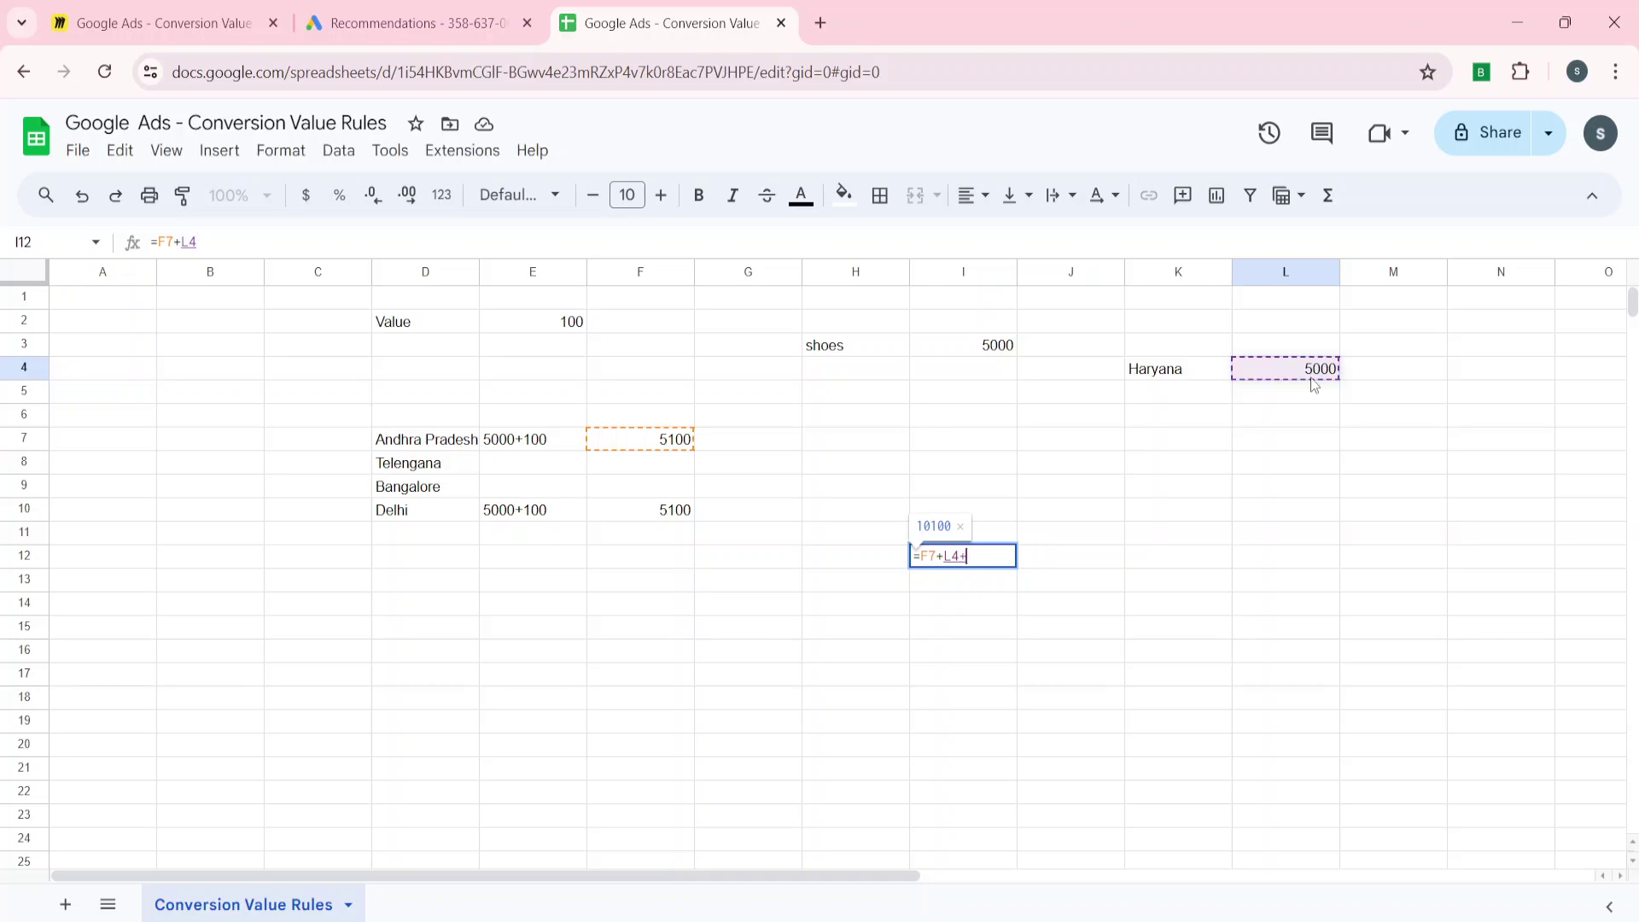
{"action": "left_click", "coordinate": [677, 515]}
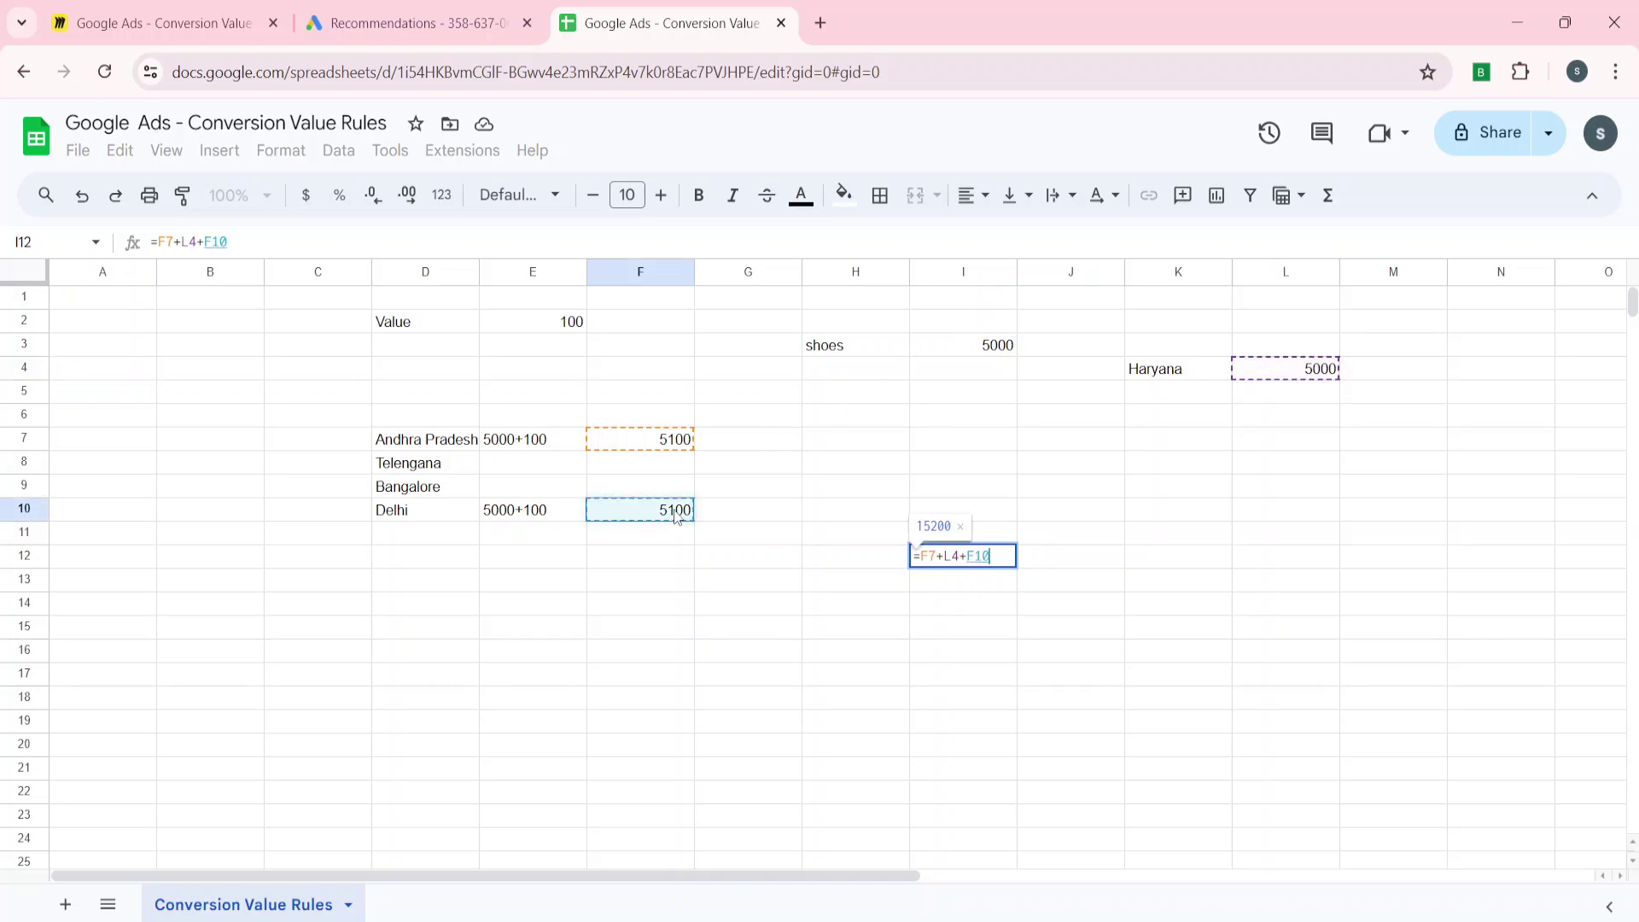
{"action": "key", "text": "Return"}
{"action": "left_click", "coordinate": [972, 562]}
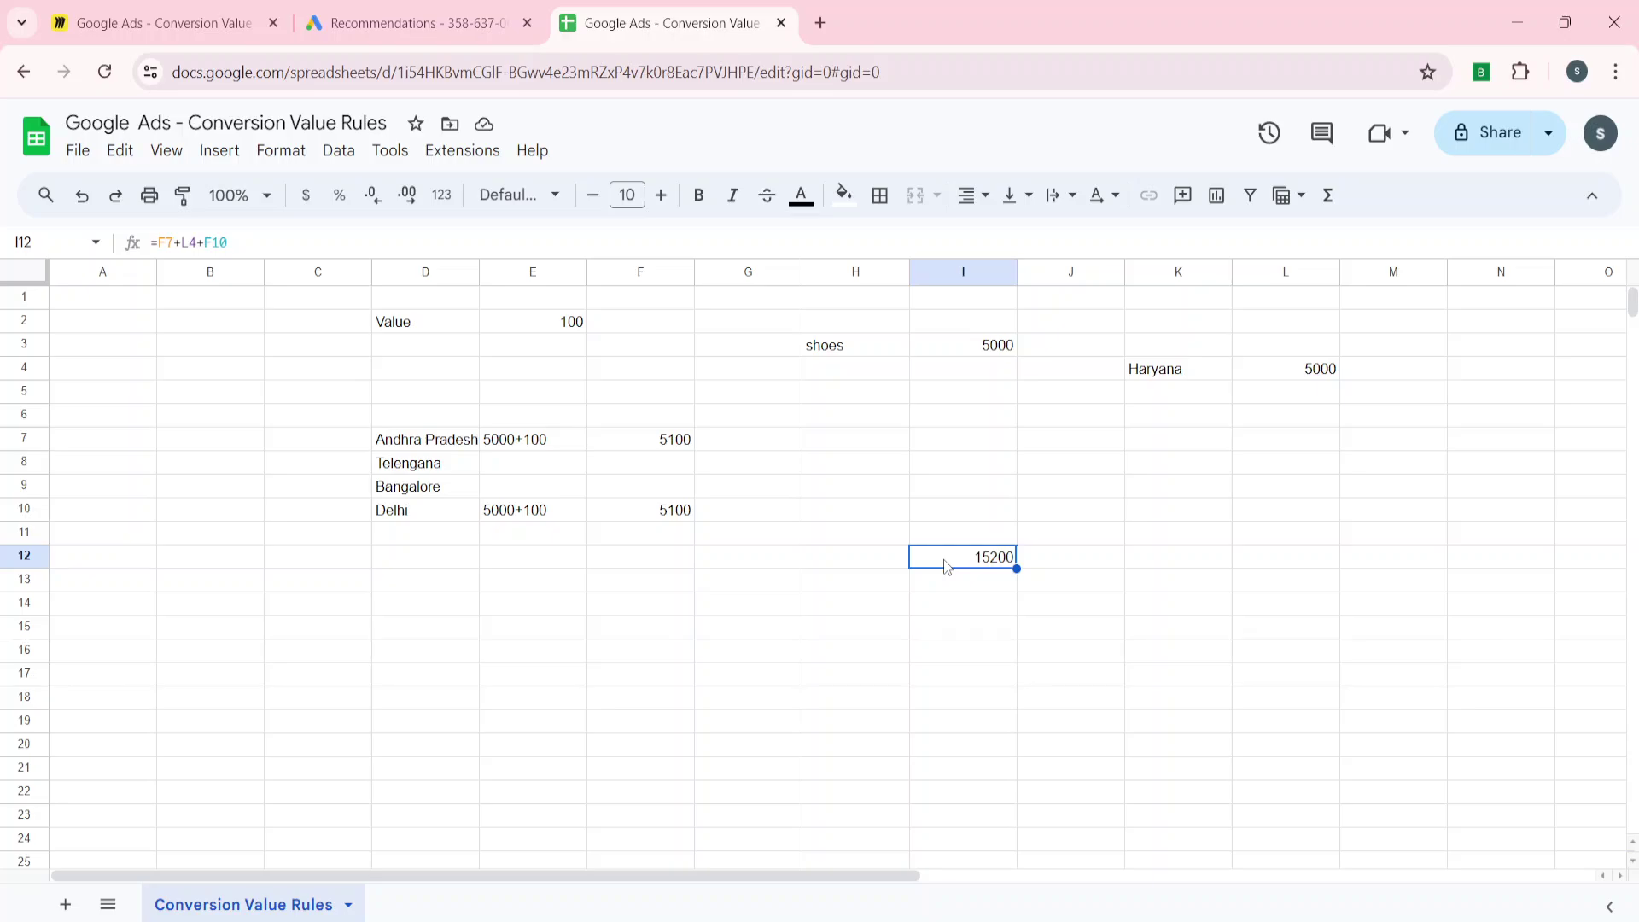
{"action": "left_click", "coordinate": [427, 463]}
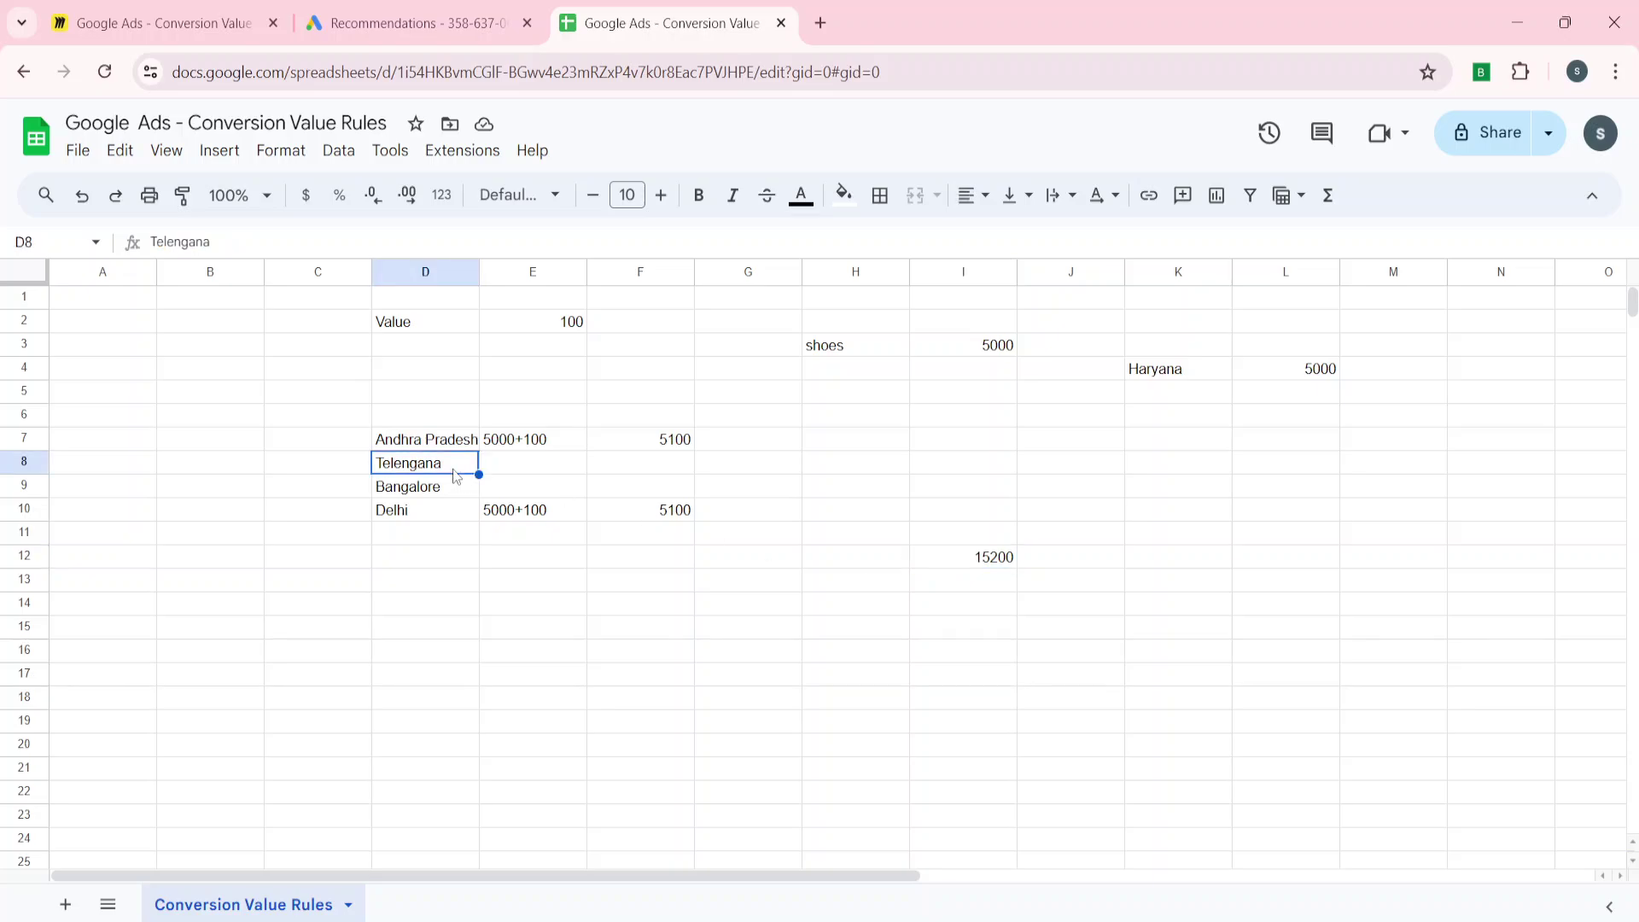
Switch to Google Ads and open the list of all campaigns.
{"action": "left_click", "coordinate": [465, 26]}
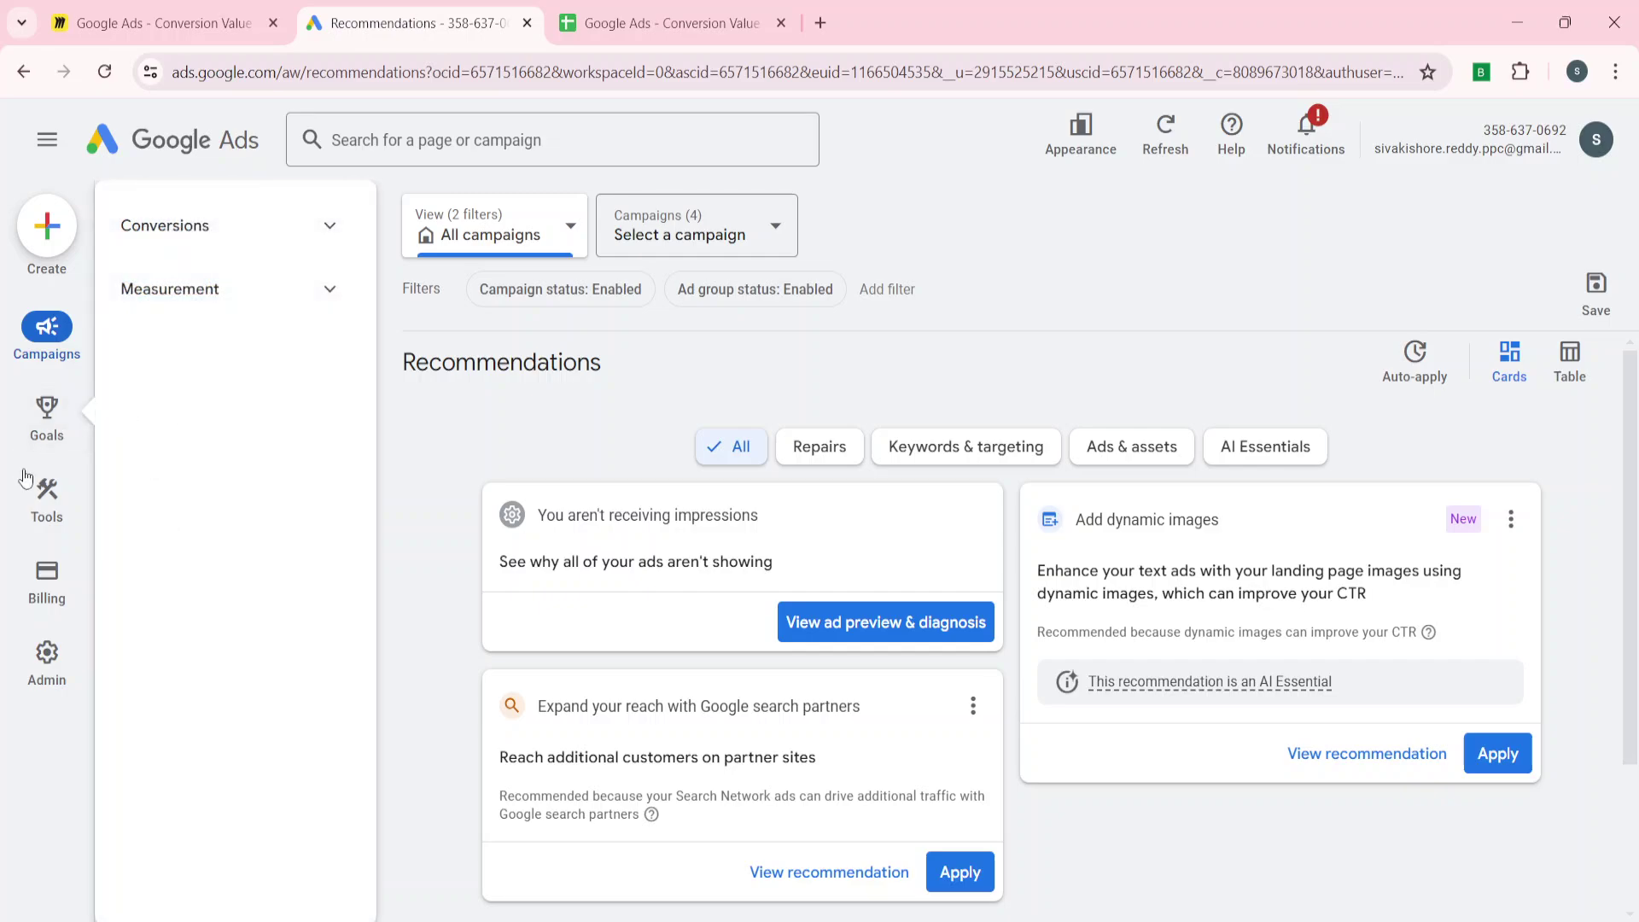
{"action": "left_click", "coordinate": [210, 247]}
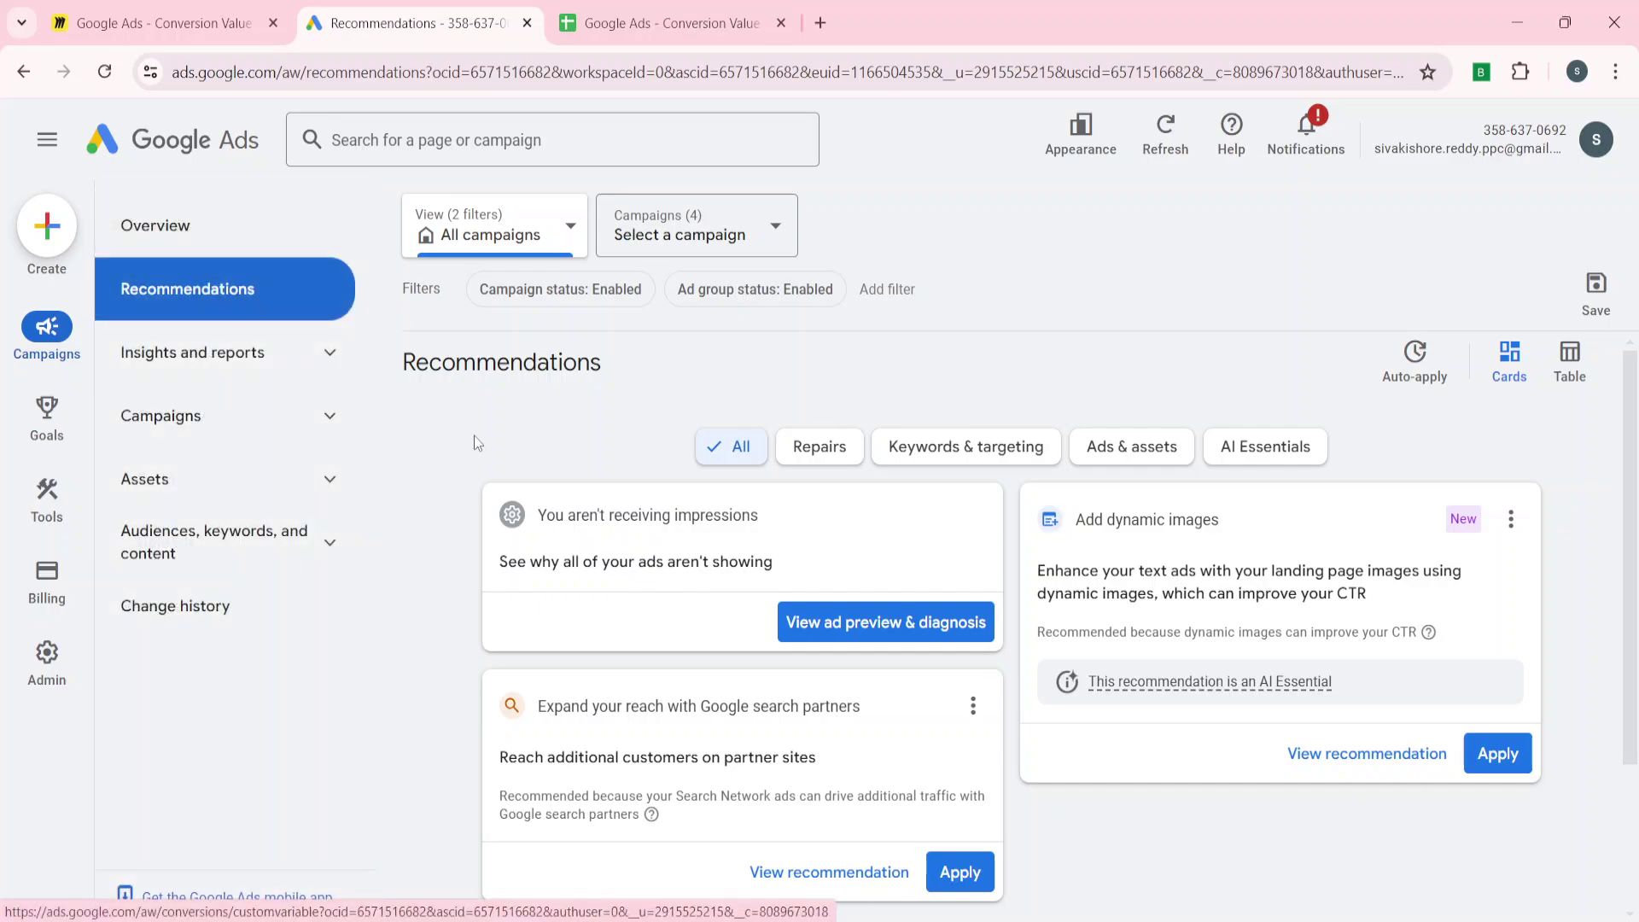
{"action": "left_click", "coordinate": [183, 418]}
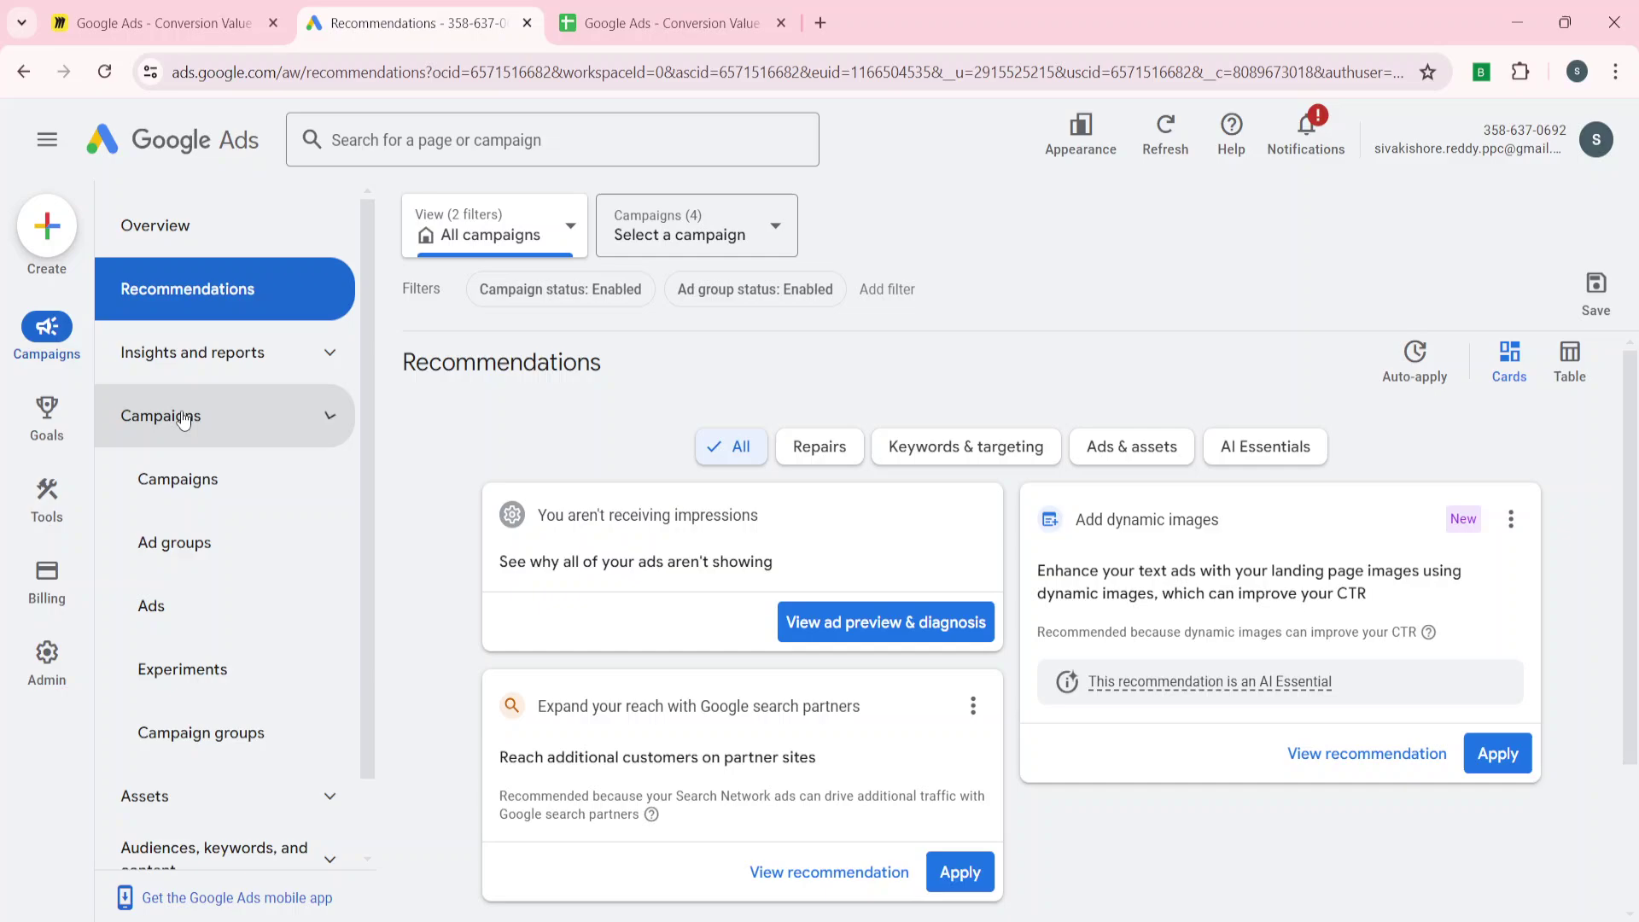
{"action": "left_click", "coordinate": [190, 481]}
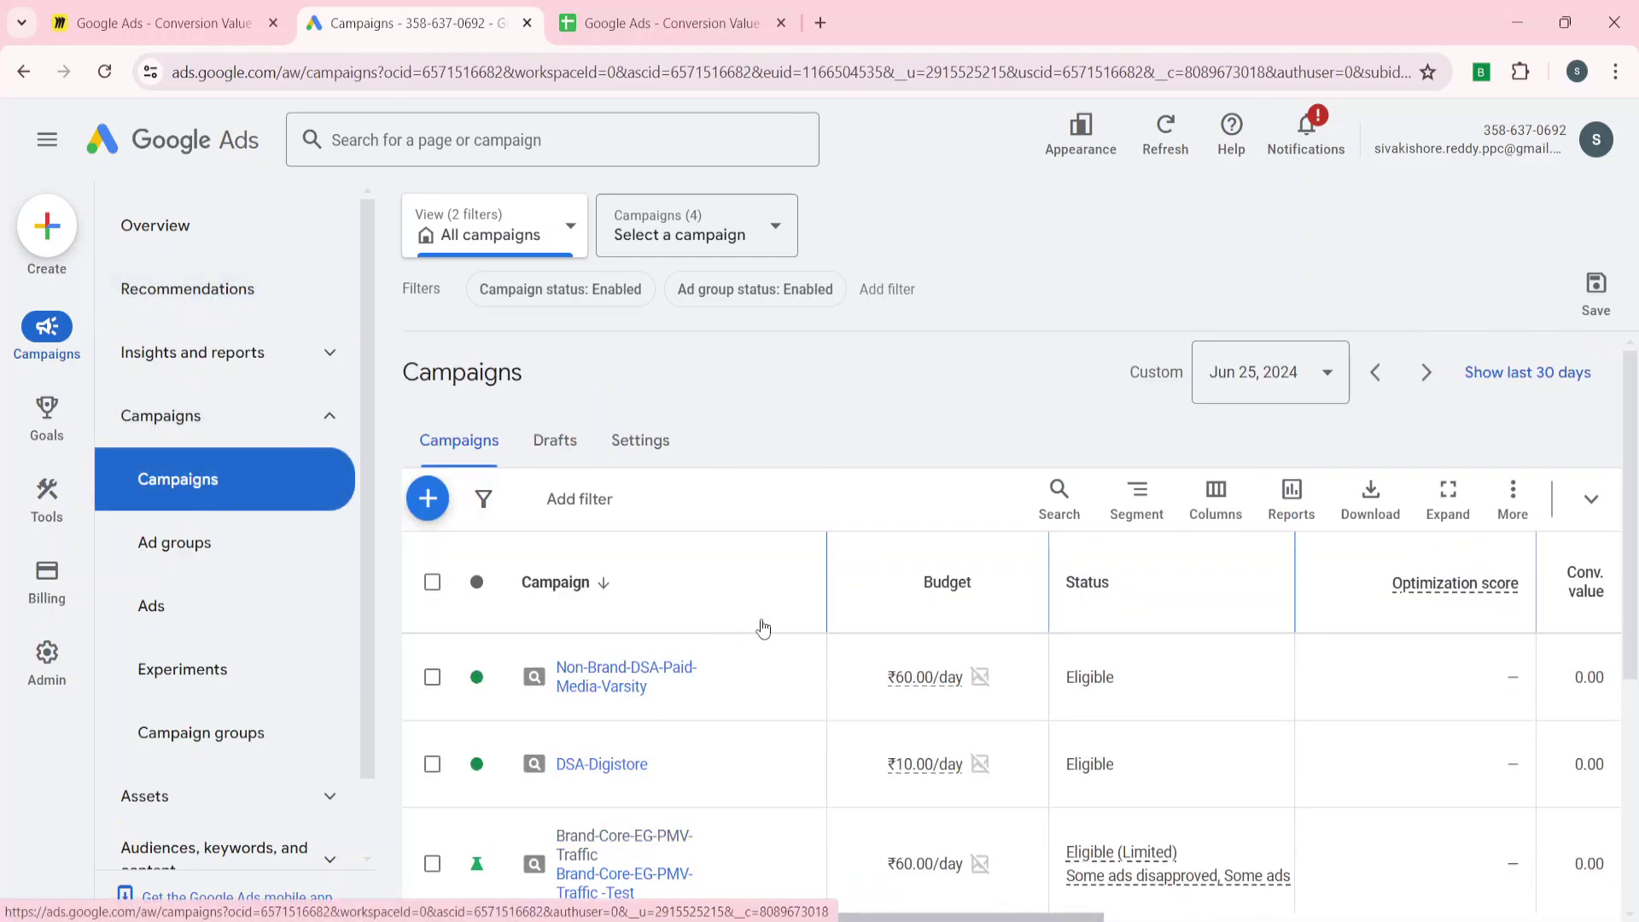
Examine the value rules section in the settings of the Non-Brand-DSA-Paid-Media-Varsity campaign, and close the settings.
{"action": "left_click", "coordinate": [790, 678]}
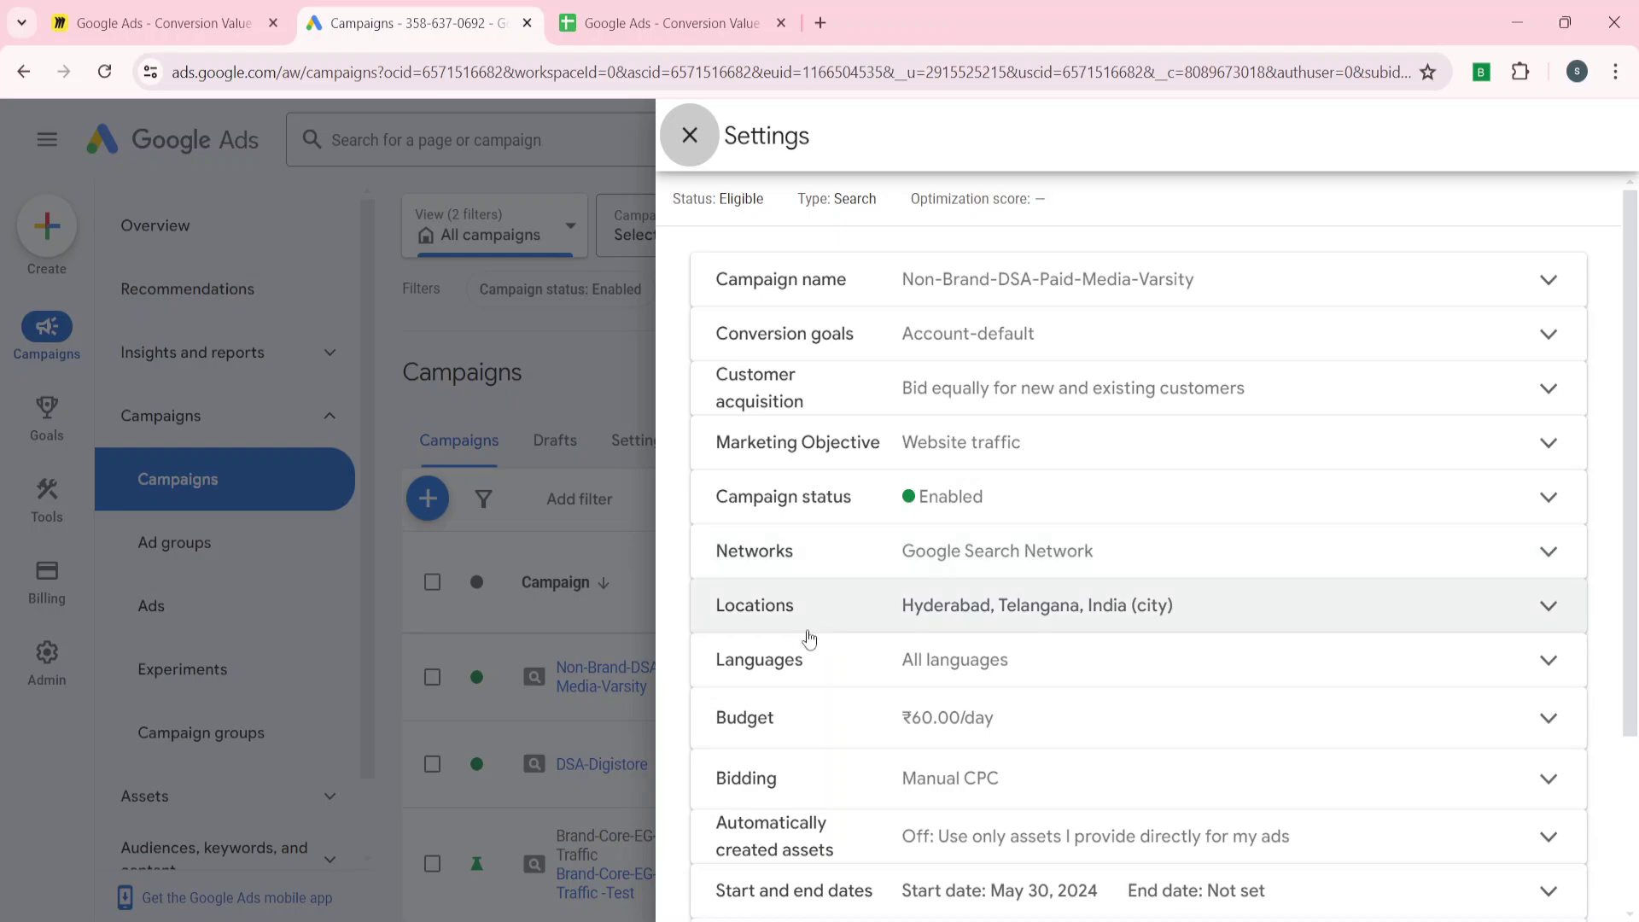
{"action": "scroll", "coordinate": [805, 642], "scroll_direction": "down", "scroll_amount": 3}
{"action": "left_click", "coordinate": [743, 821]}
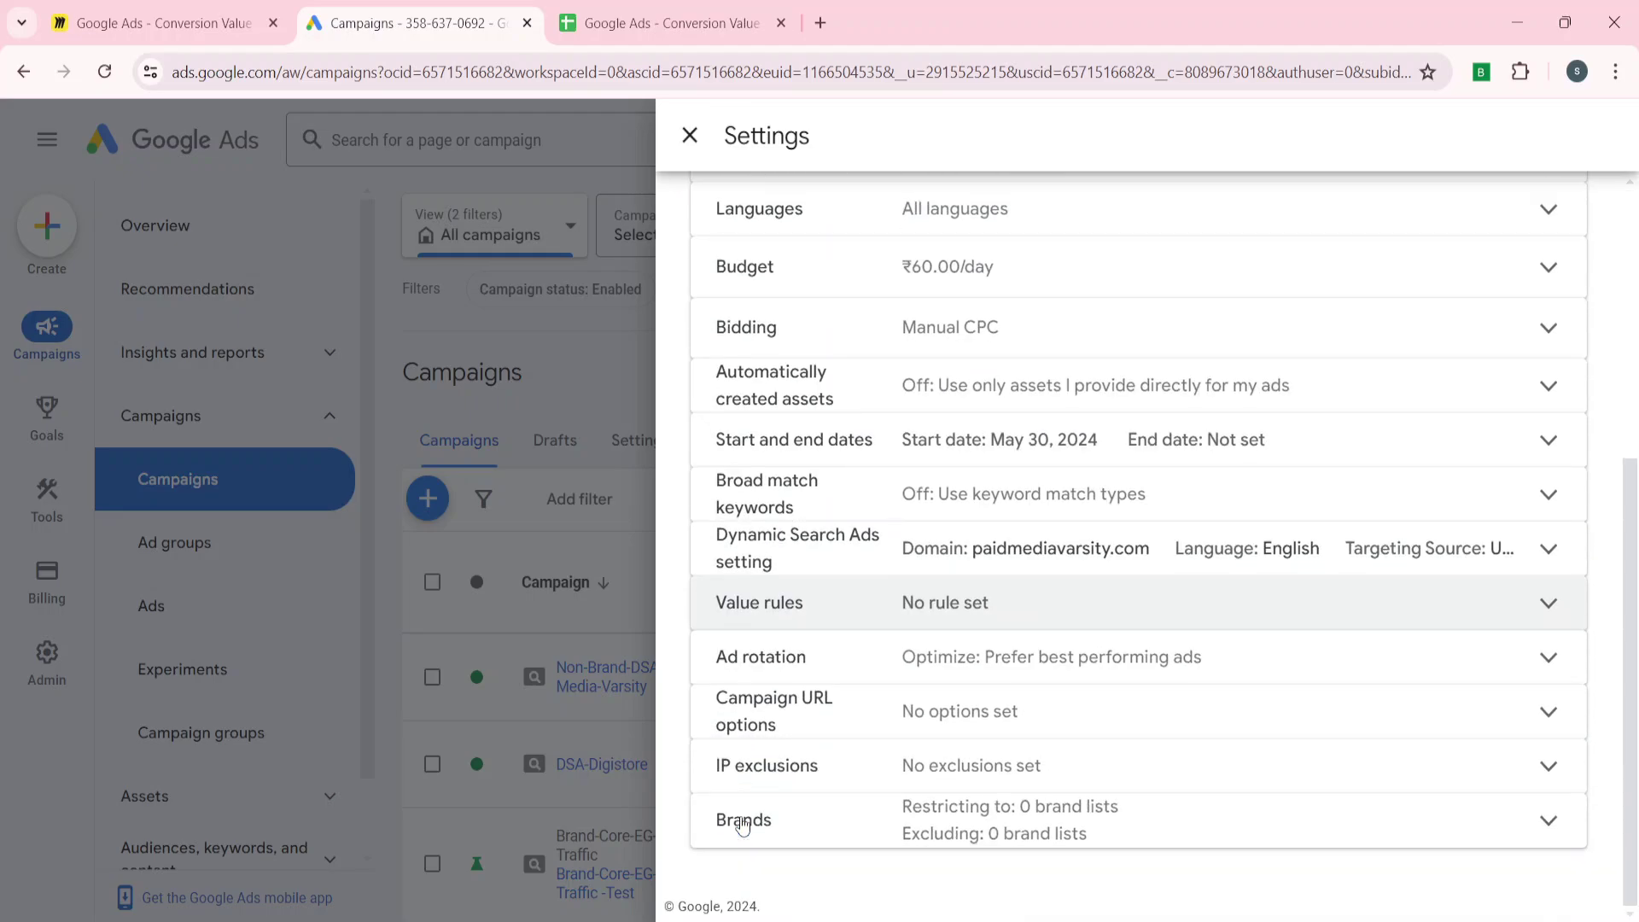
{"action": "left_click", "coordinate": [776, 624]}
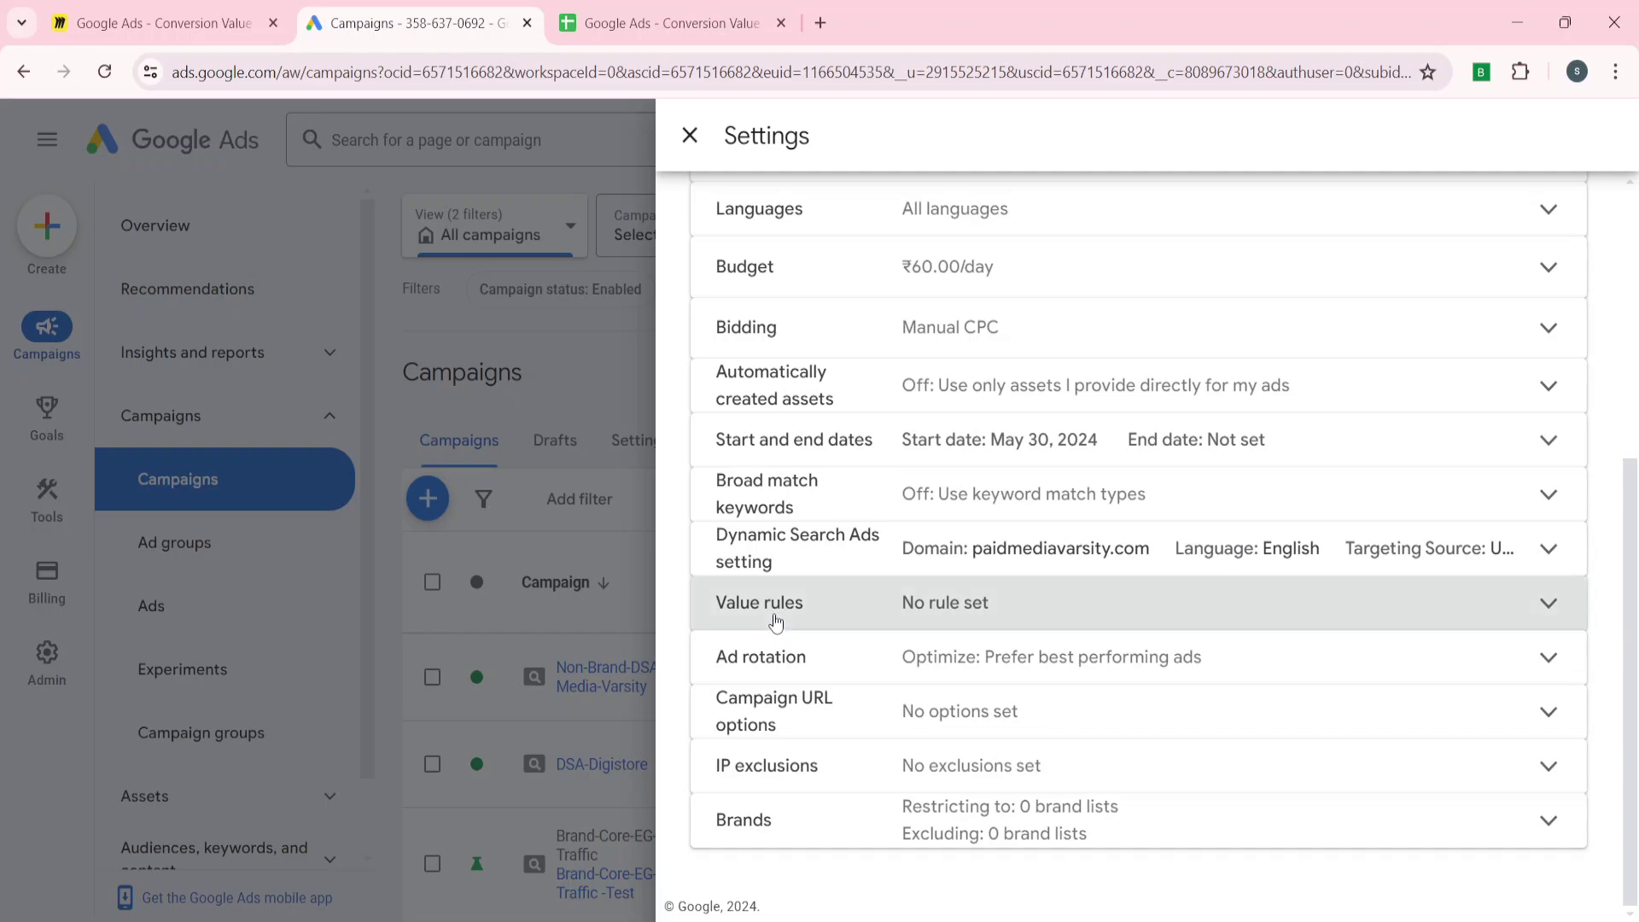
{"action": "scroll", "coordinate": [801, 751], "scroll_direction": "down", "scroll_amount": 2}
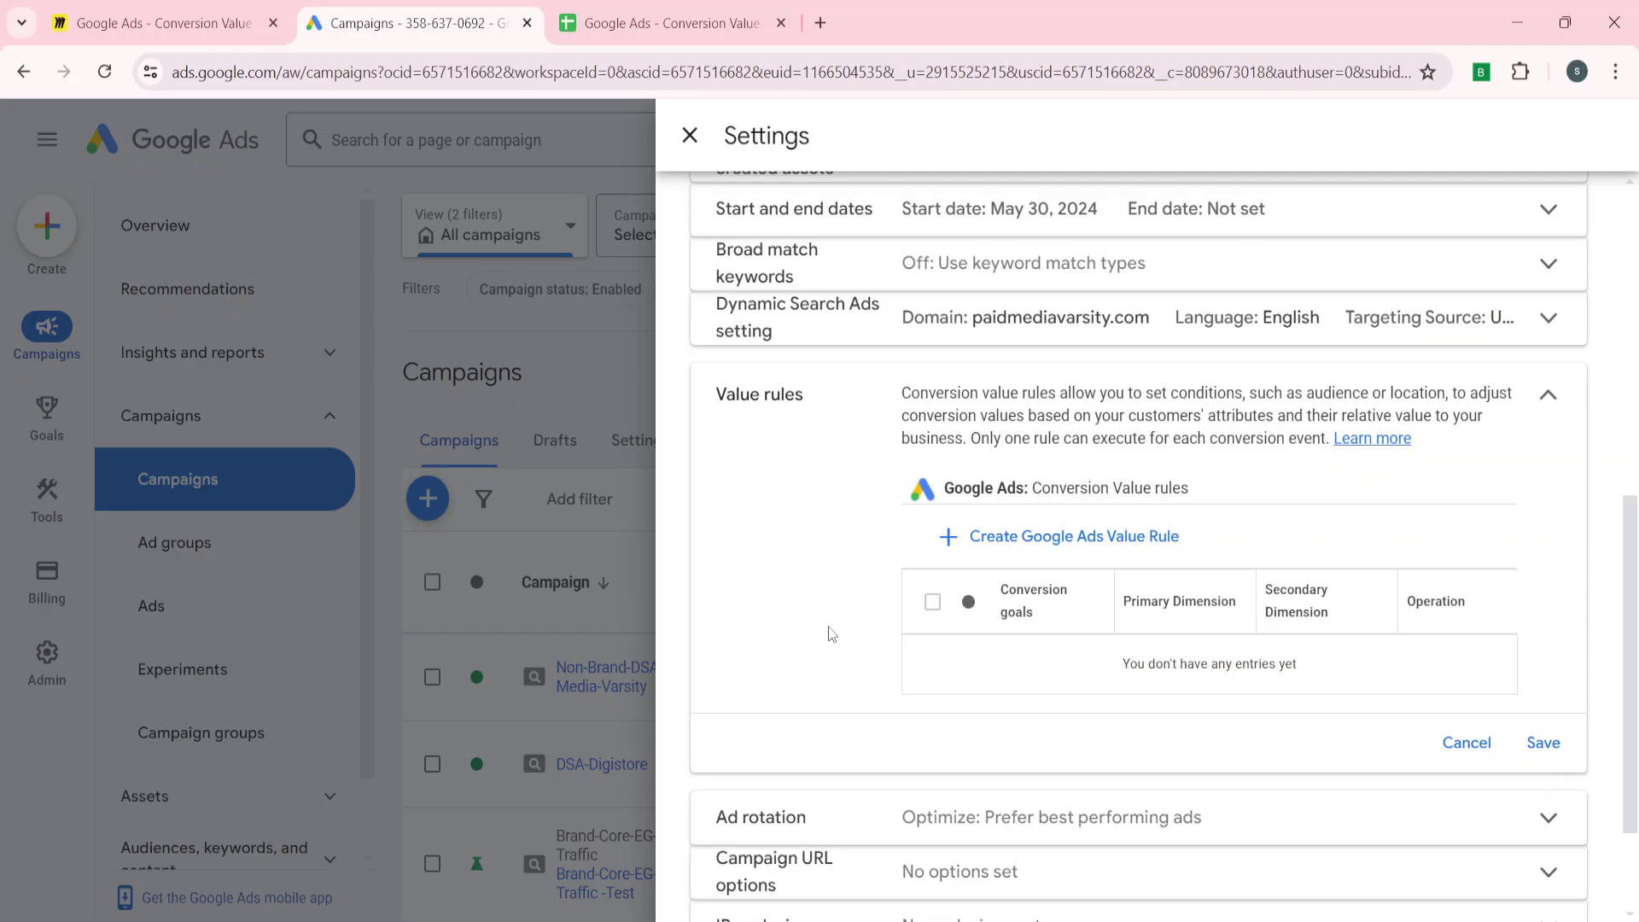
{"action": "left_click", "coordinate": [690, 135]}
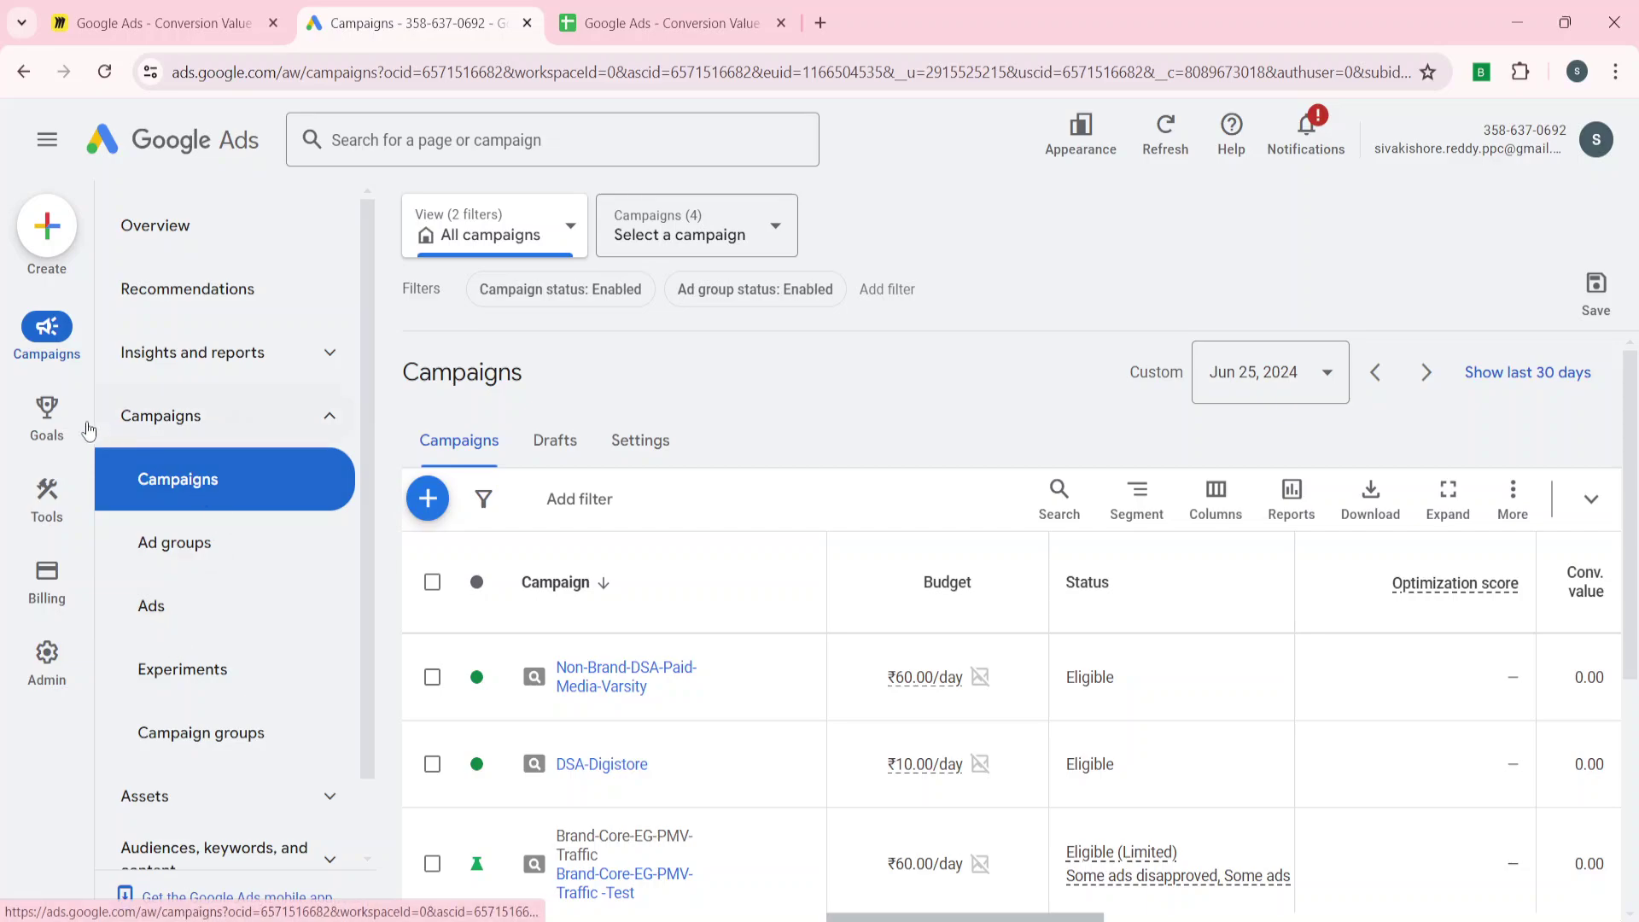
Open the account-level value rules under the conversion goals and start a new conversion value rule.
{"action": "left_click", "coordinate": [49, 422]}
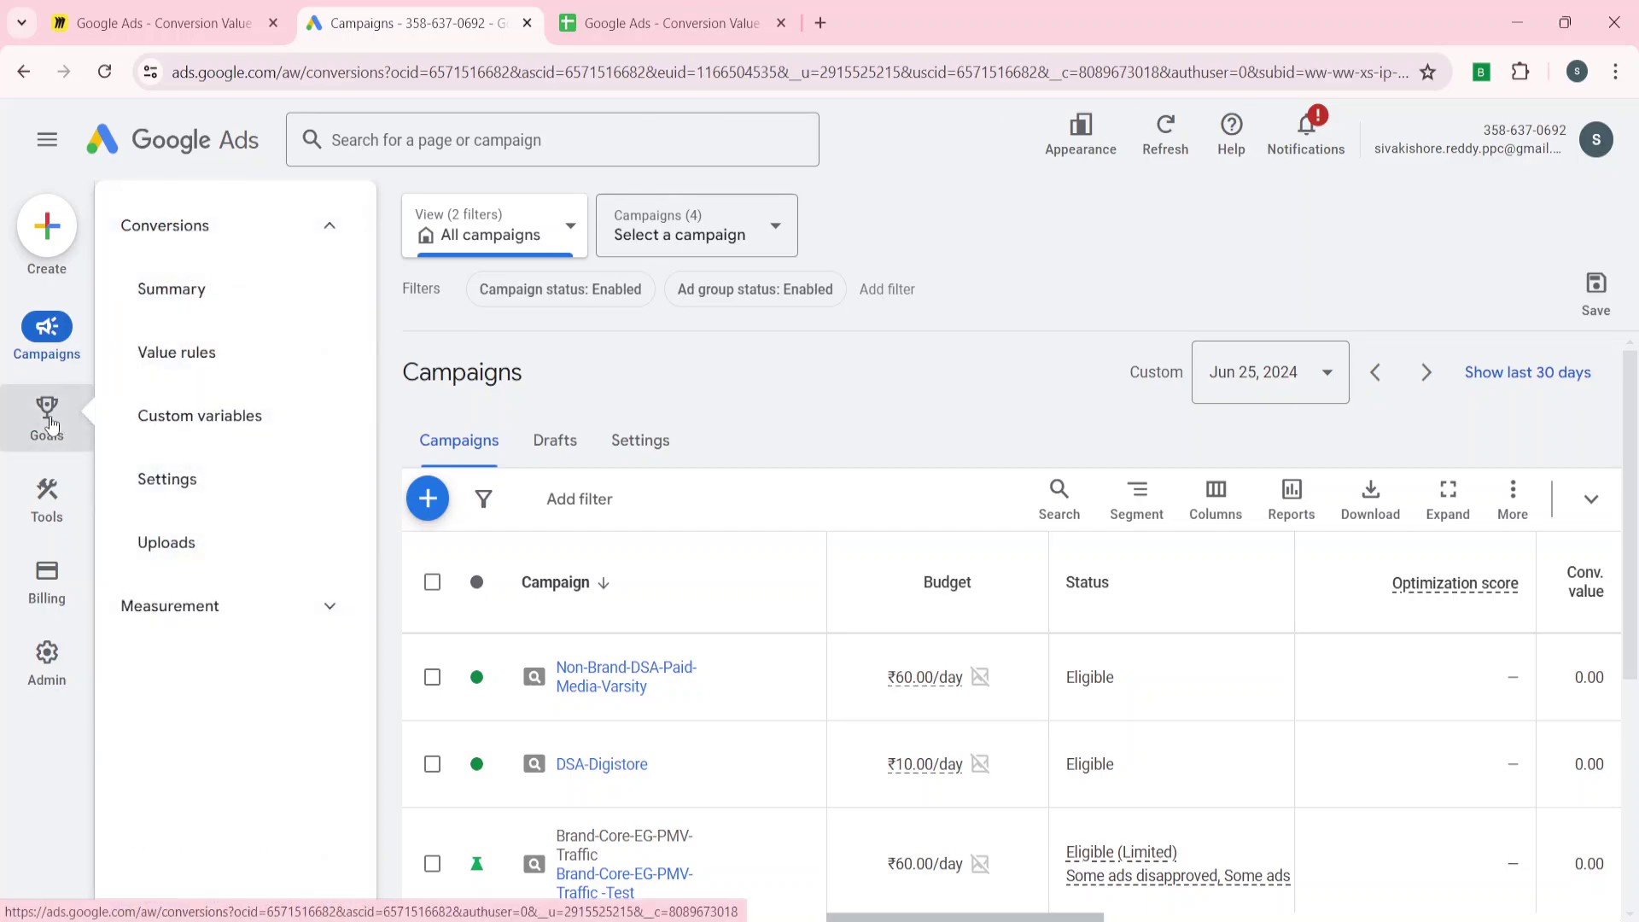
{"action": "left_click", "coordinate": [231, 354]}
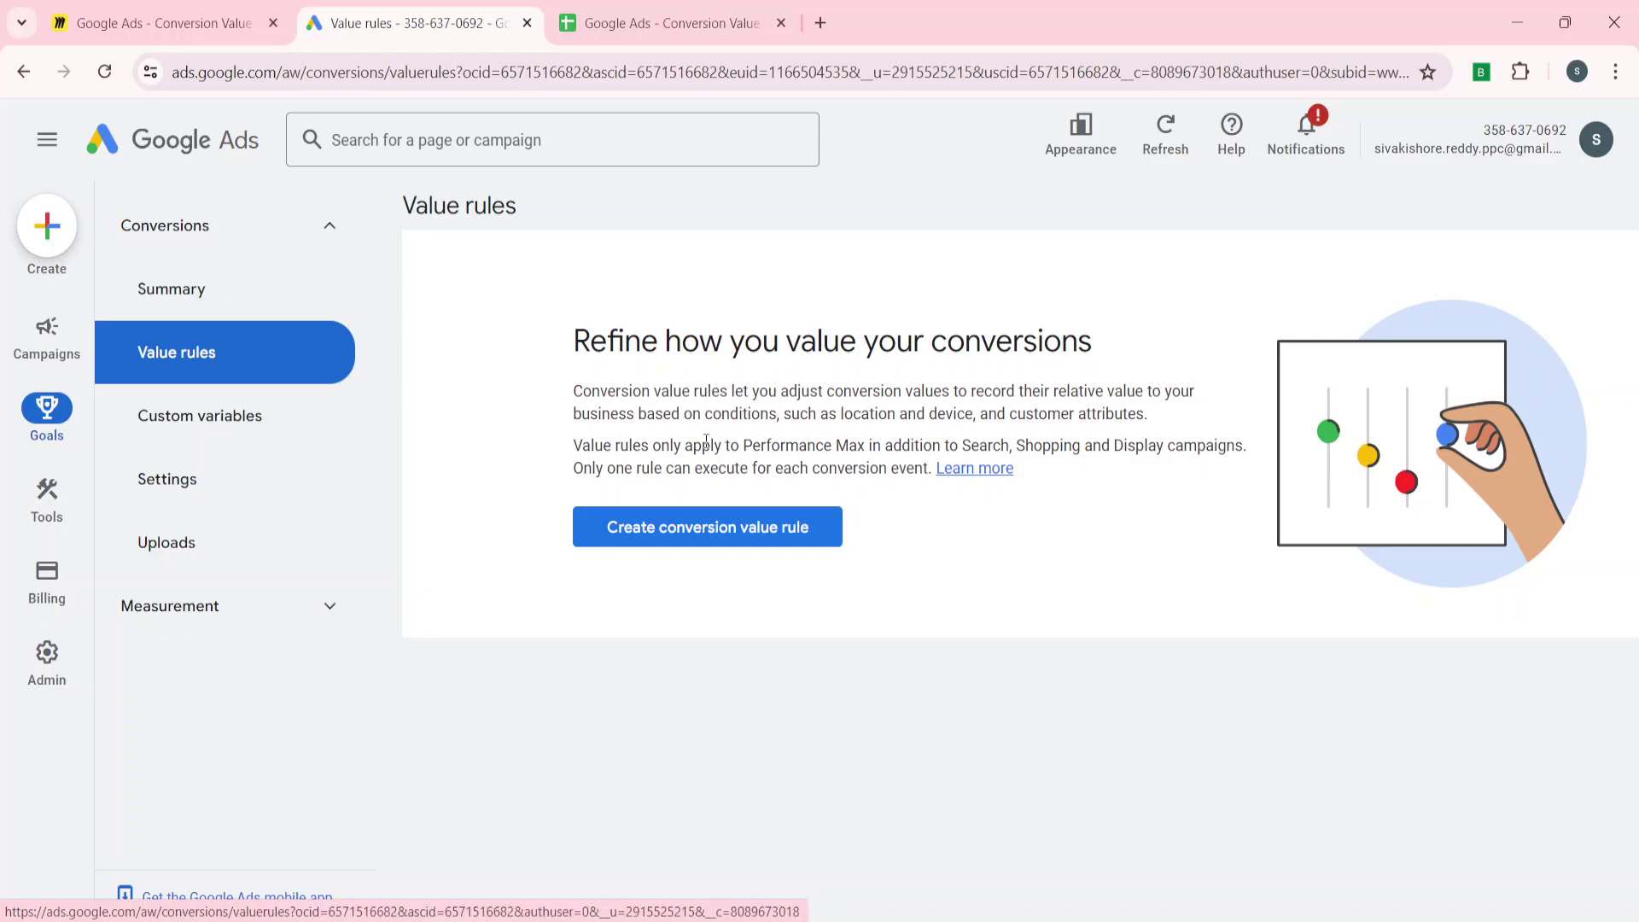
{"action": "left_click", "coordinate": [648, 530]}
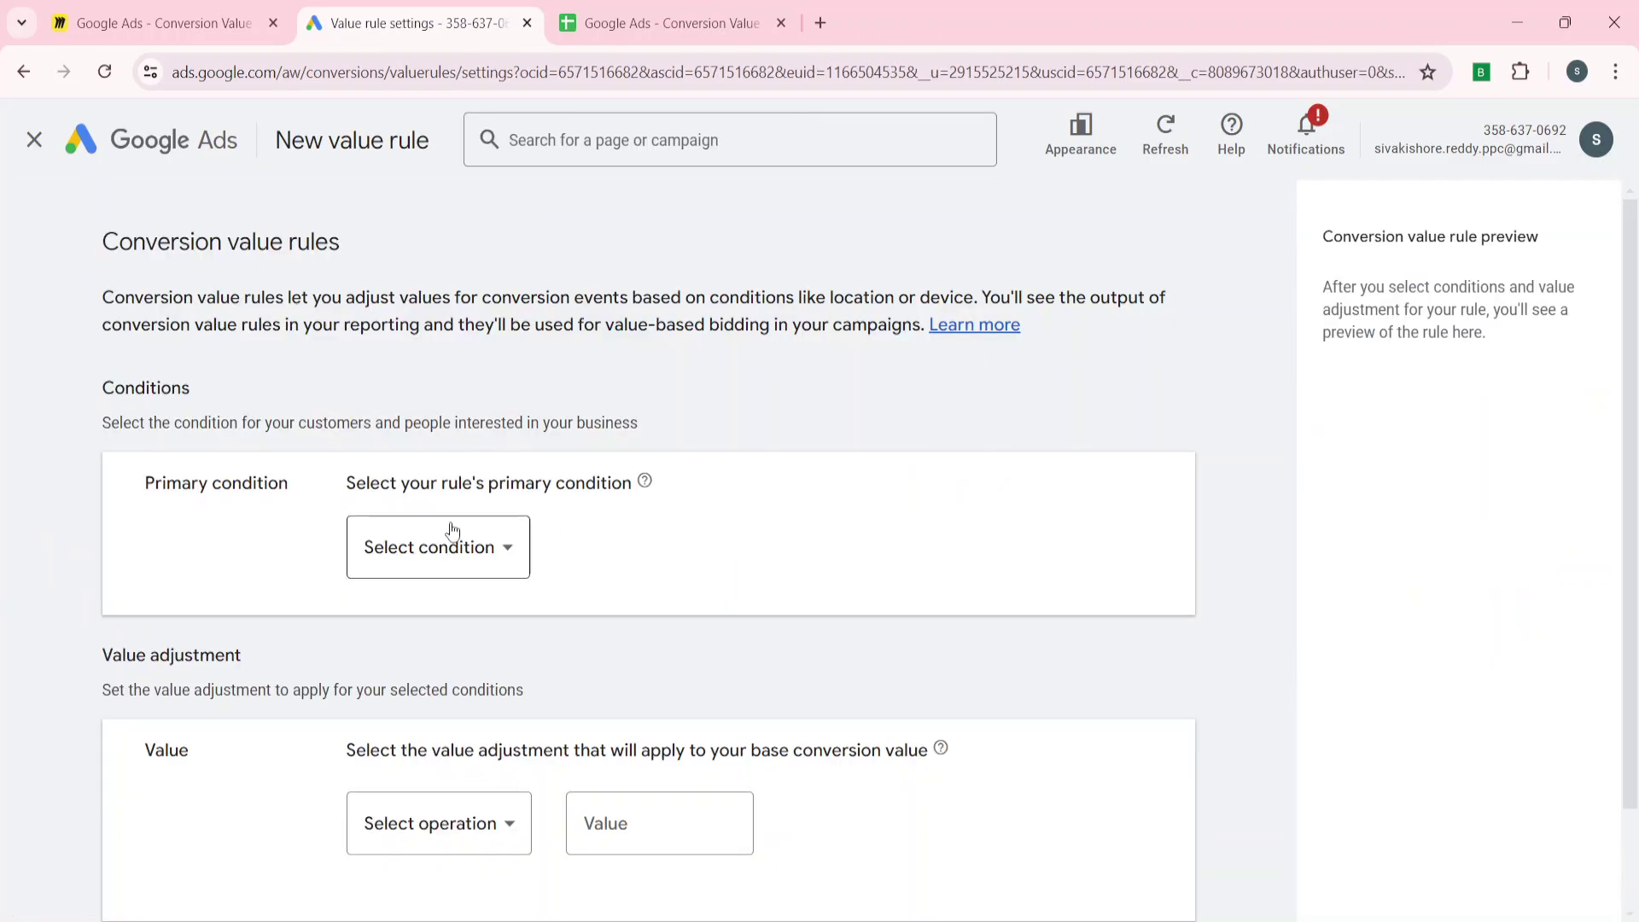
Set the new rule's primary condition to Location, using the option to enter a location.
{"action": "scroll", "coordinate": [239, 572], "scroll_direction": "down", "scroll_amount": 2}
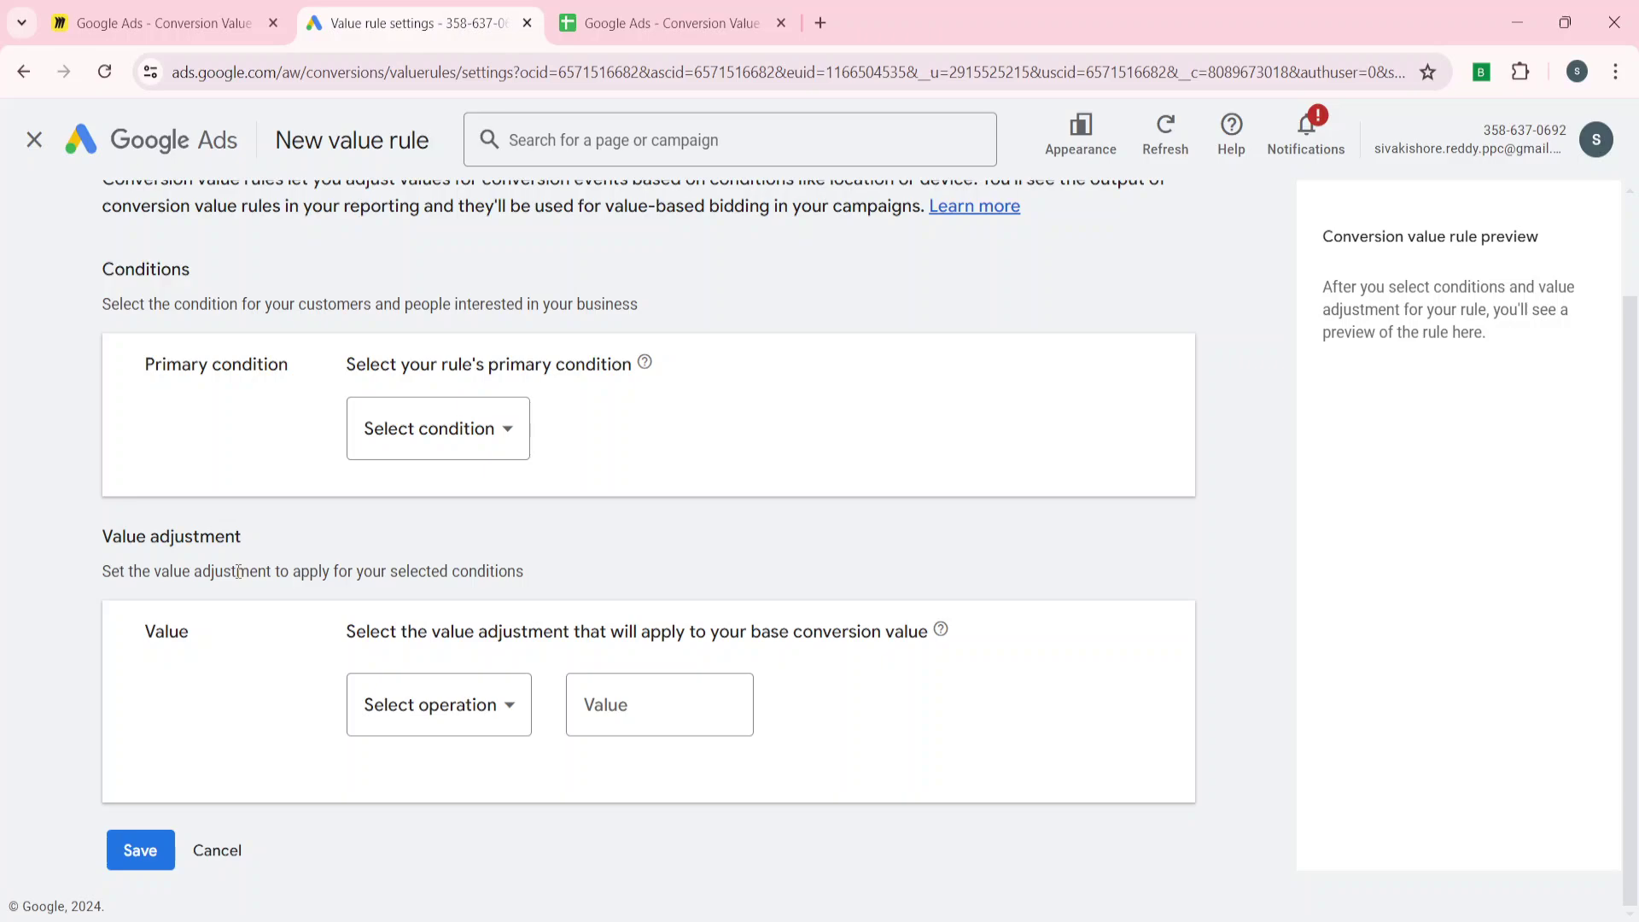
{"action": "scroll", "coordinate": [238, 572], "scroll_direction": "up", "scroll_amount": 1}
{"action": "scroll", "coordinate": [238, 574], "scroll_direction": "down", "scroll_amount": 1}
{"action": "left_click", "coordinate": [443, 450]}
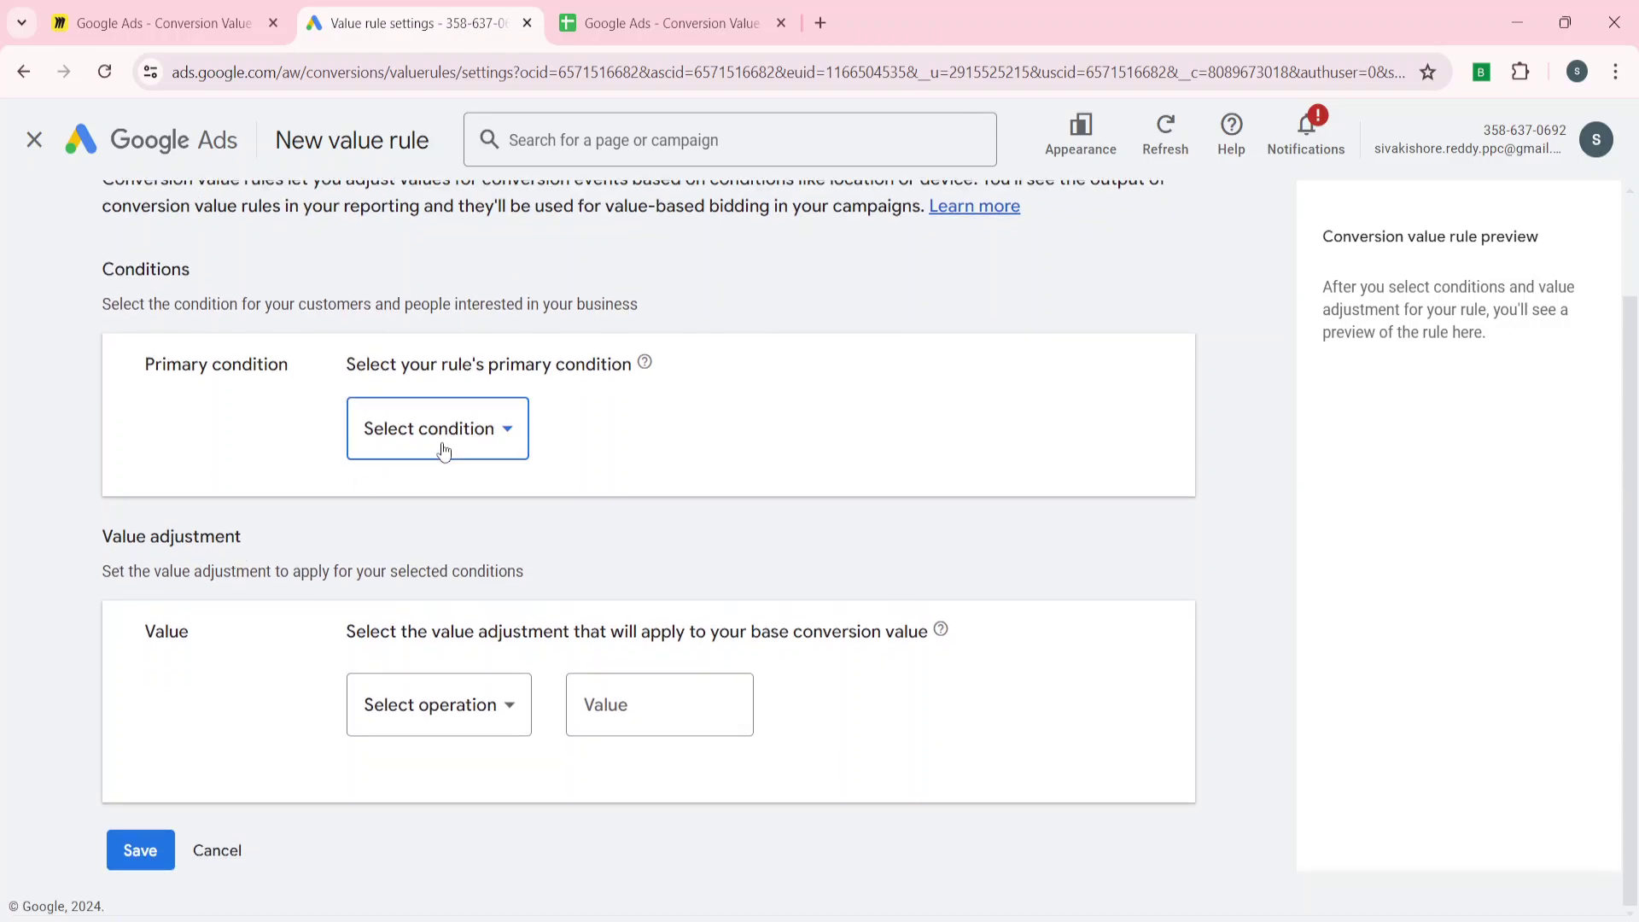
{"action": "left_click", "coordinate": [394, 502]}
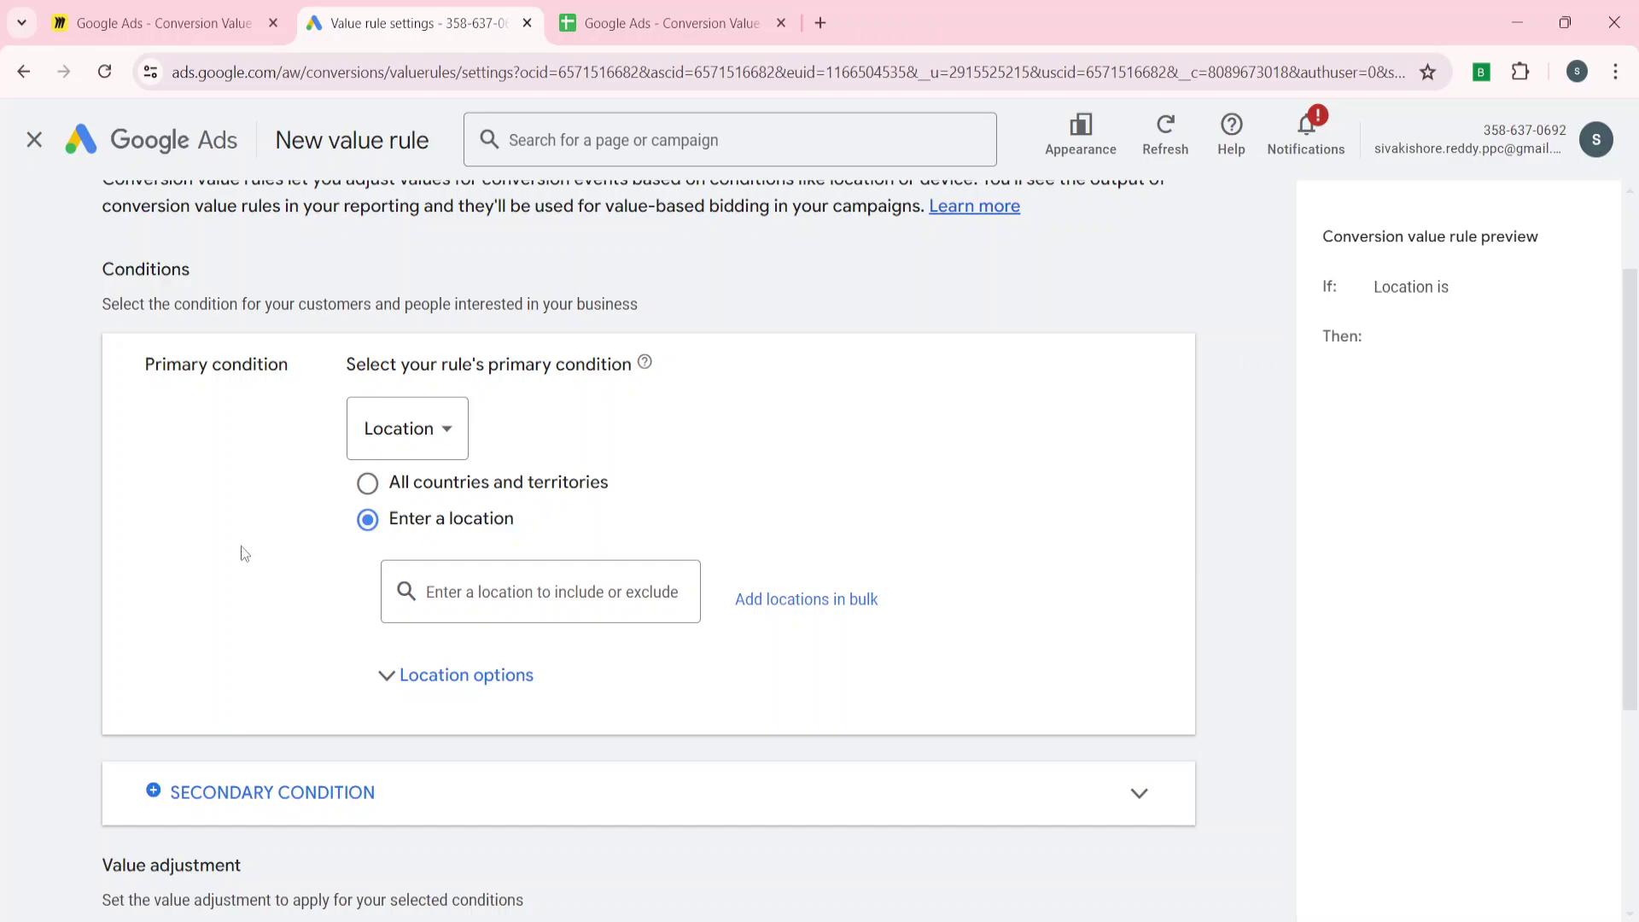
{"action": "scroll", "coordinate": [241, 549], "scroll_direction": "down", "scroll_amount": 1}
Switch to the Conversion Value Rules spreadsheet and copy the four locations in D7:D10.
{"action": "left_click", "coordinate": [664, 38]}
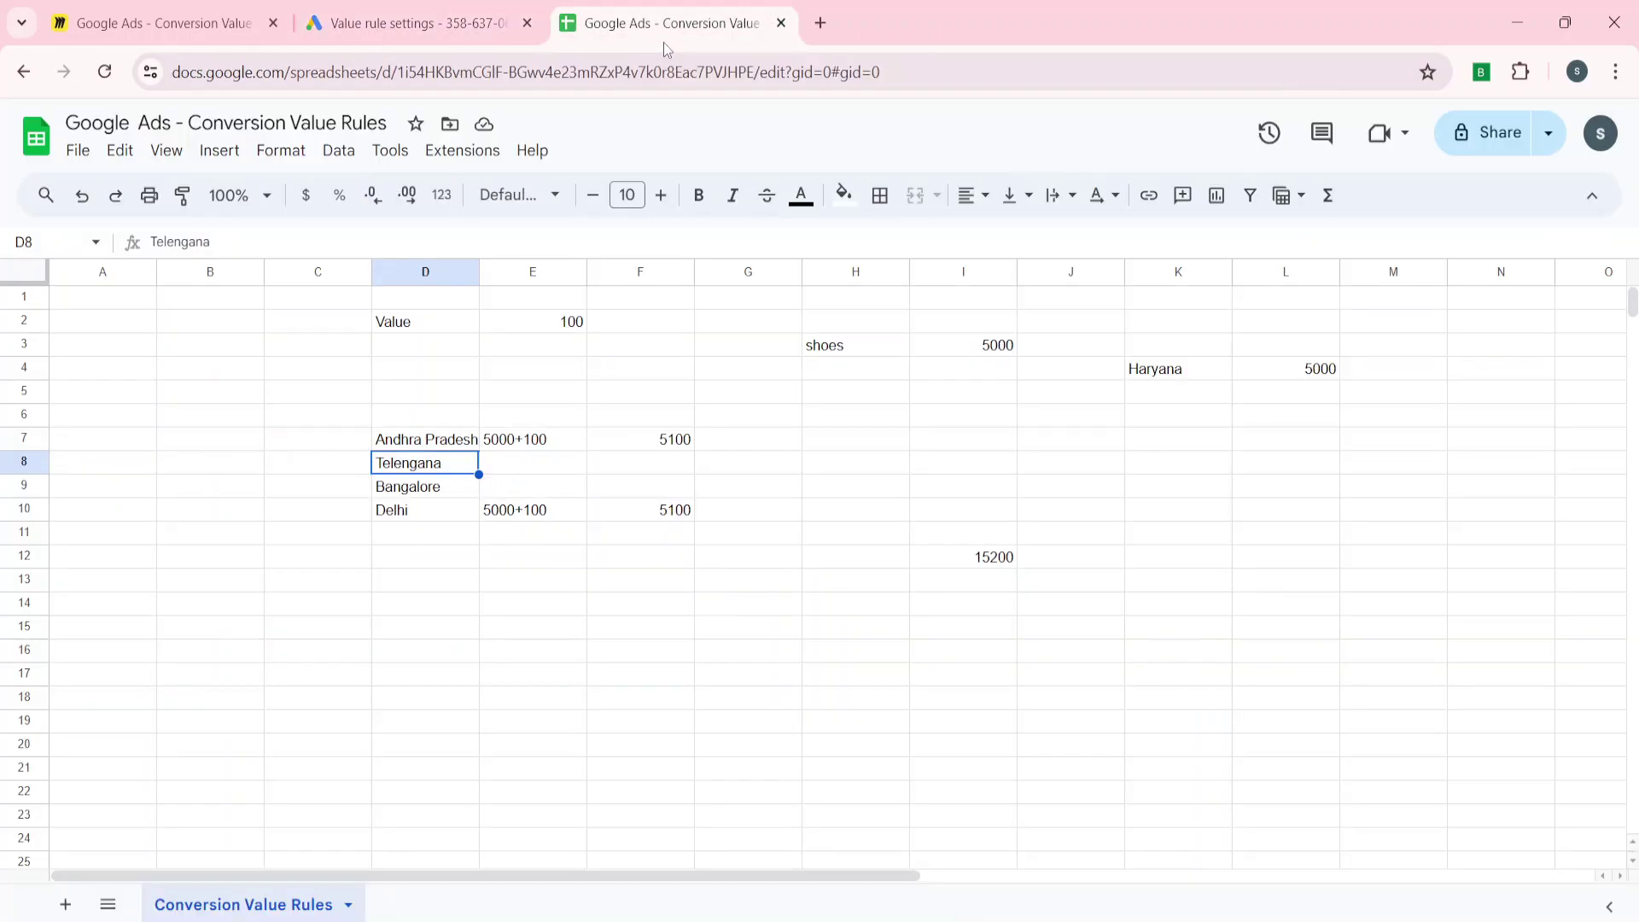
{"action": "left_click", "coordinate": [370, 432]}
{"action": "key", "text": "ctrl+shift+Down"}
{"action": "key", "text": "ctrl+c"}
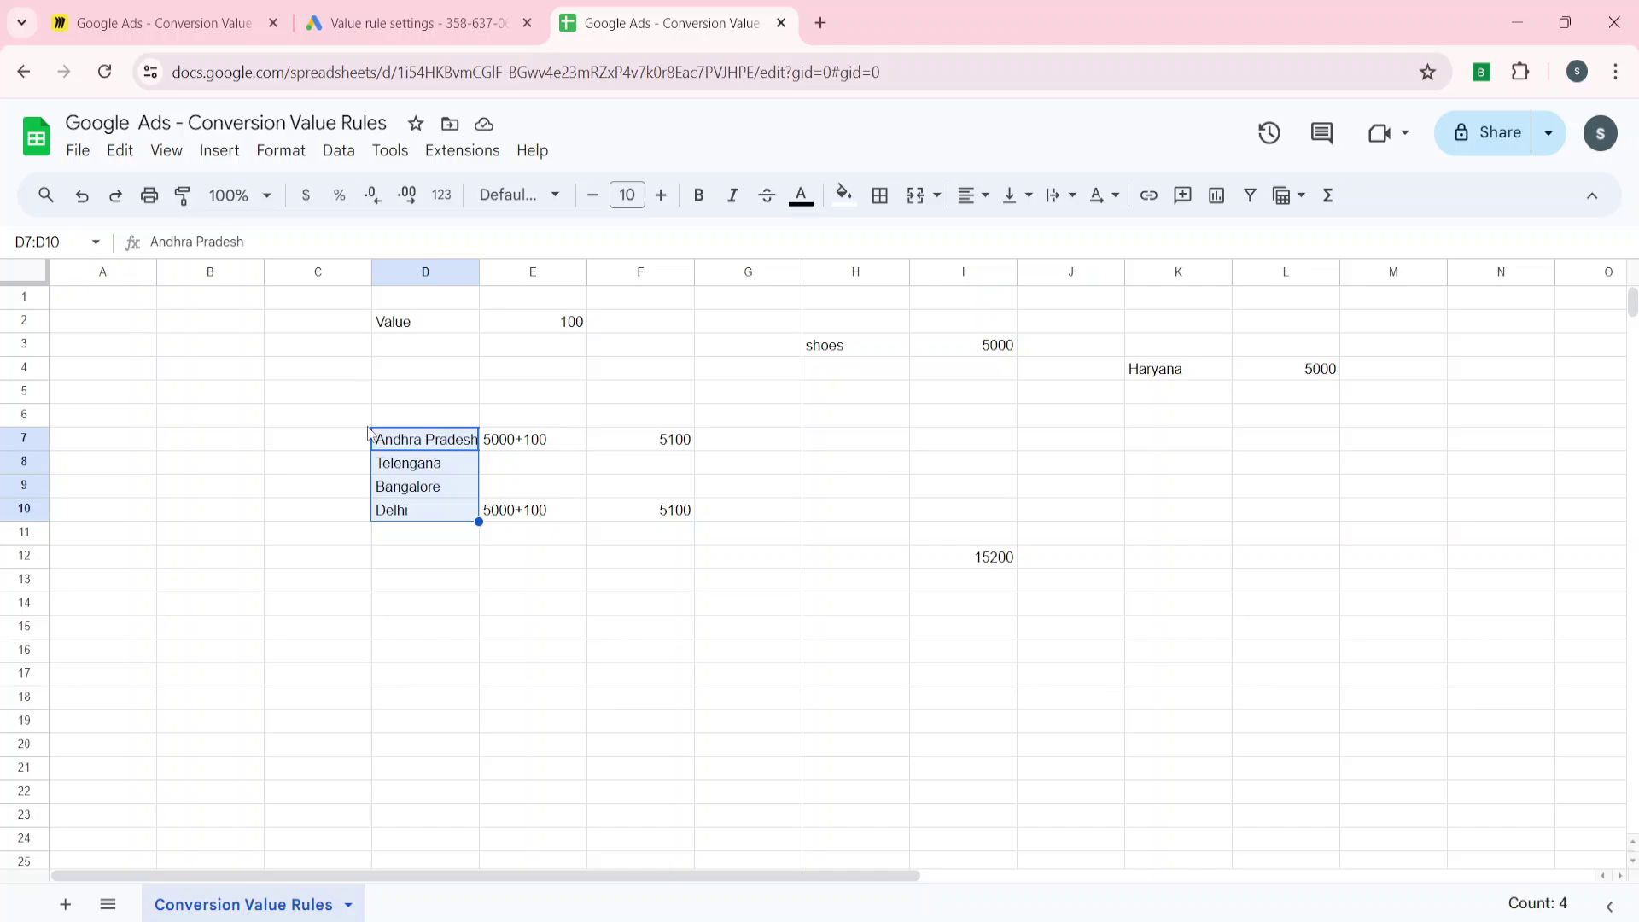
In the new Google Ads value rule, bulk-add Andhra Pradesh, Telangana, Bengaluru and Delhi as targeted locations and save them.
{"action": "left_click", "coordinate": [414, 23]}
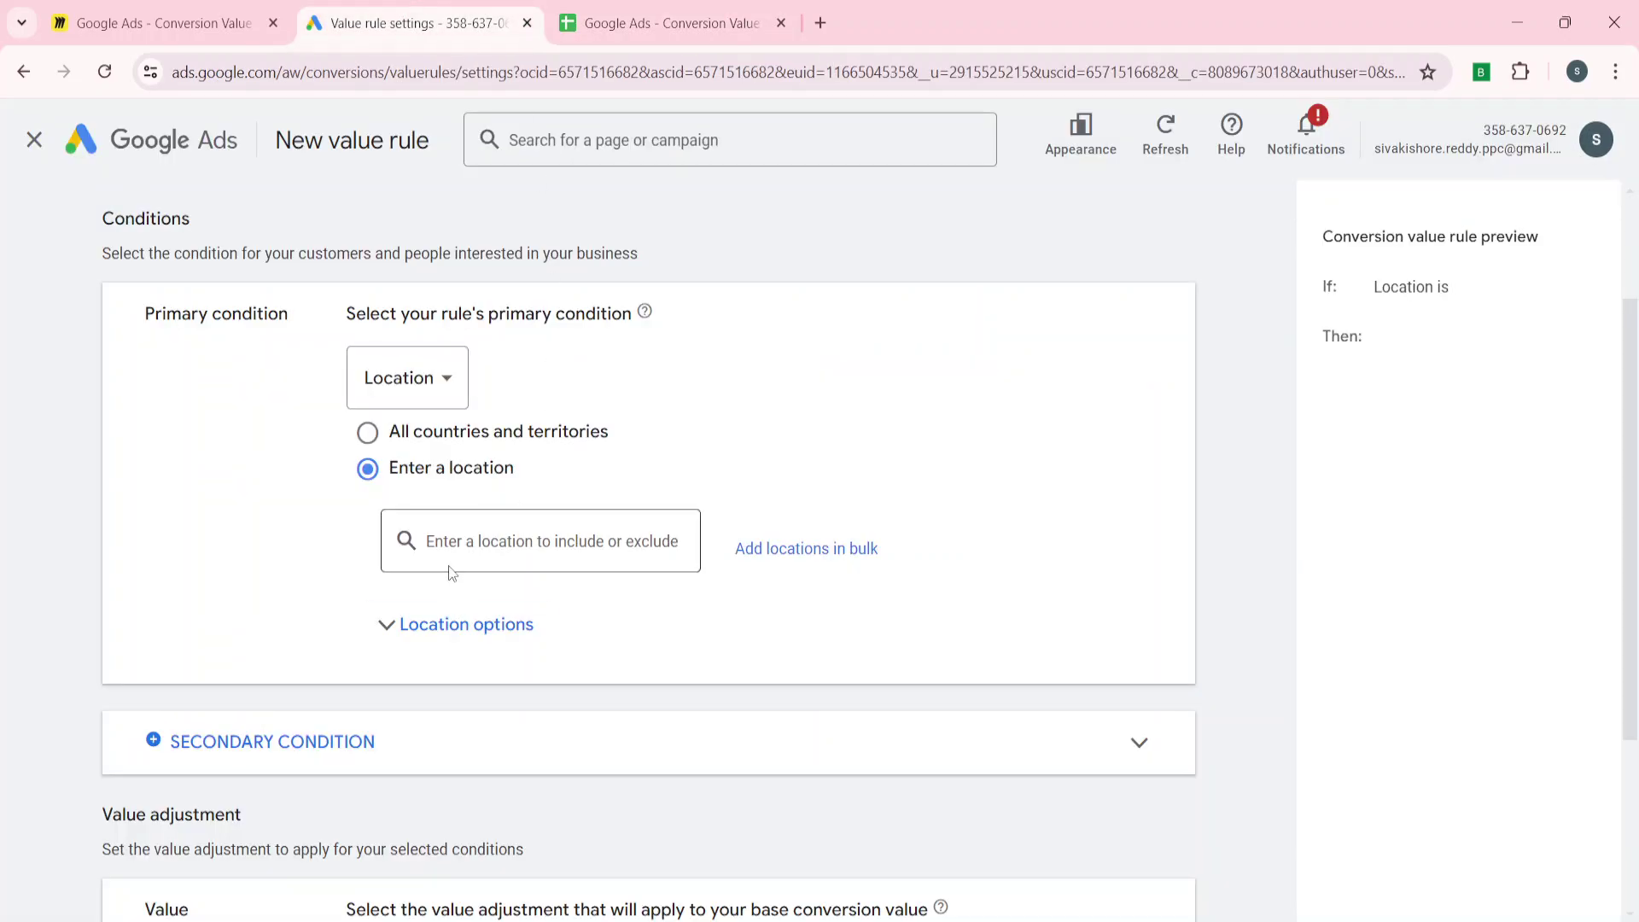
{"action": "left_click", "coordinate": [812, 567]}
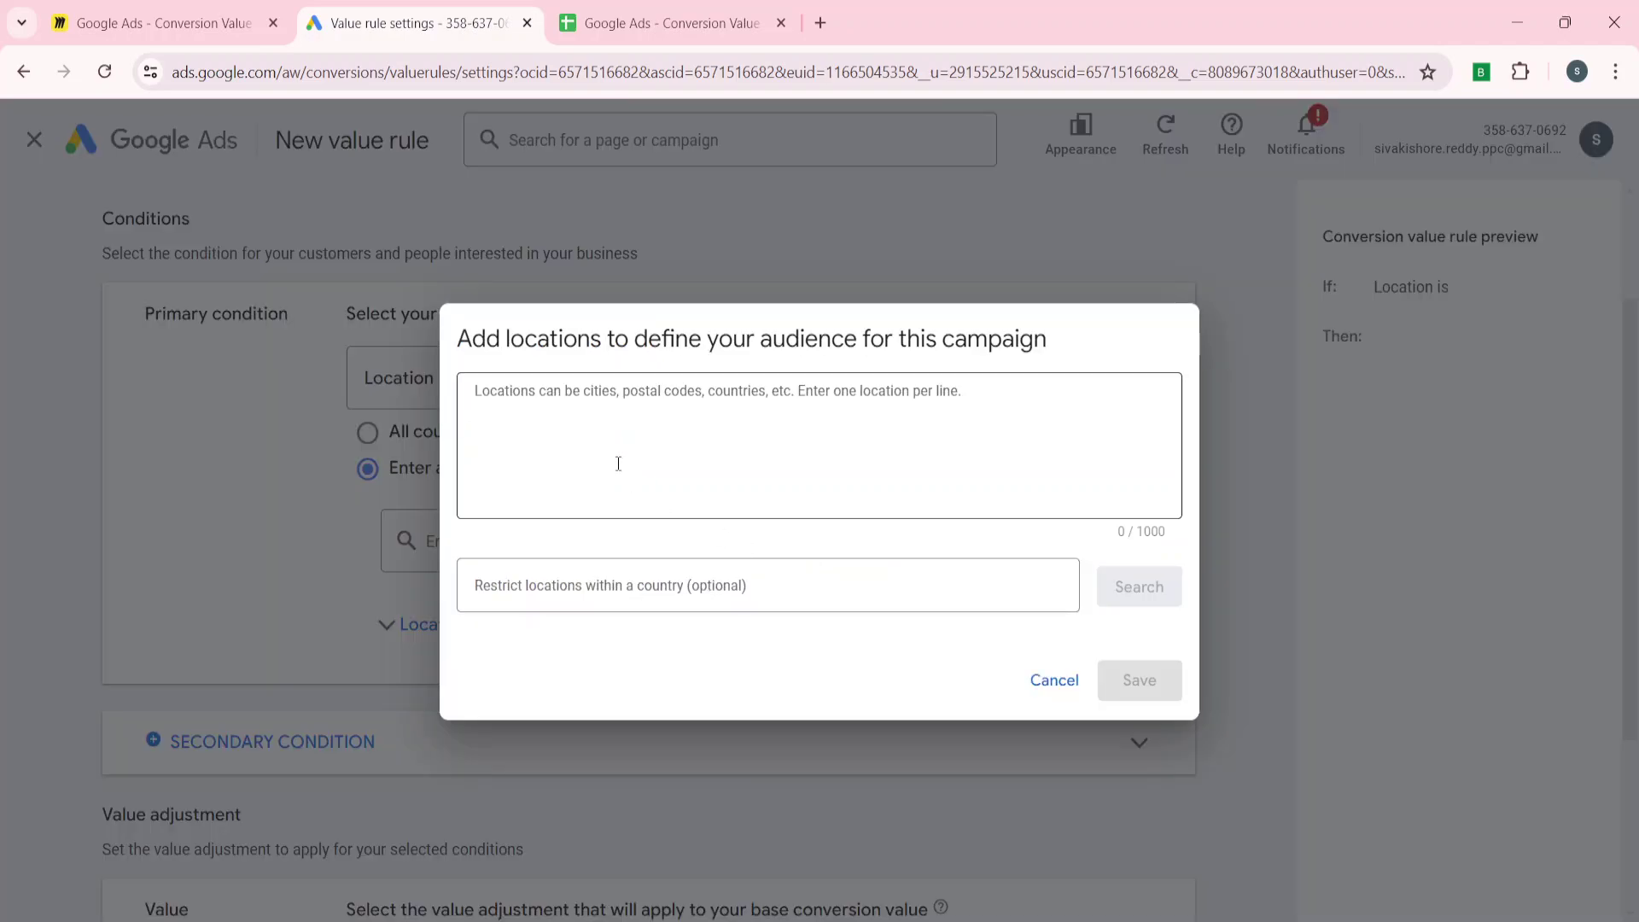
{"action": "key", "text": "ctrl+v"}
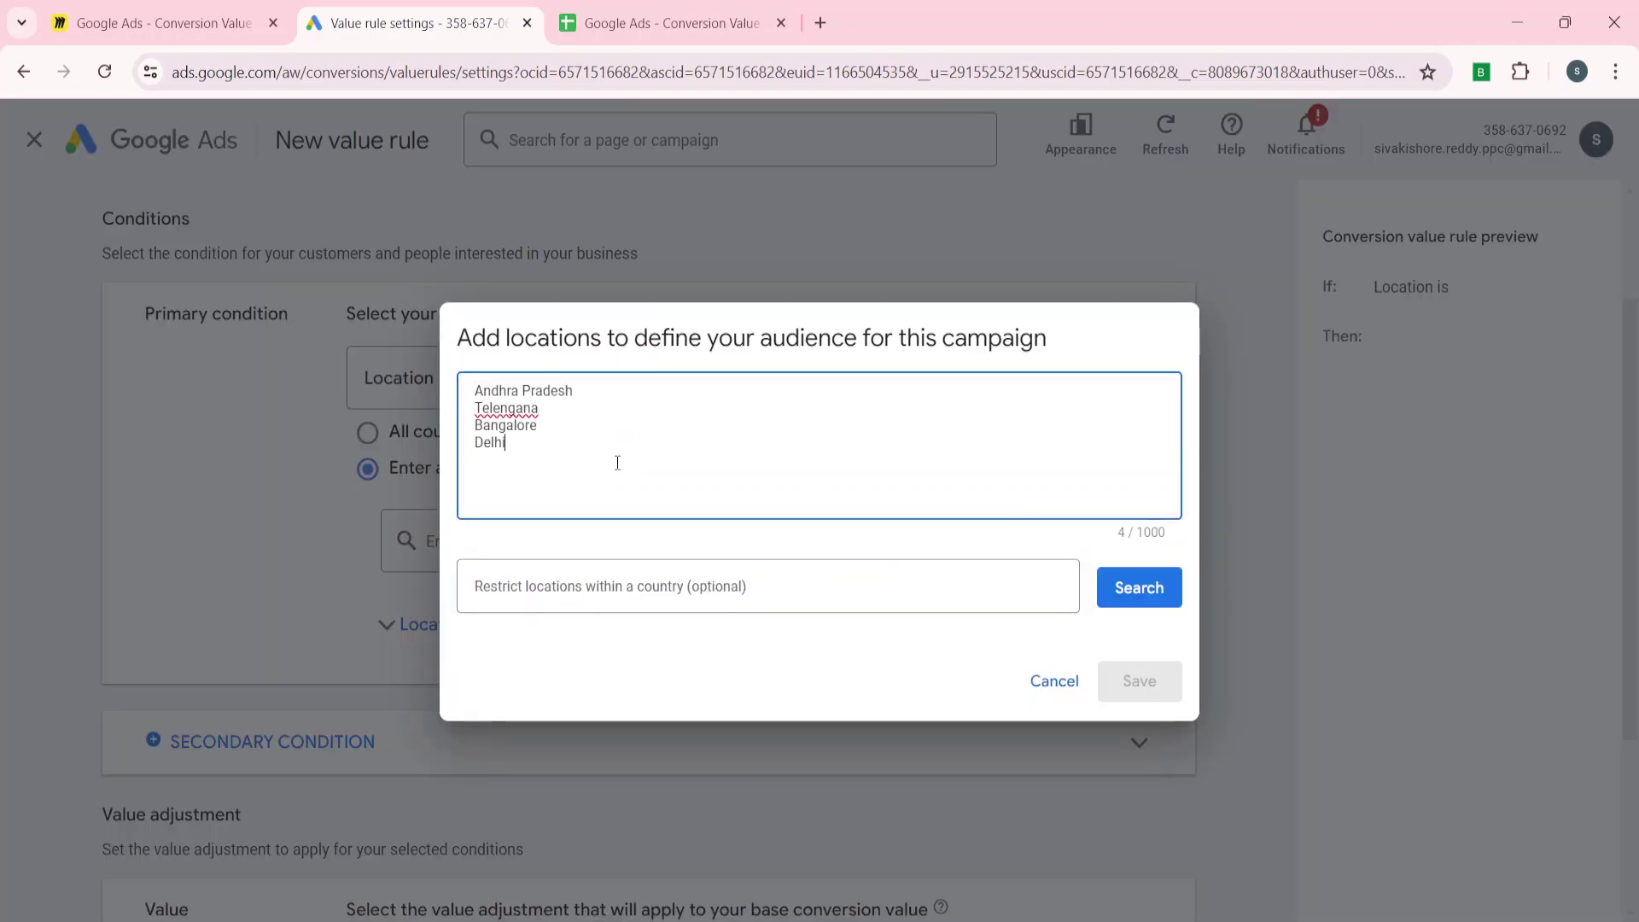
{"action": "left_click", "coordinate": [1150, 603]}
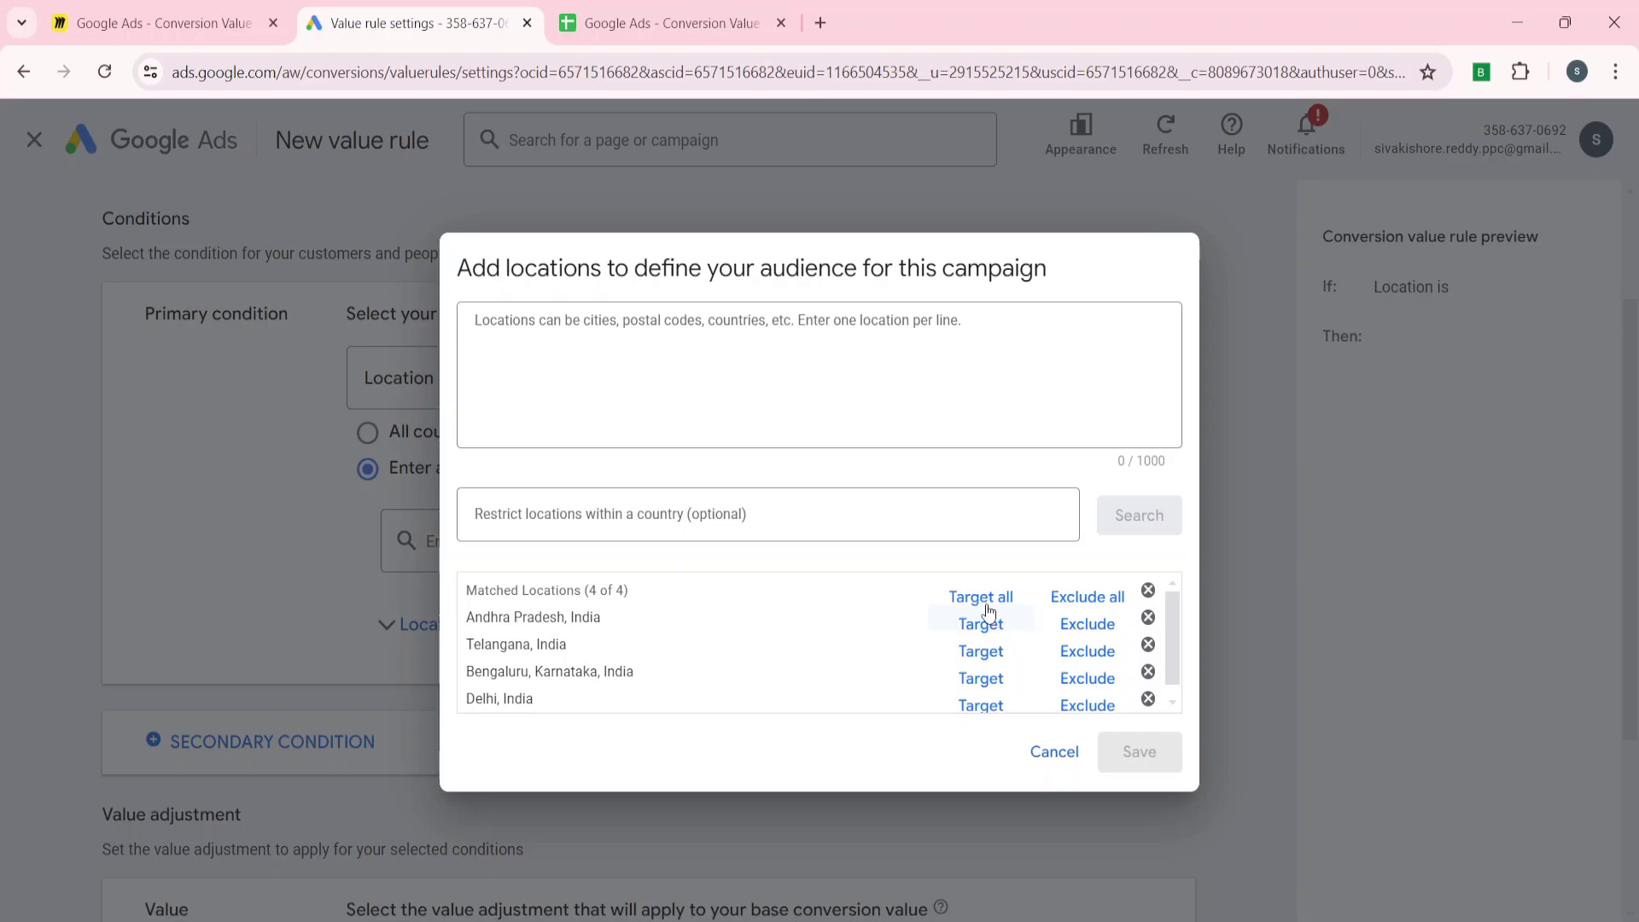
{"action": "left_click", "coordinate": [987, 621]}
{"action": "left_click", "coordinate": [982, 565]}
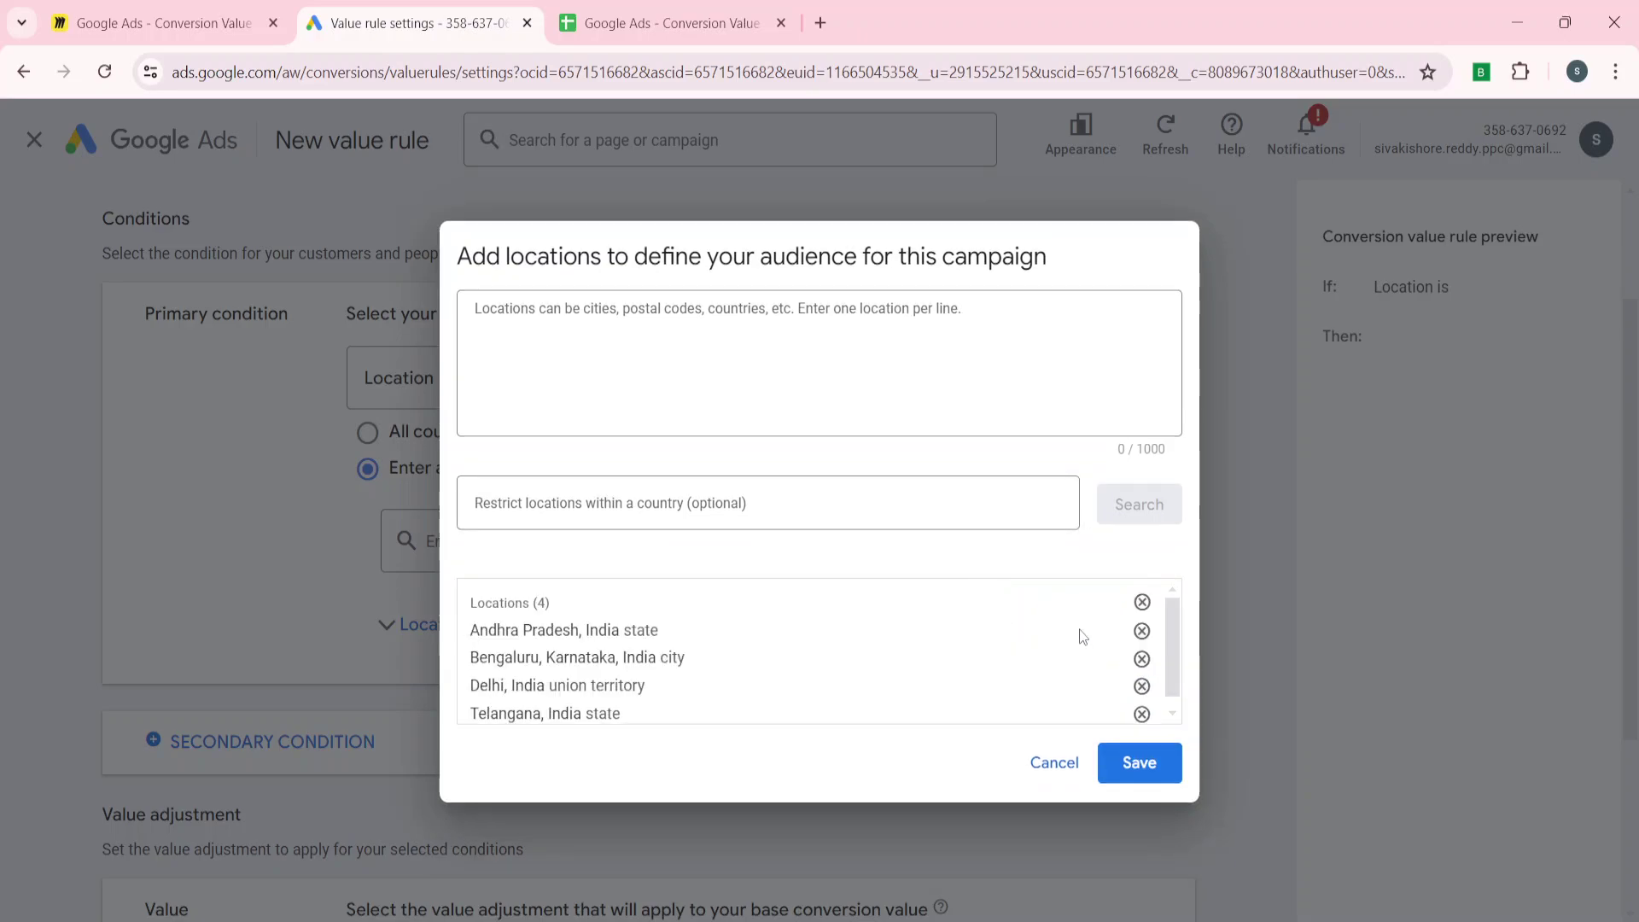
{"action": "left_click", "coordinate": [1136, 781]}
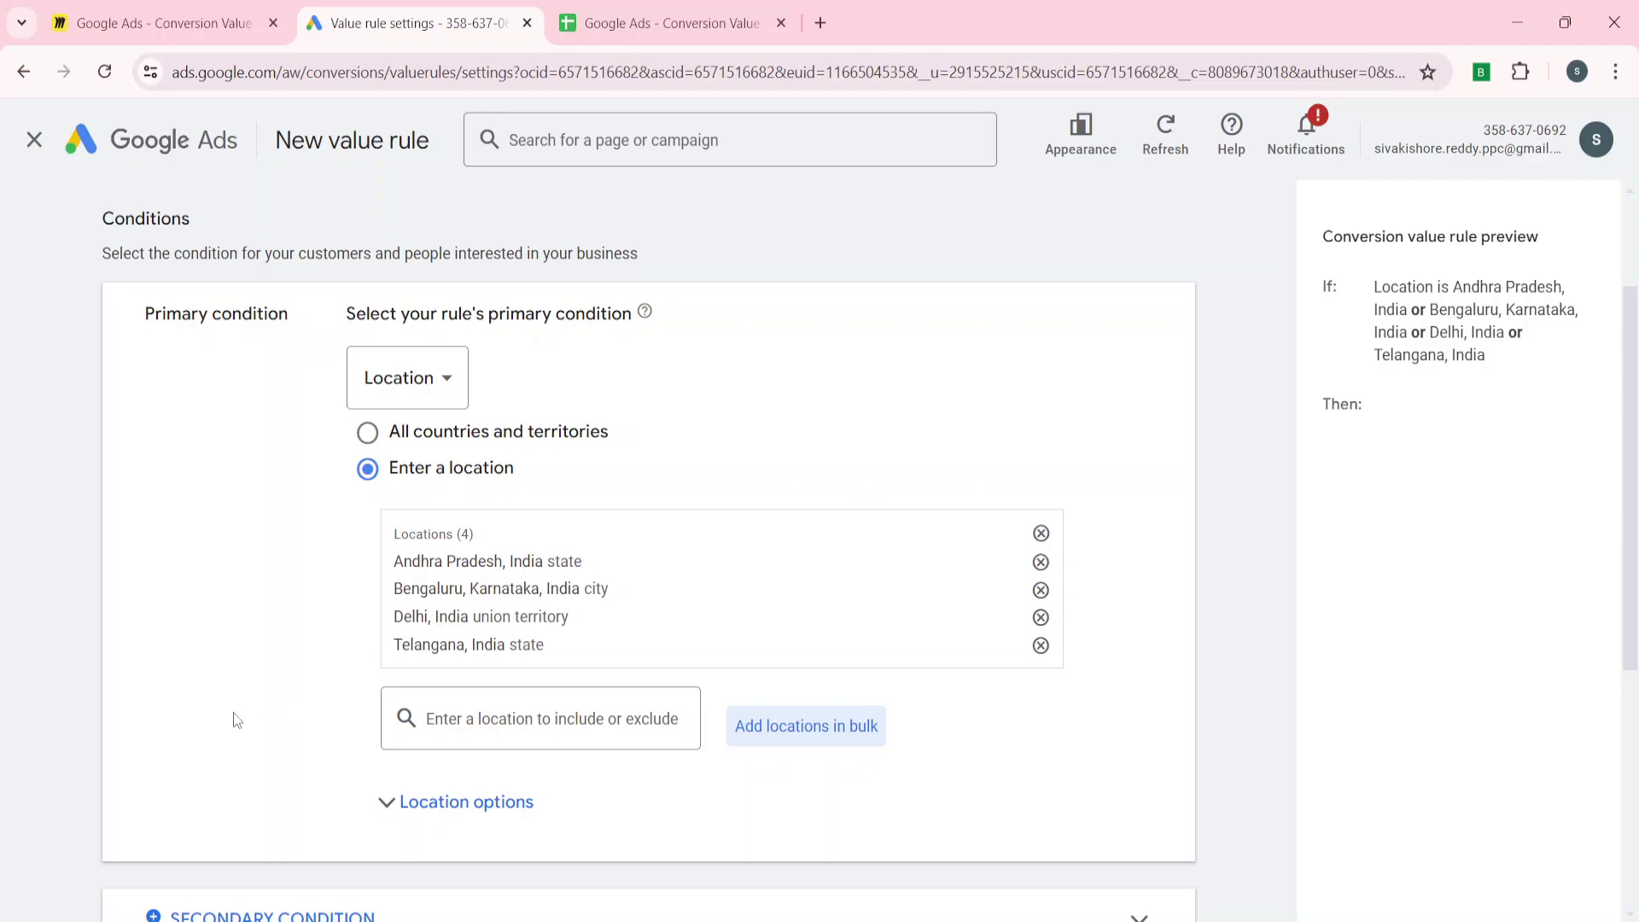
{"action": "scroll", "coordinate": [233, 712], "scroll_direction": "down", "scroll_amount": 2}
{"action": "scroll", "coordinate": [250, 568], "scroll_direction": "up", "scroll_amount": 3}
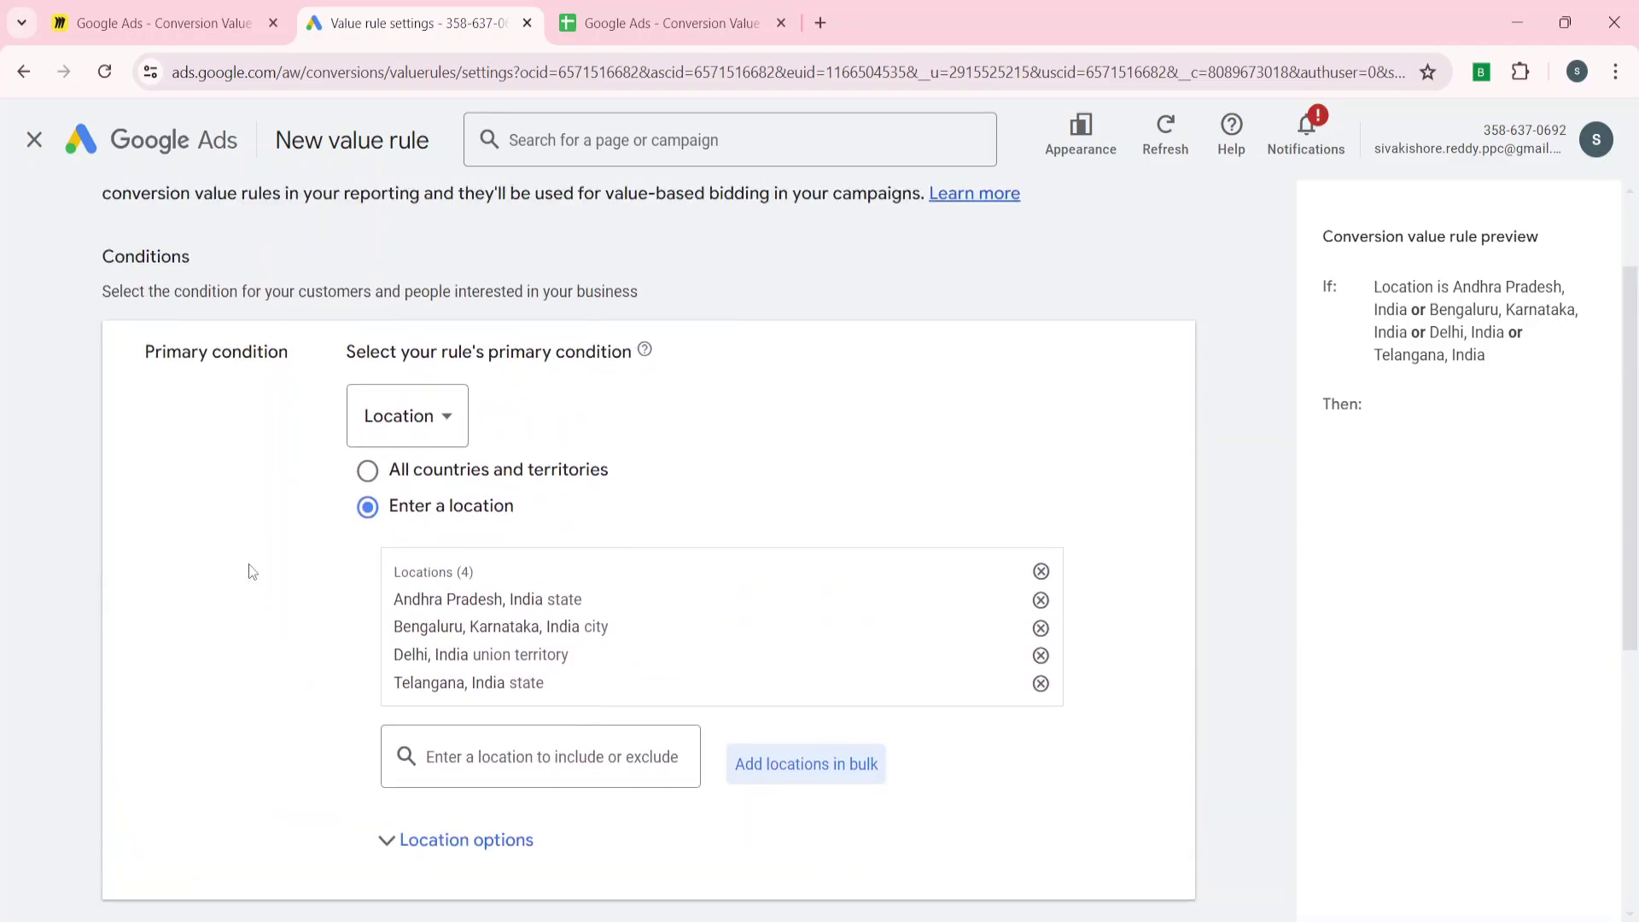
Add a secondary condition to the value rule, set to Device and applying to all devices.
{"action": "scroll", "coordinate": [248, 562], "scroll_direction": "up", "scroll_amount": 1}
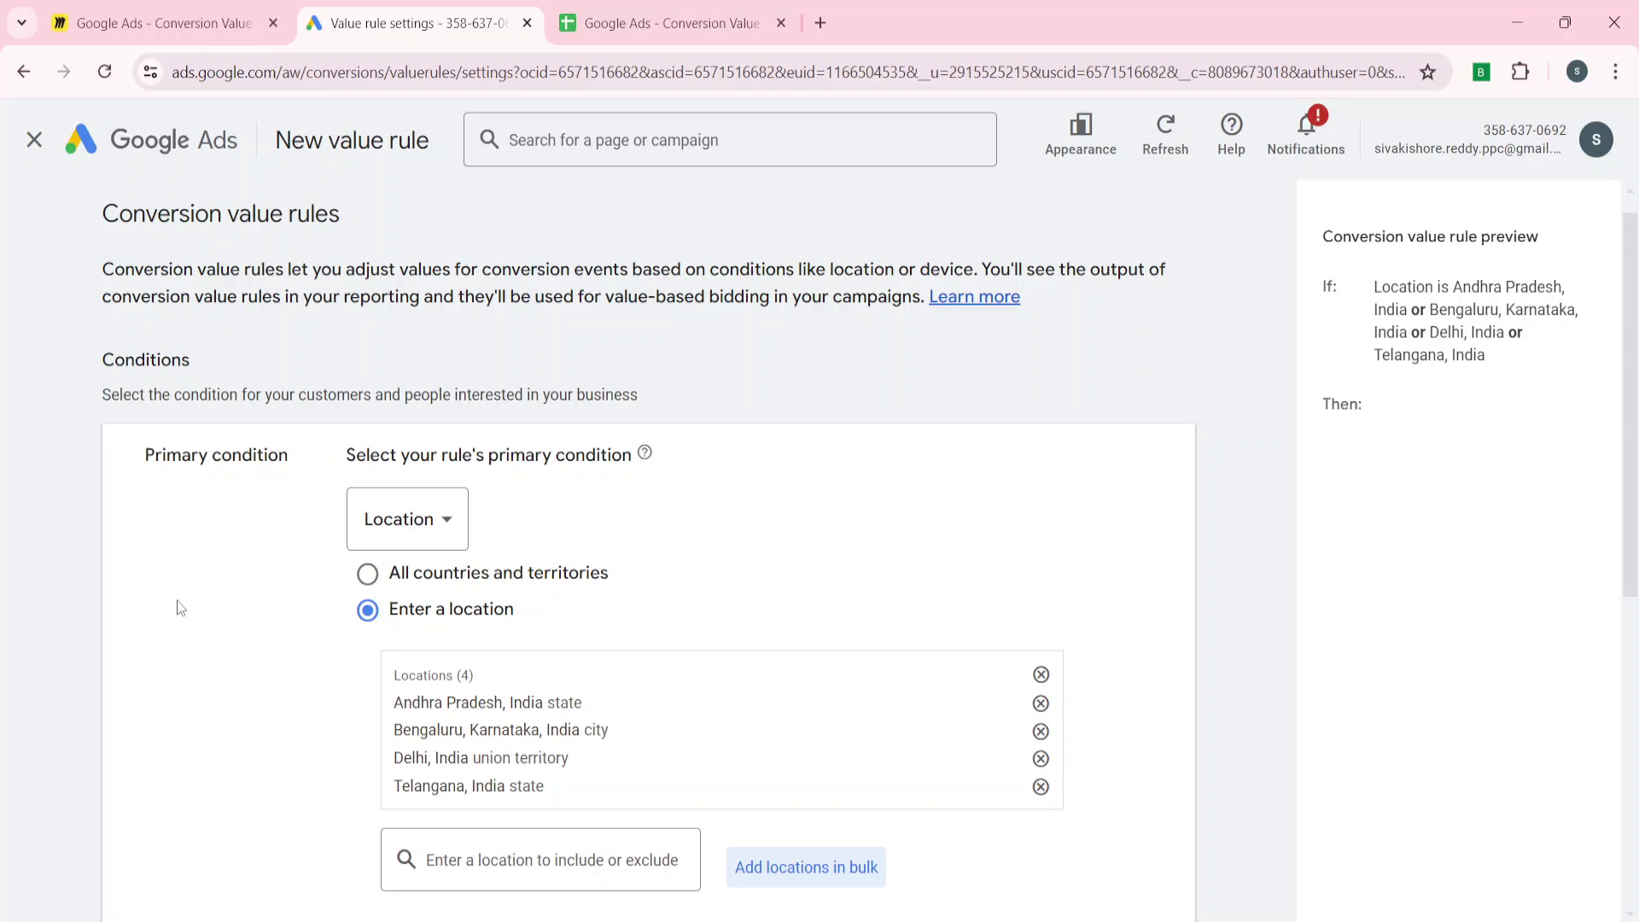
{"action": "scroll", "coordinate": [177, 601], "scroll_direction": "down", "scroll_amount": 3}
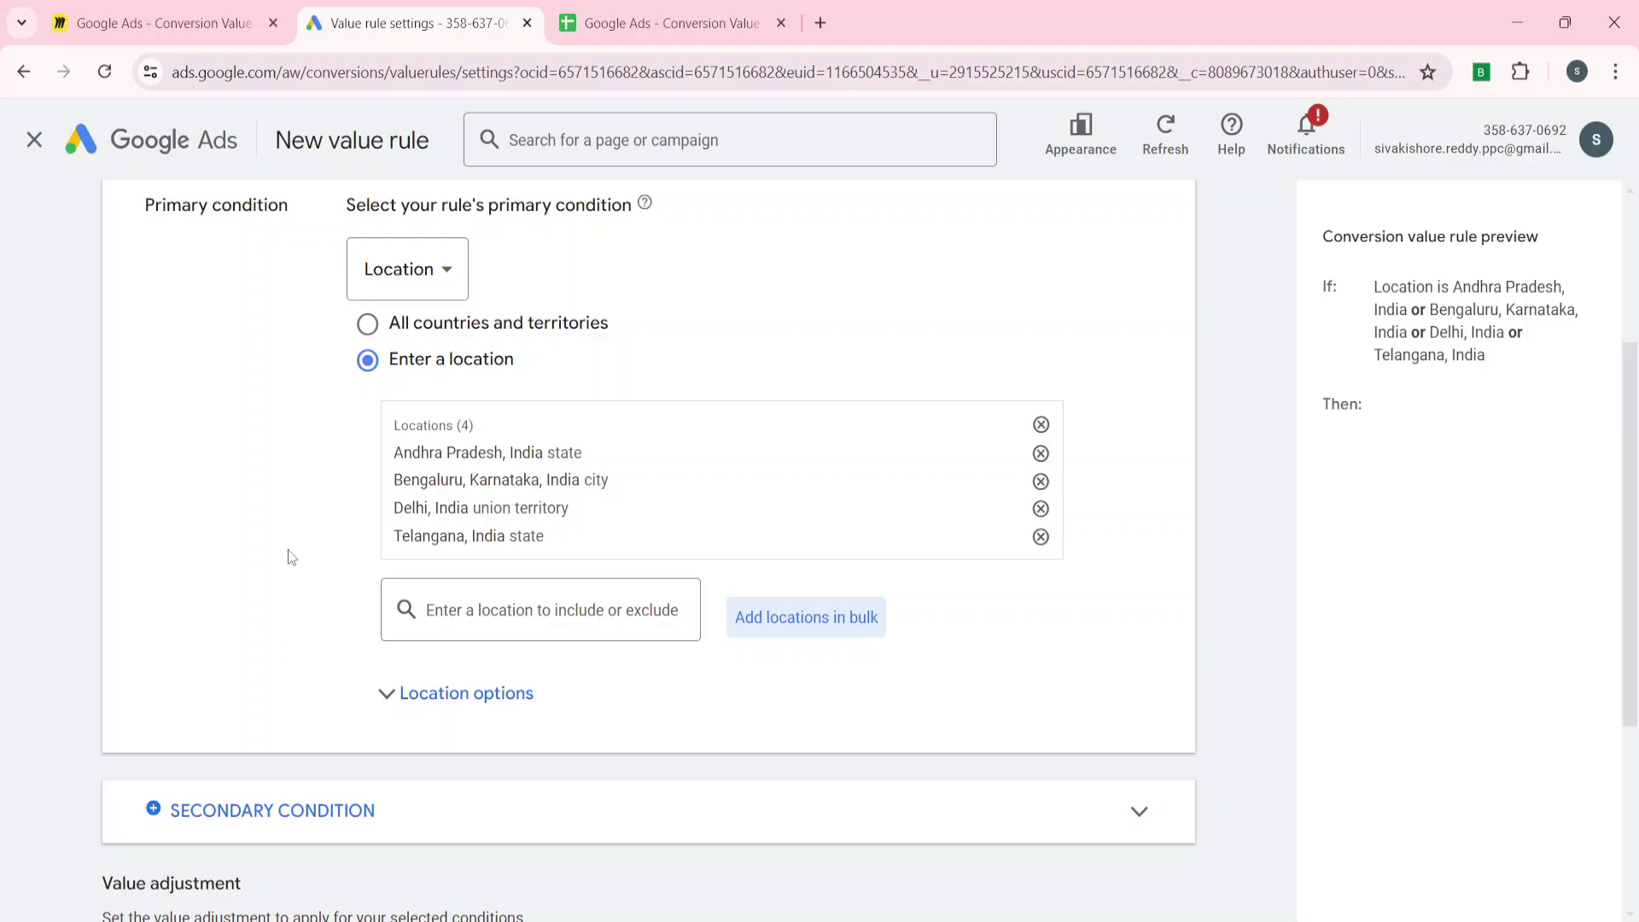
{"action": "scroll", "coordinate": [291, 556], "scroll_direction": "down", "scroll_amount": 3}
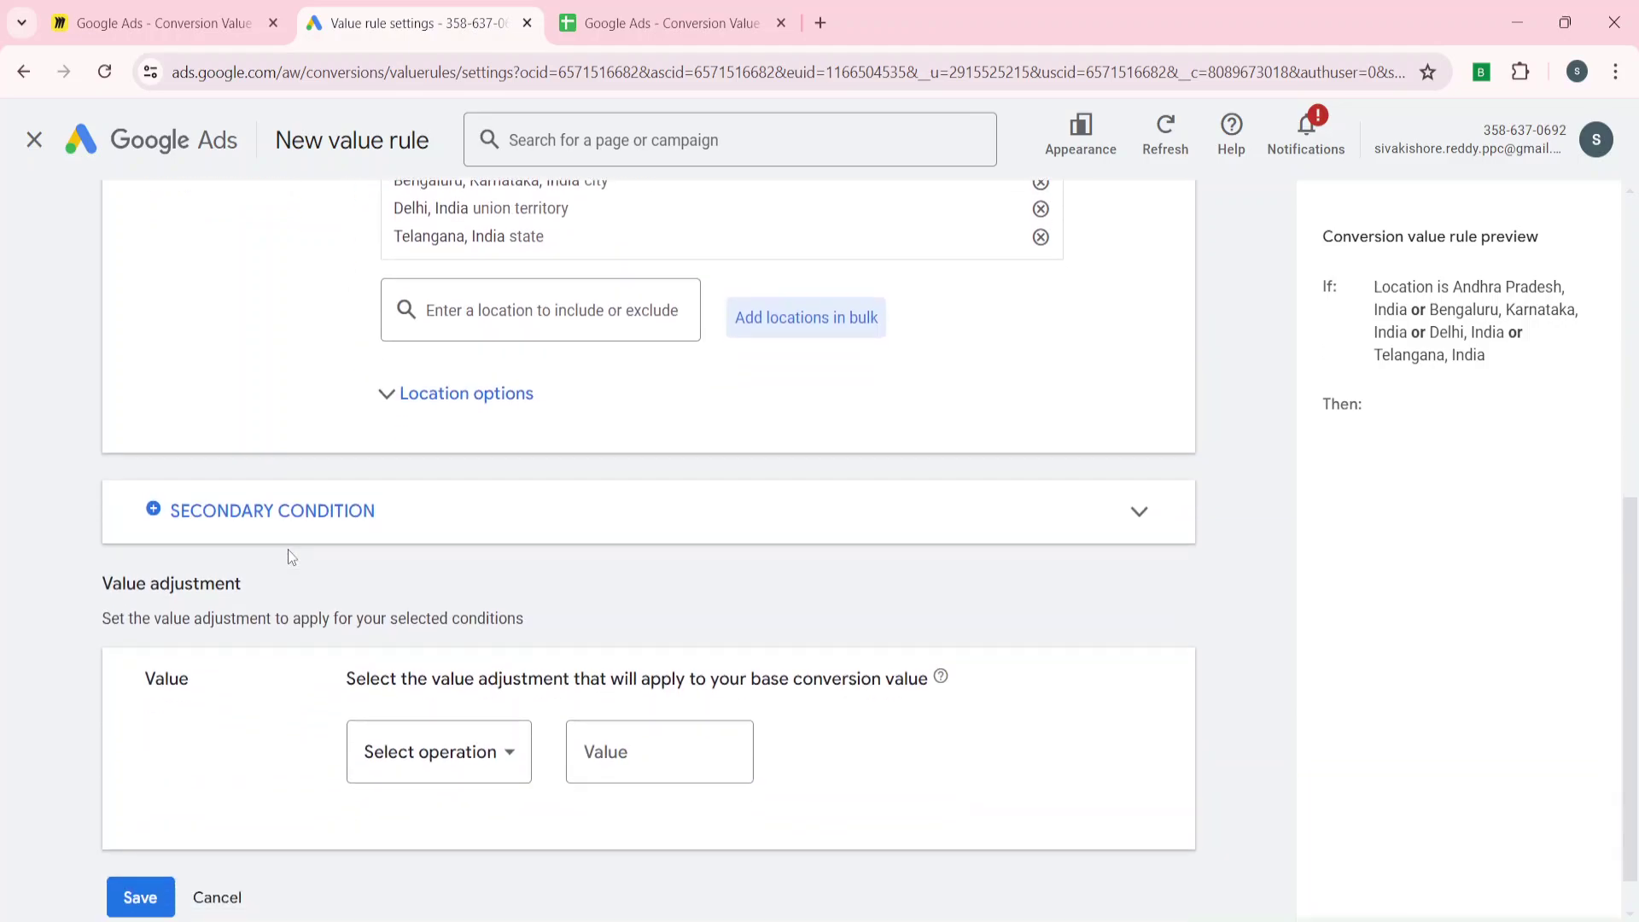
{"action": "left_click", "coordinate": [548, 509]}
{"action": "scroll", "coordinate": [185, 572], "scroll_direction": "down", "scroll_amount": 2}
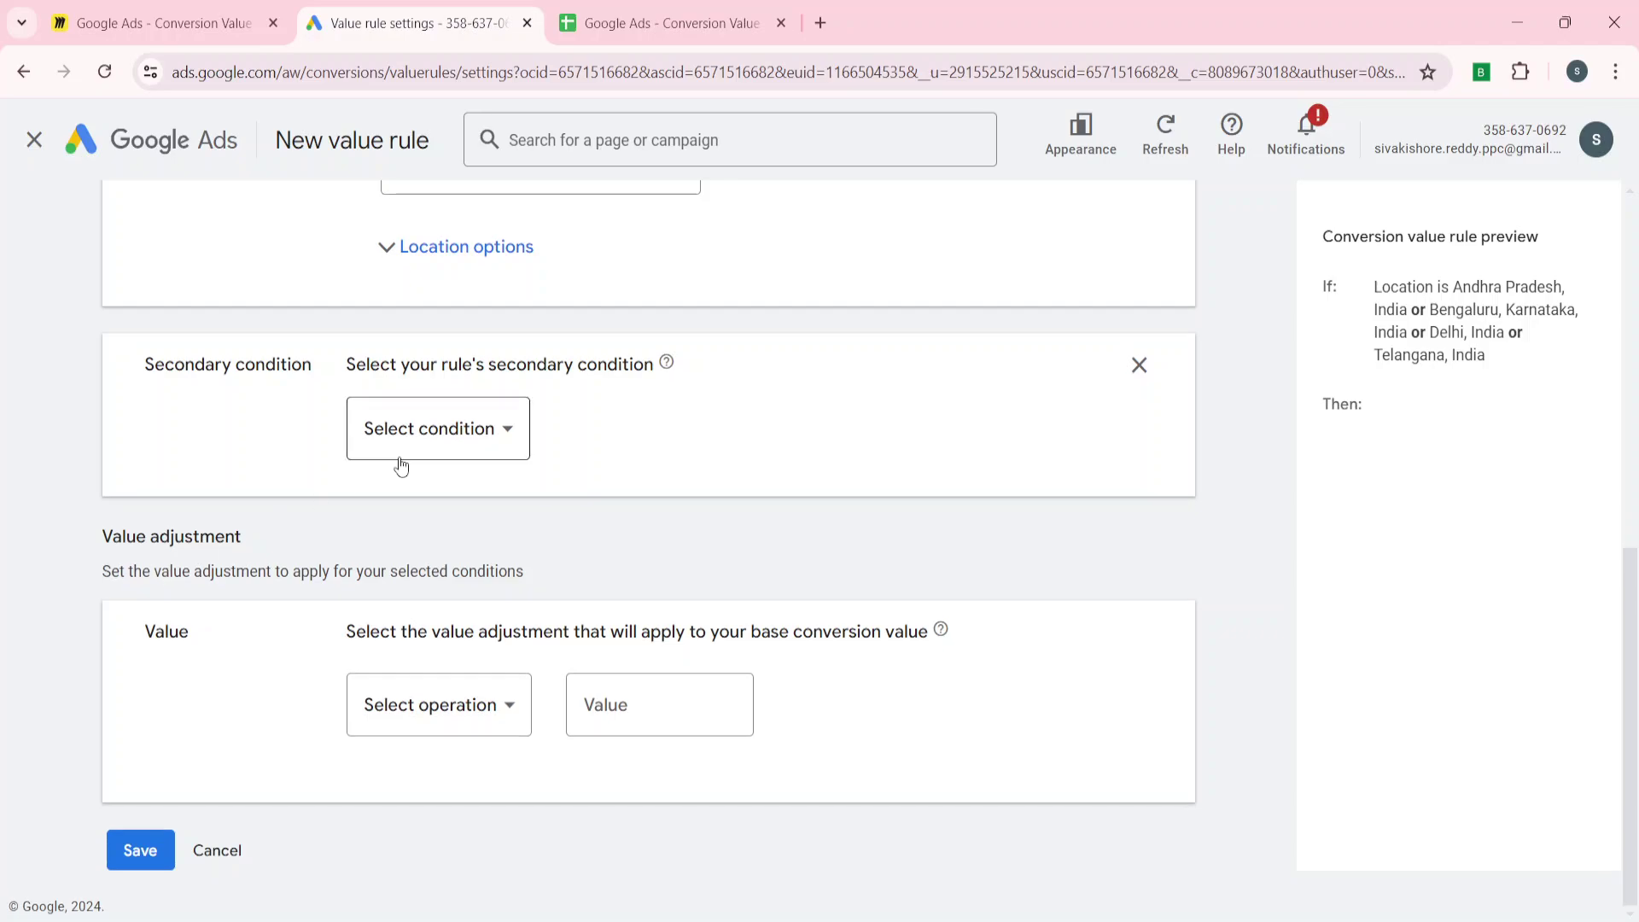
{"action": "left_click", "coordinate": [437, 452]}
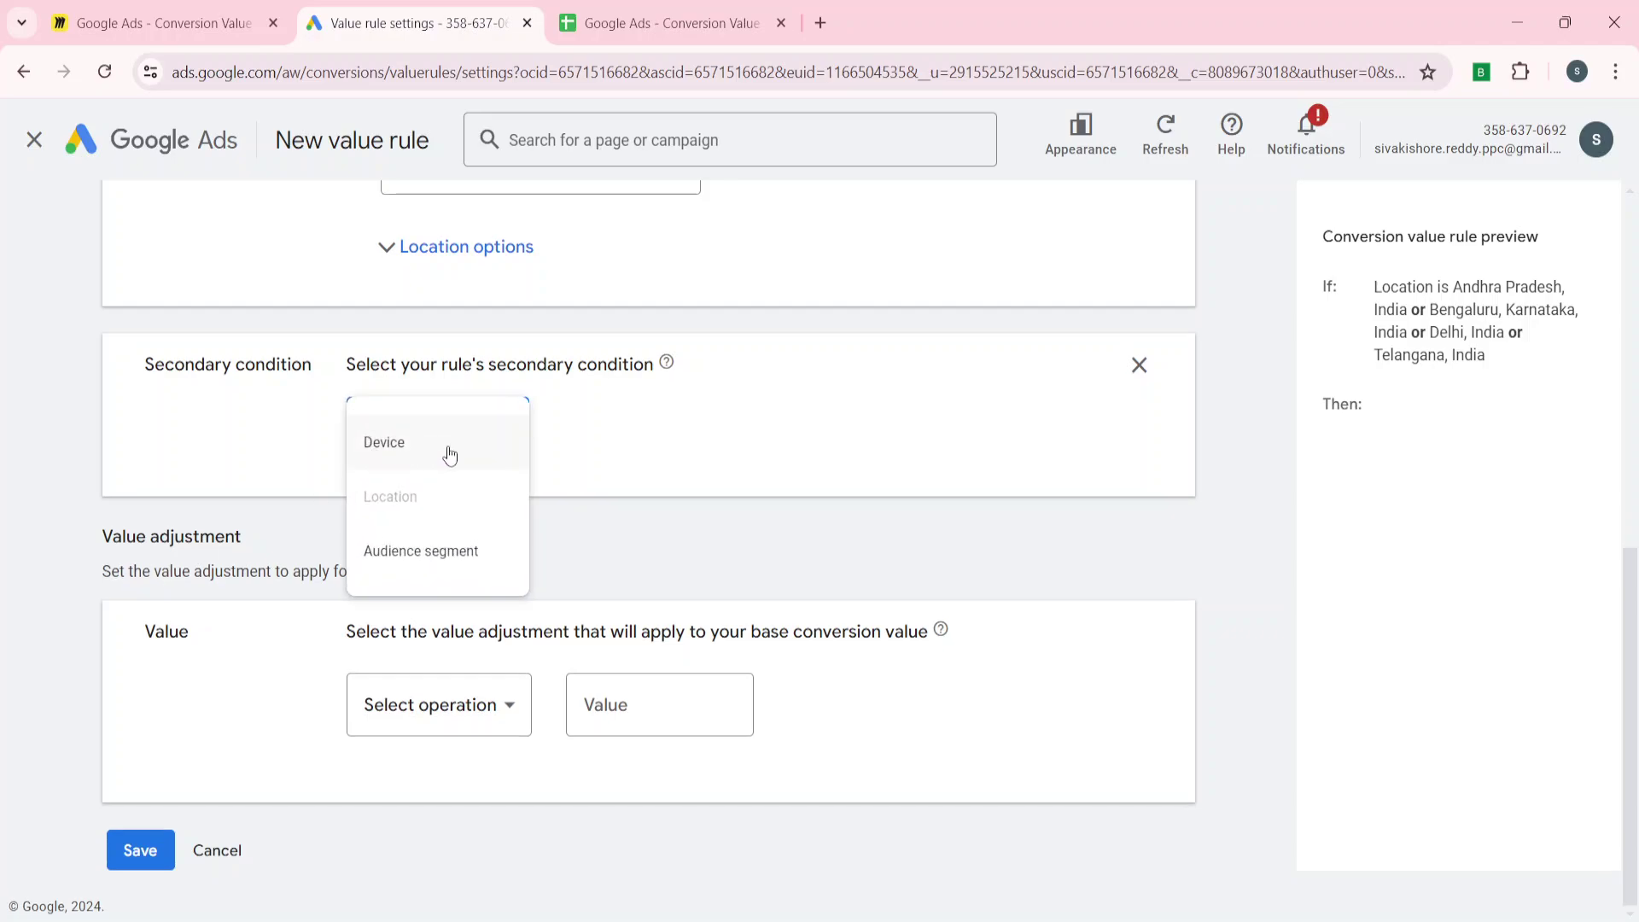
{"action": "left_click", "coordinate": [442, 452]}
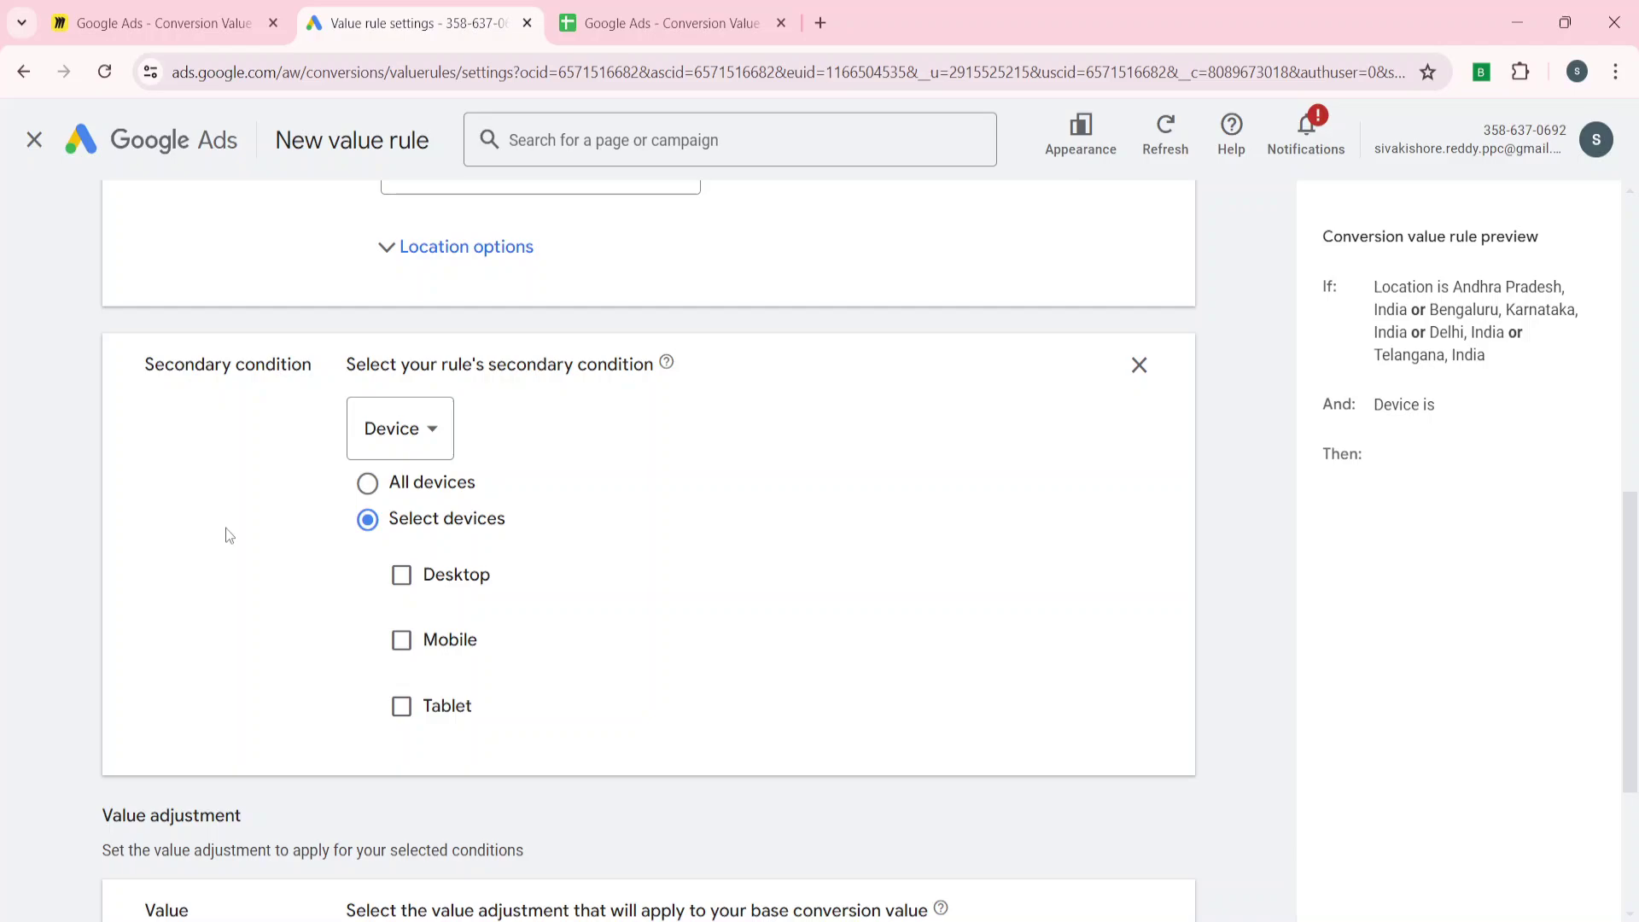
{"action": "scroll", "coordinate": [196, 531], "scroll_direction": "down", "scroll_amount": 2}
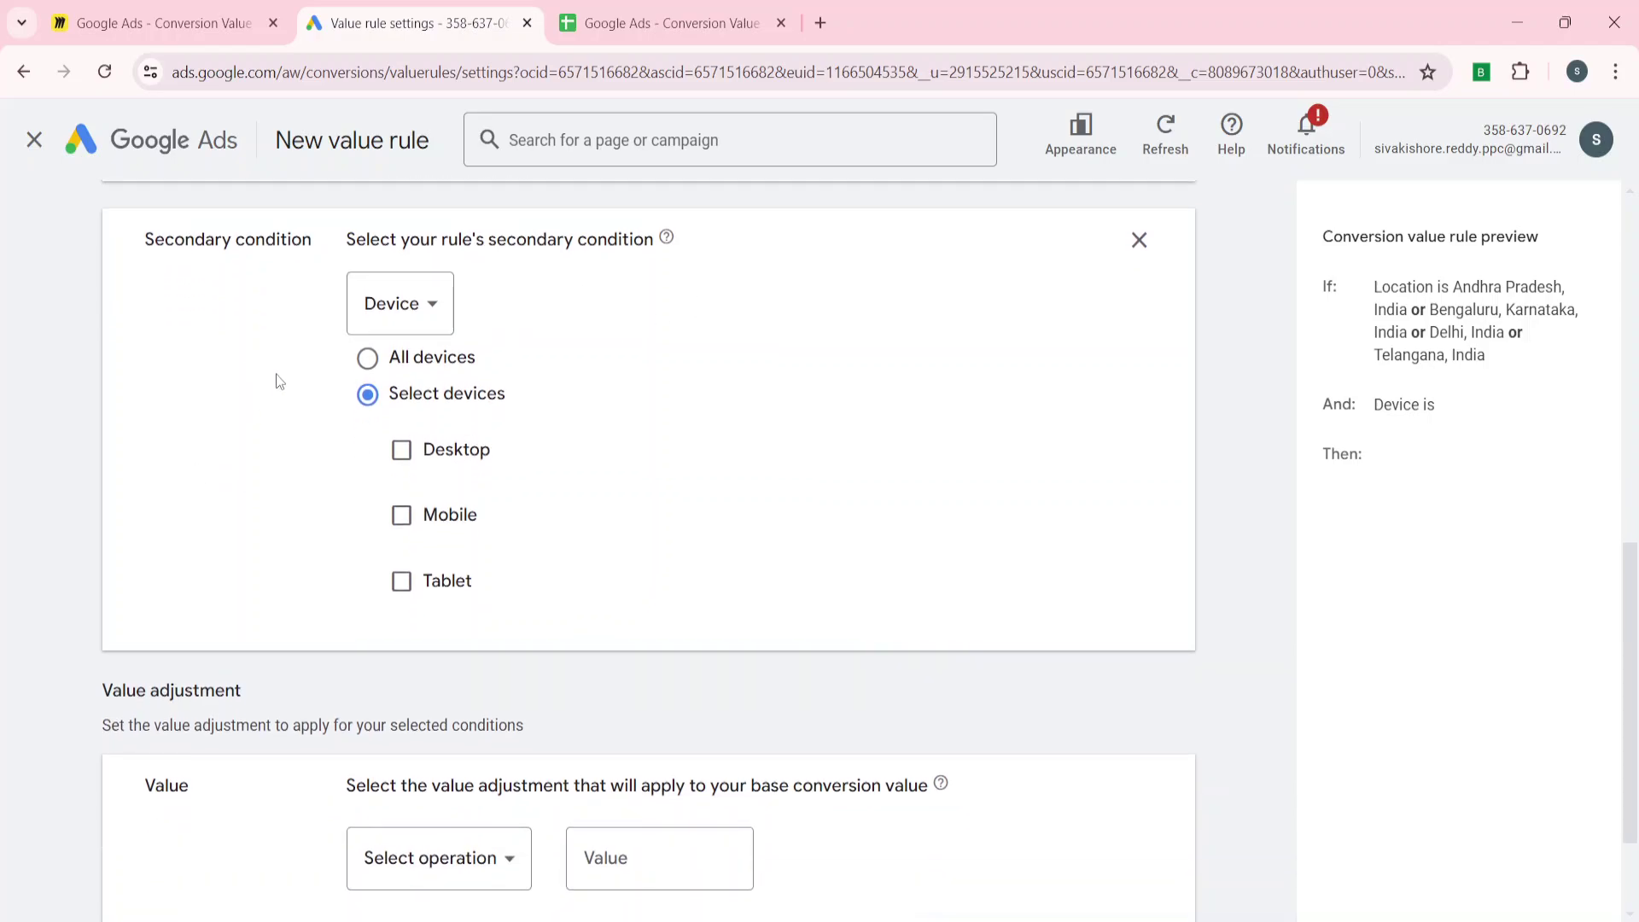
{"action": "left_click", "coordinate": [398, 360]}
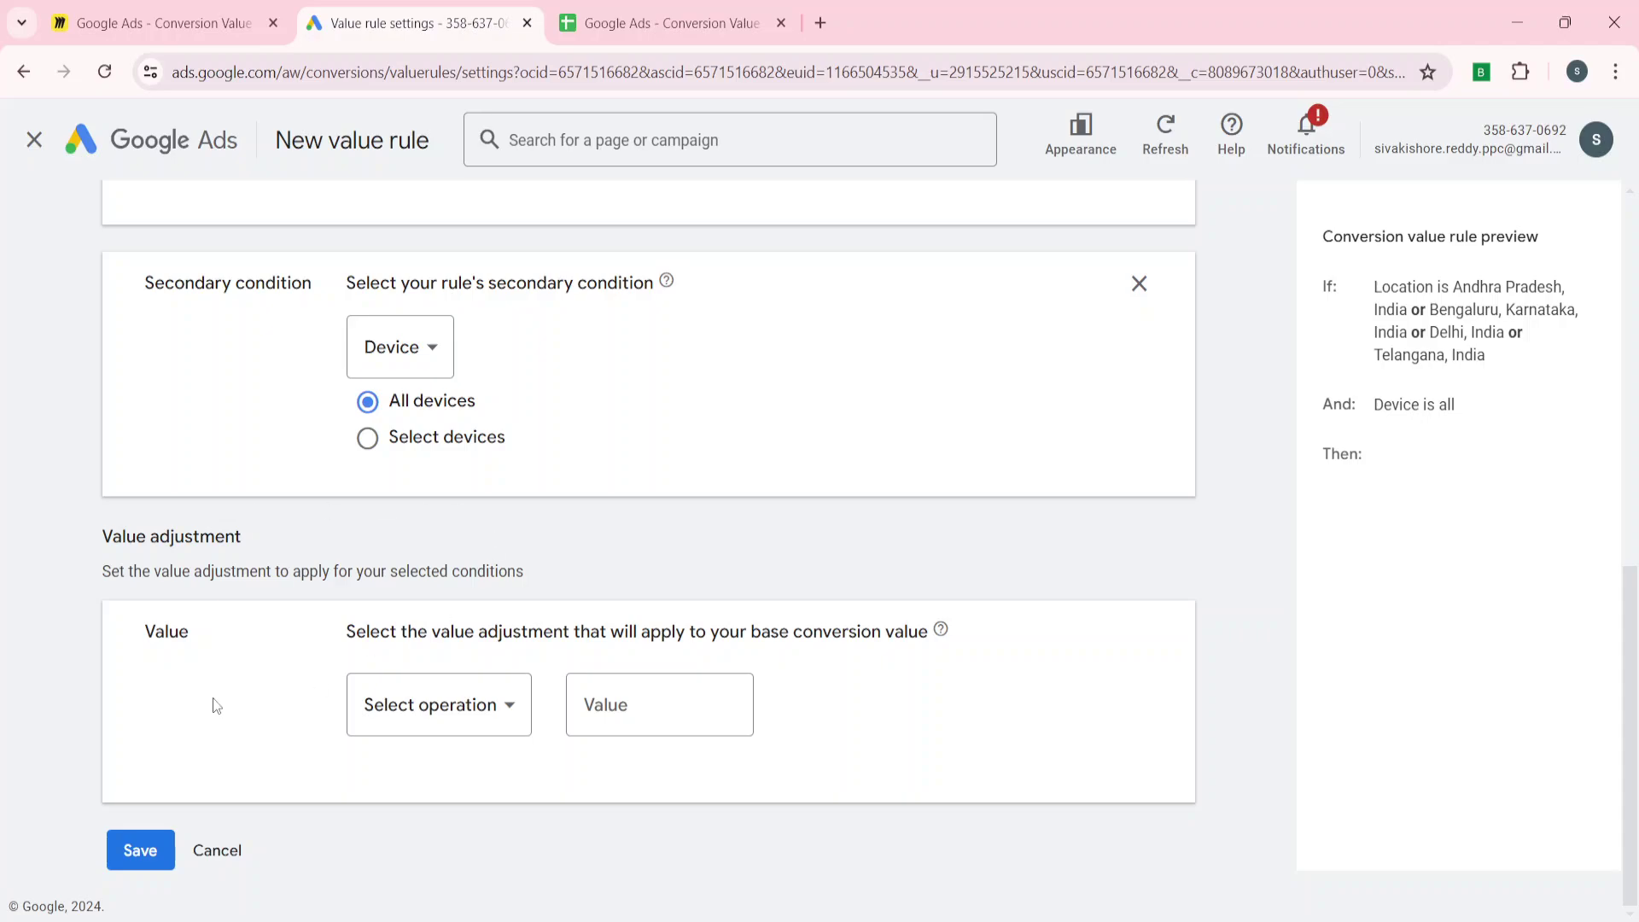
Check the value in cell E2 of the Conversion Value Rules spreadsheet and set the Google Ads rule's value adjustment to Add ₹100.
{"action": "left_click", "coordinate": [465, 705]}
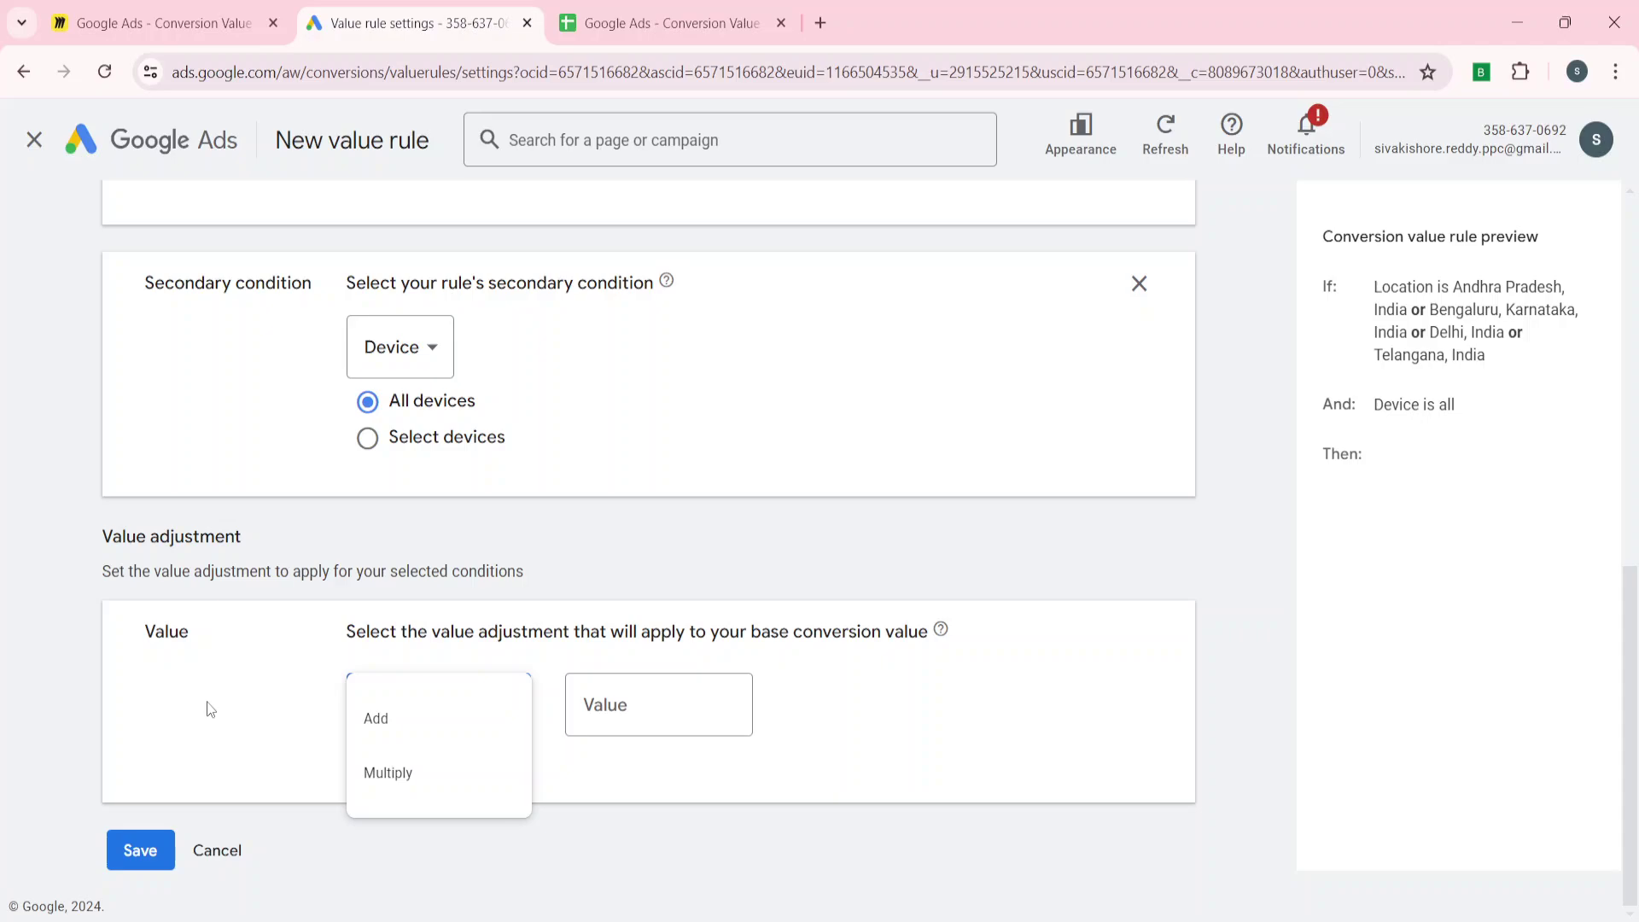
{"action": "left_click", "coordinate": [639, 32]}
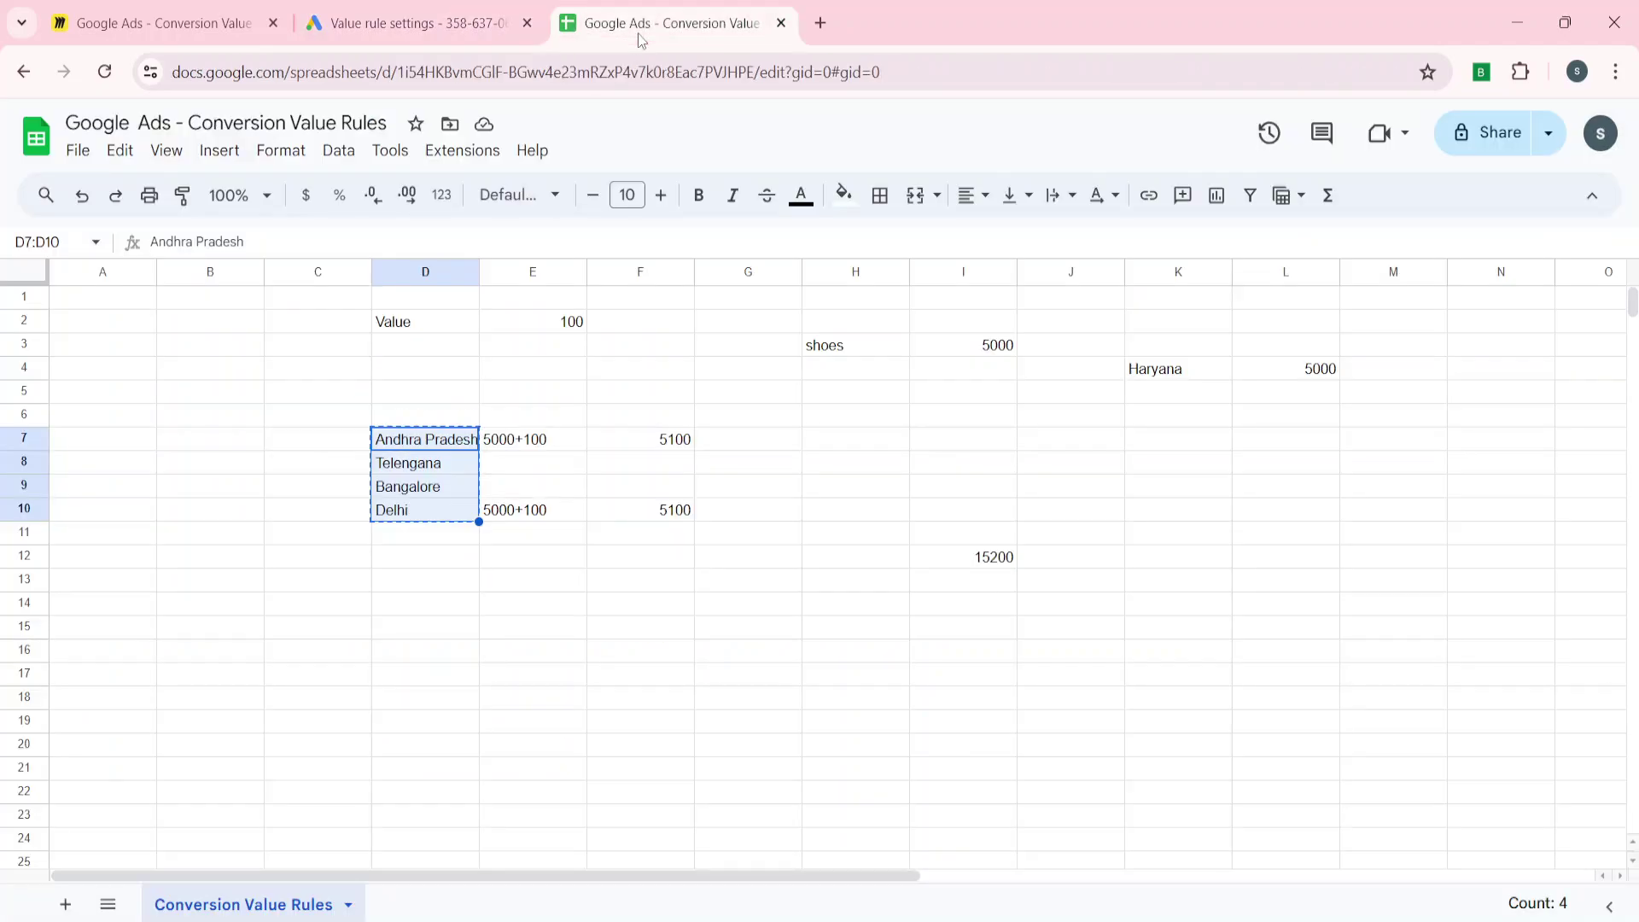
{"action": "left_click", "coordinate": [433, 393]}
{"action": "key", "text": "Escape"}
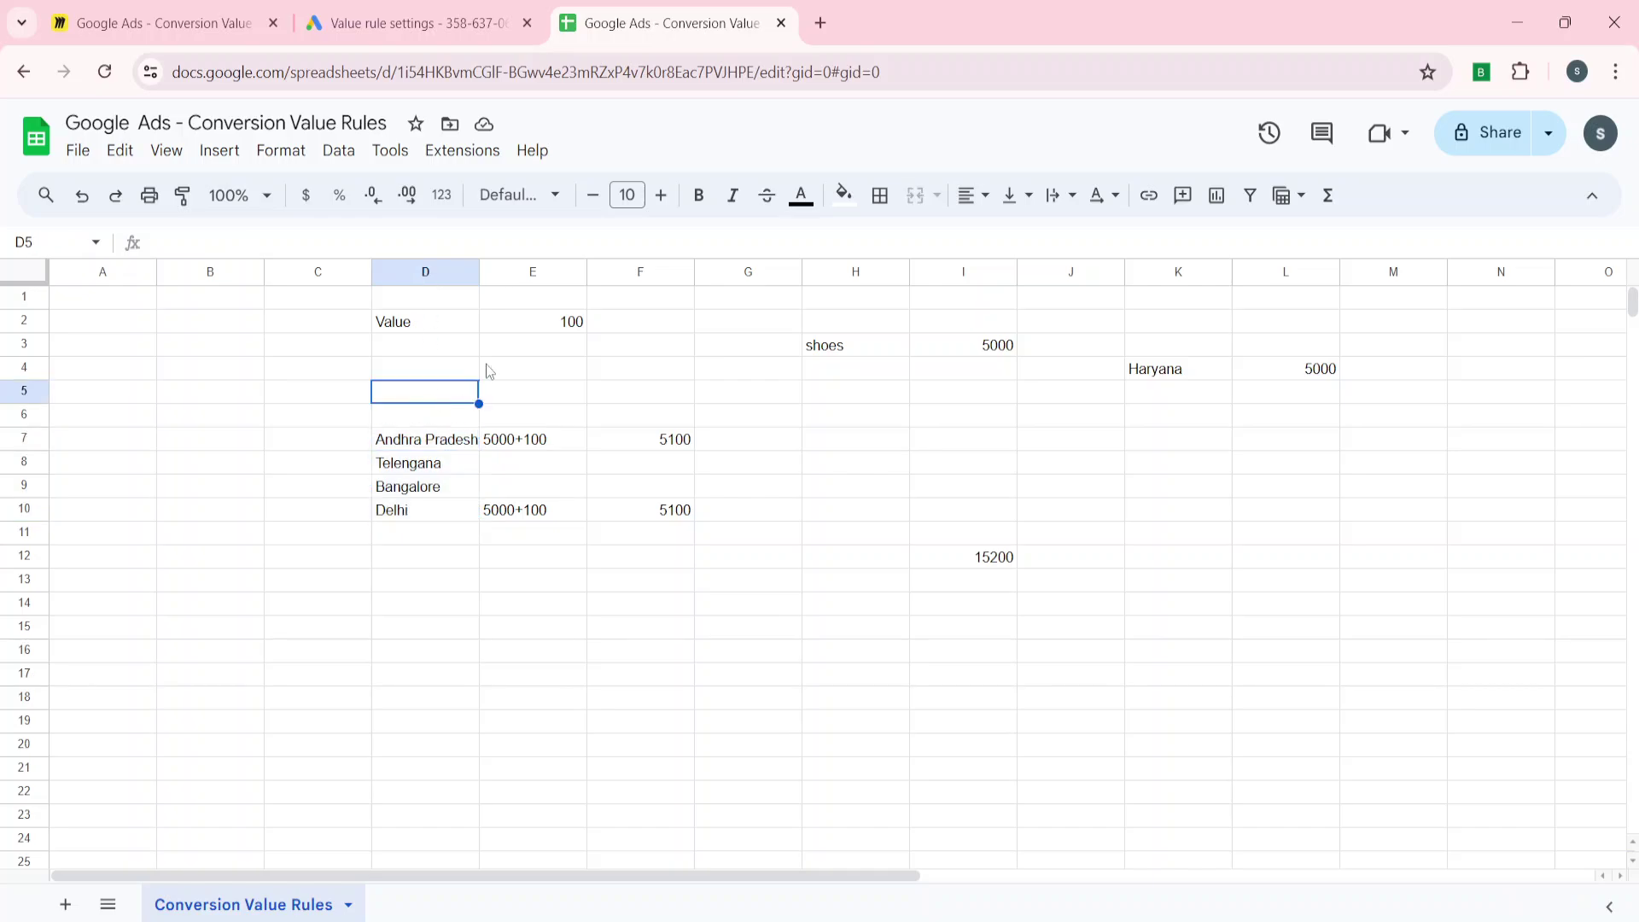
{"action": "left_click", "coordinate": [576, 325]}
{"action": "left_click", "coordinate": [483, 8]}
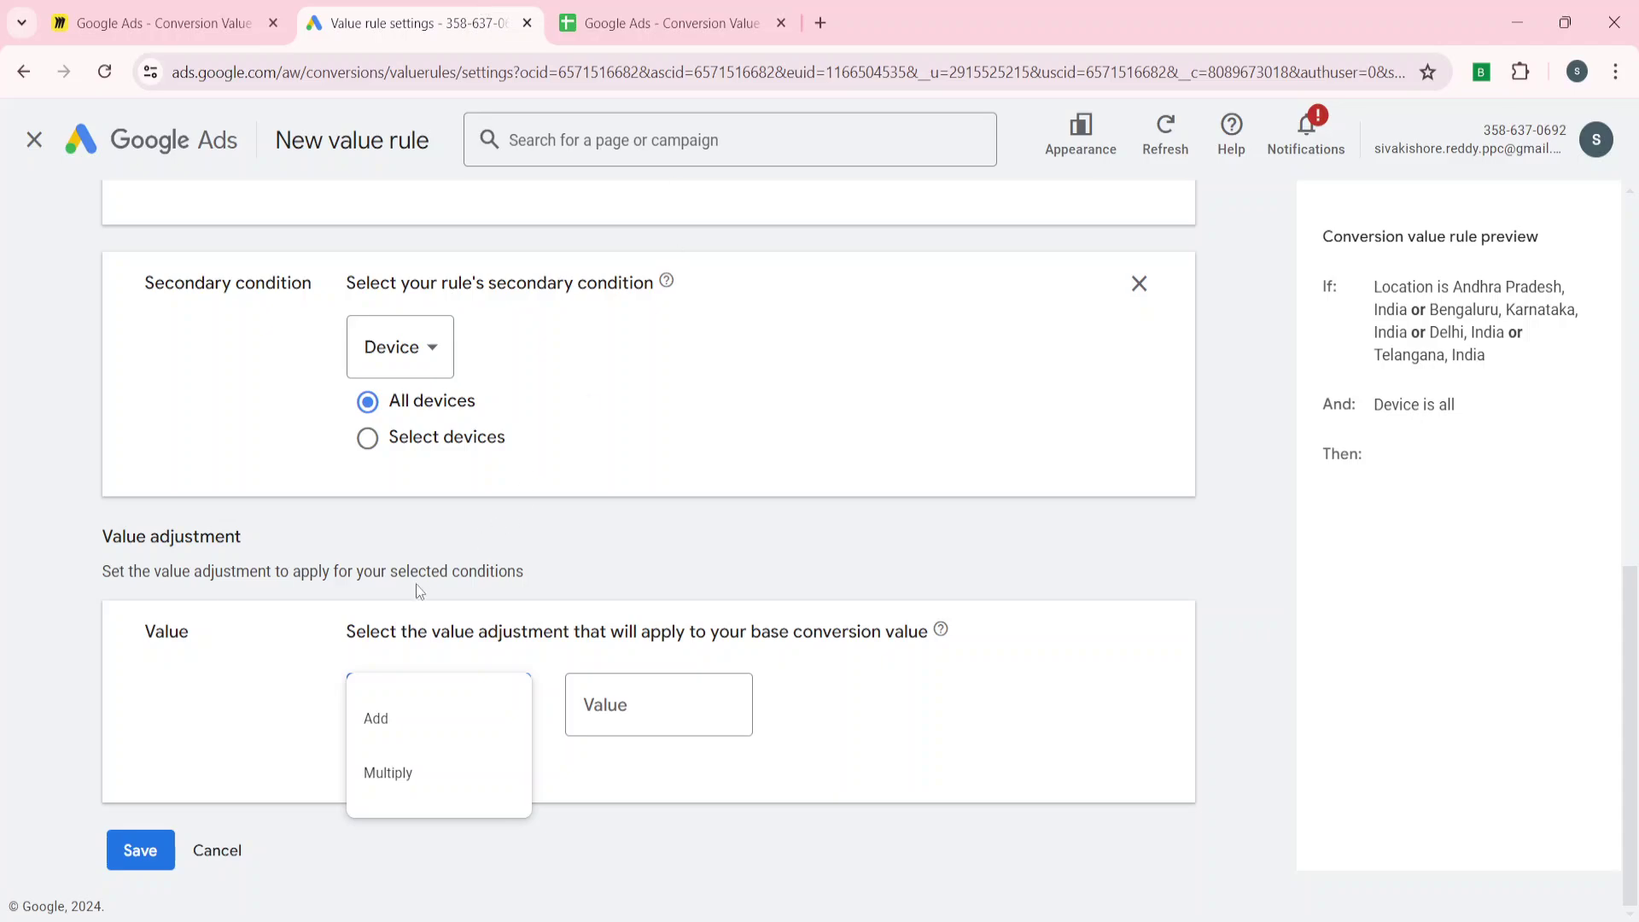
{"action": "left_click", "coordinate": [427, 717]}
{"action": "left_click", "coordinate": [560, 704]}
{"action": "type", "text": "1"}
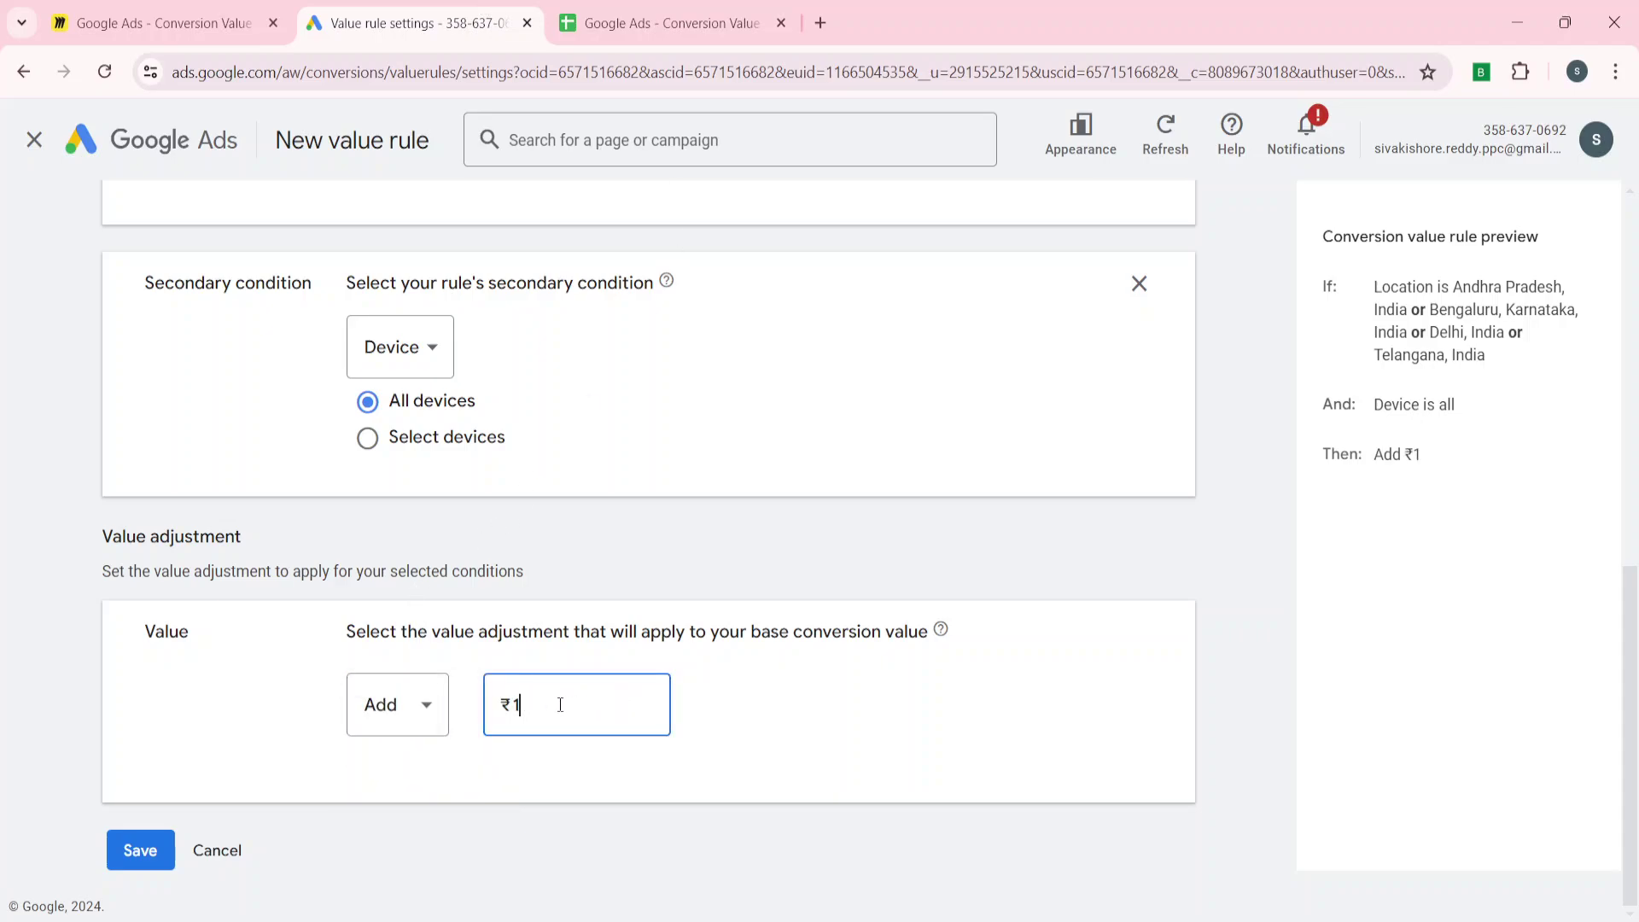
{"action": "type", "text": "00"}
Review the rule's location and device conditions and save the new conversion value rule.
{"action": "scroll", "coordinate": [177, 694], "scroll_direction": "up", "scroll_amount": 7}
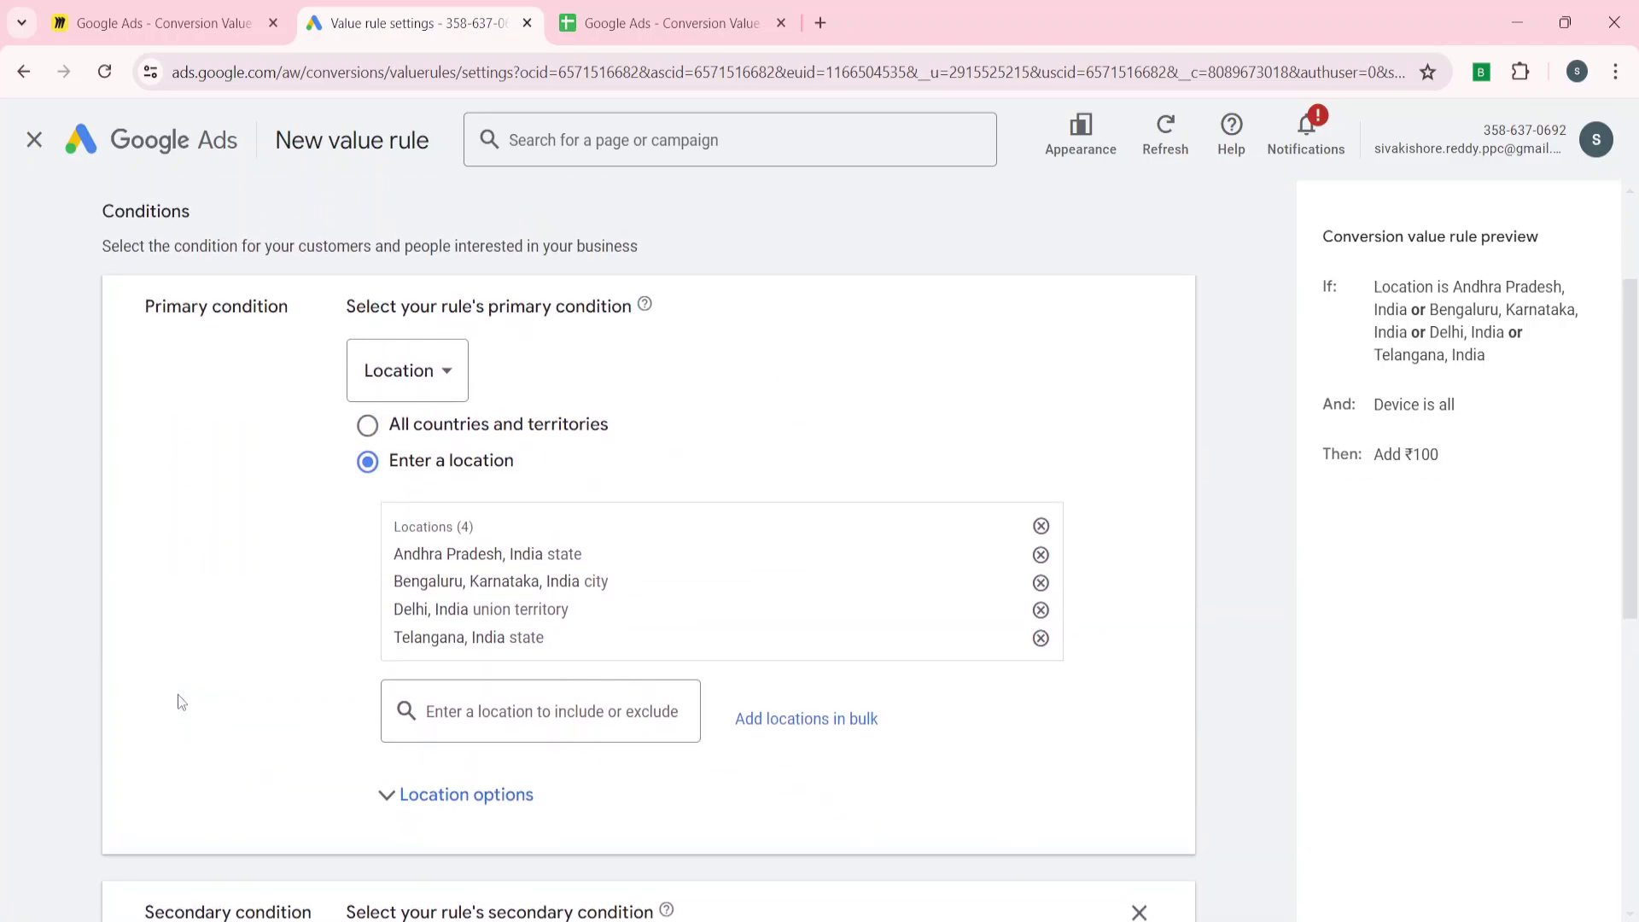
{"action": "scroll", "coordinate": [178, 694], "scroll_direction": "down", "scroll_amount": 1}
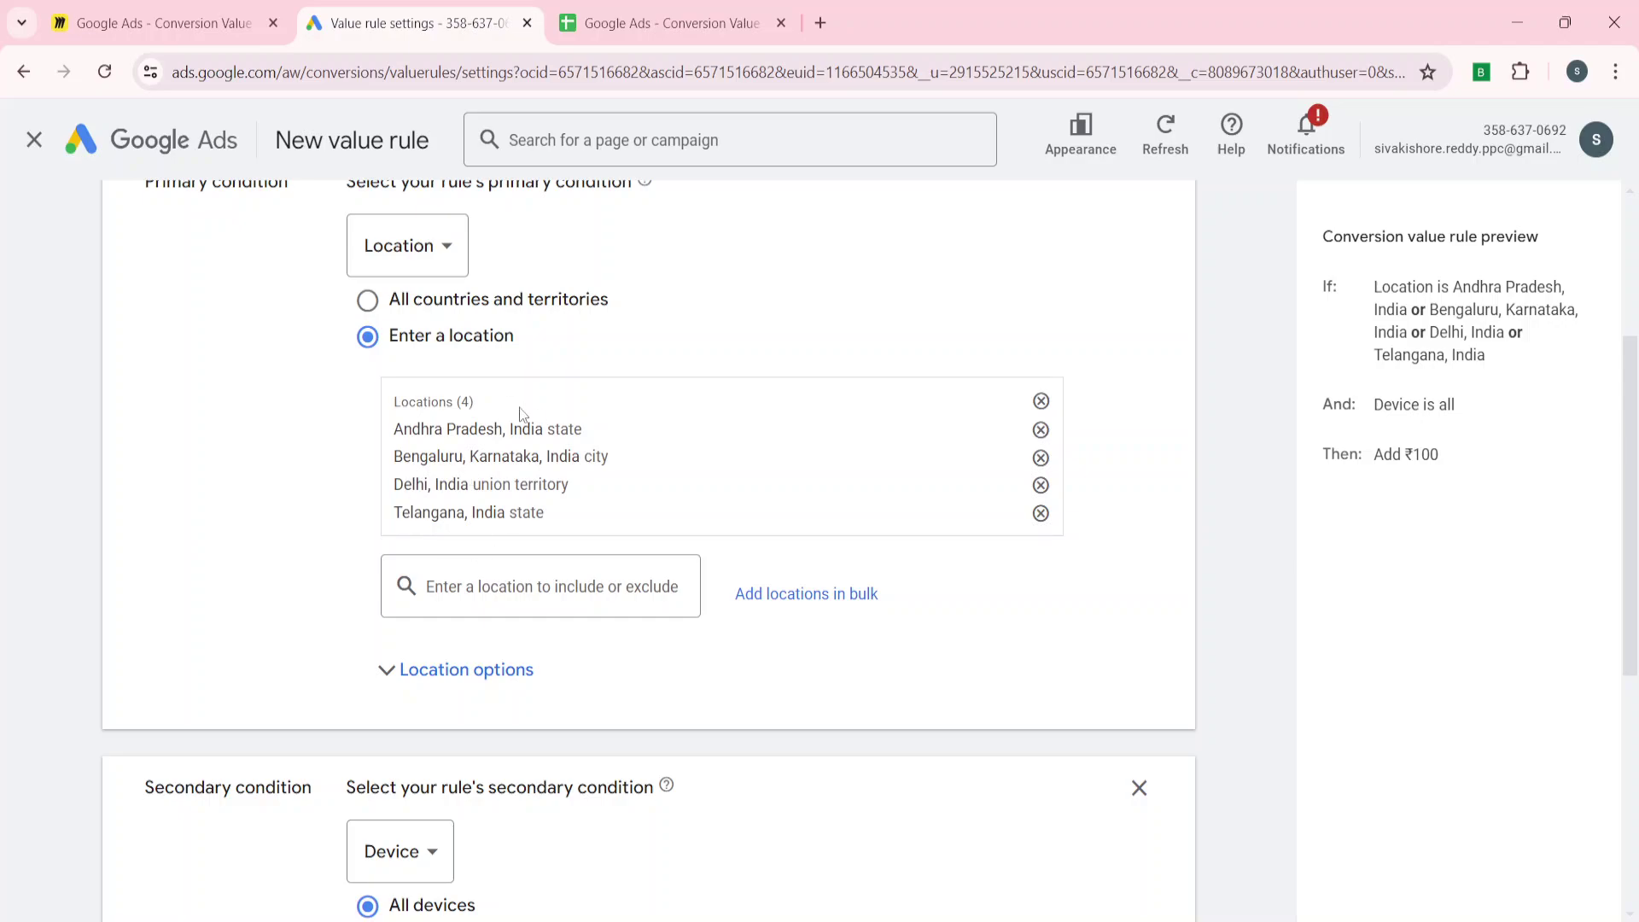
{"action": "scroll", "coordinate": [467, 479], "scroll_direction": "down", "scroll_amount": 5}
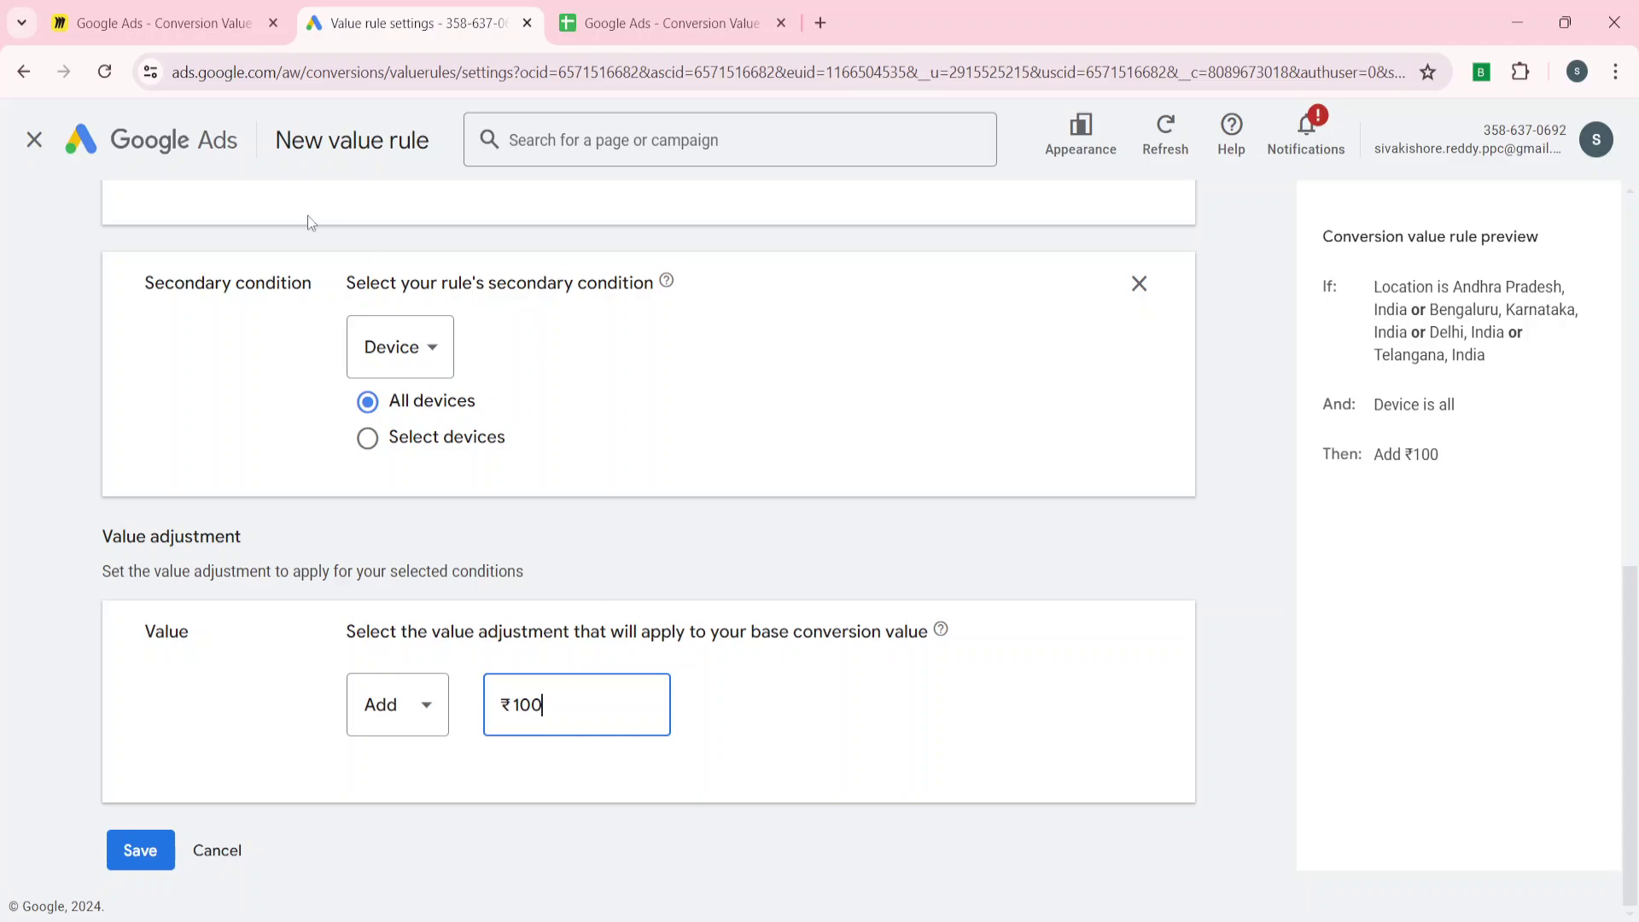
{"action": "left_click", "coordinate": [142, 849]}
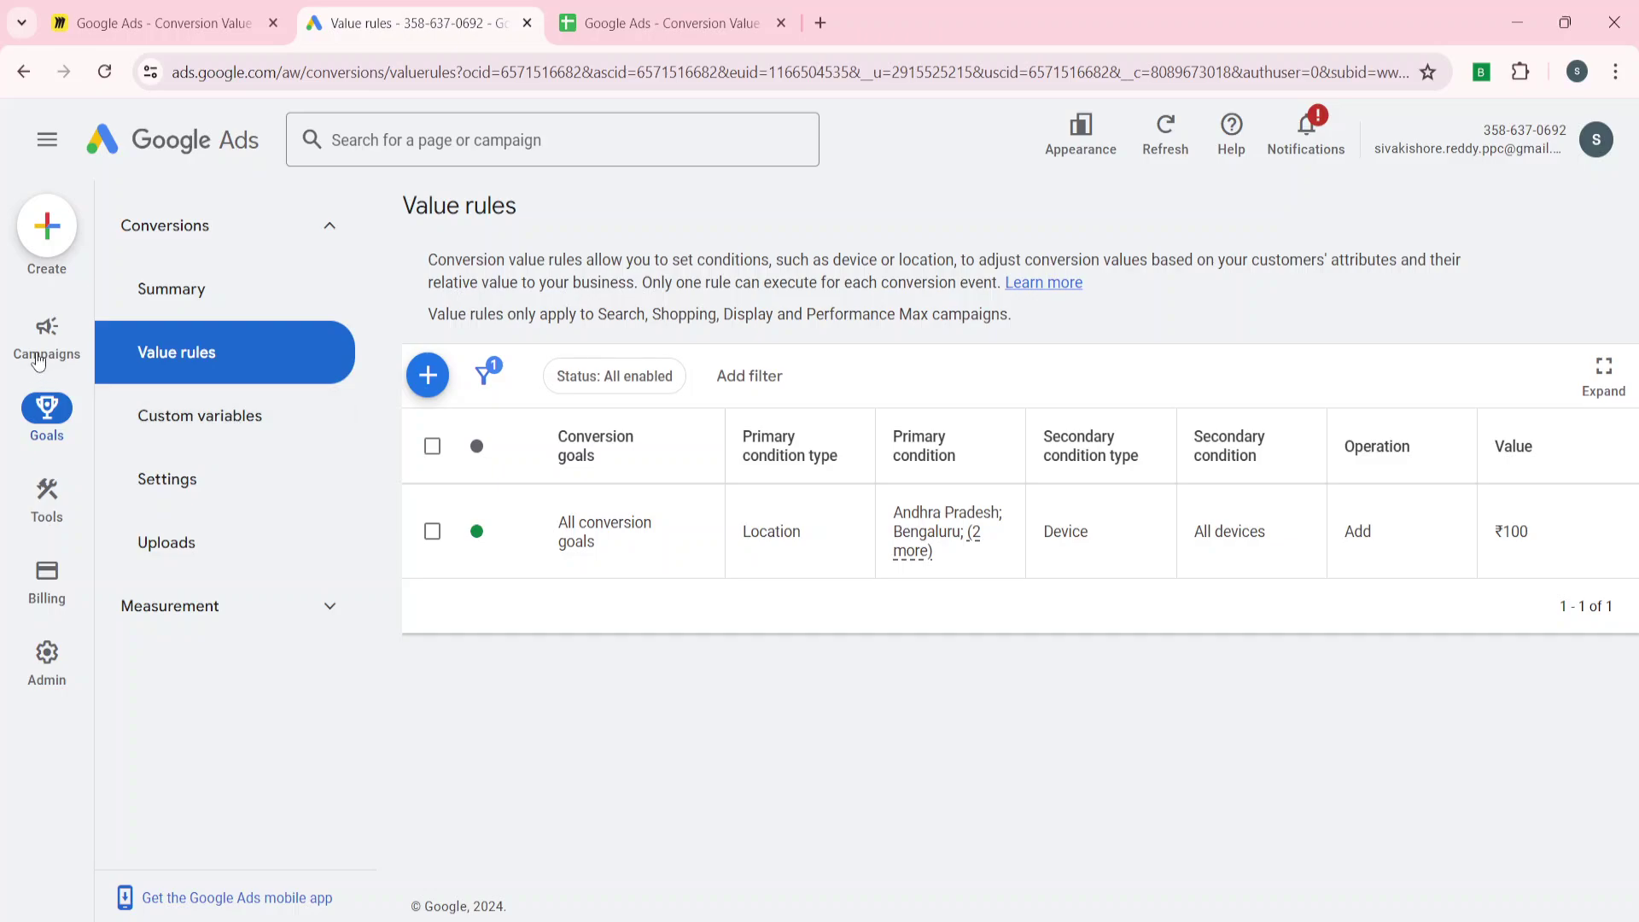
Open the account's campaigns table and look through its columns for the conversion metrics.
{"action": "left_click", "coordinate": [43, 342]}
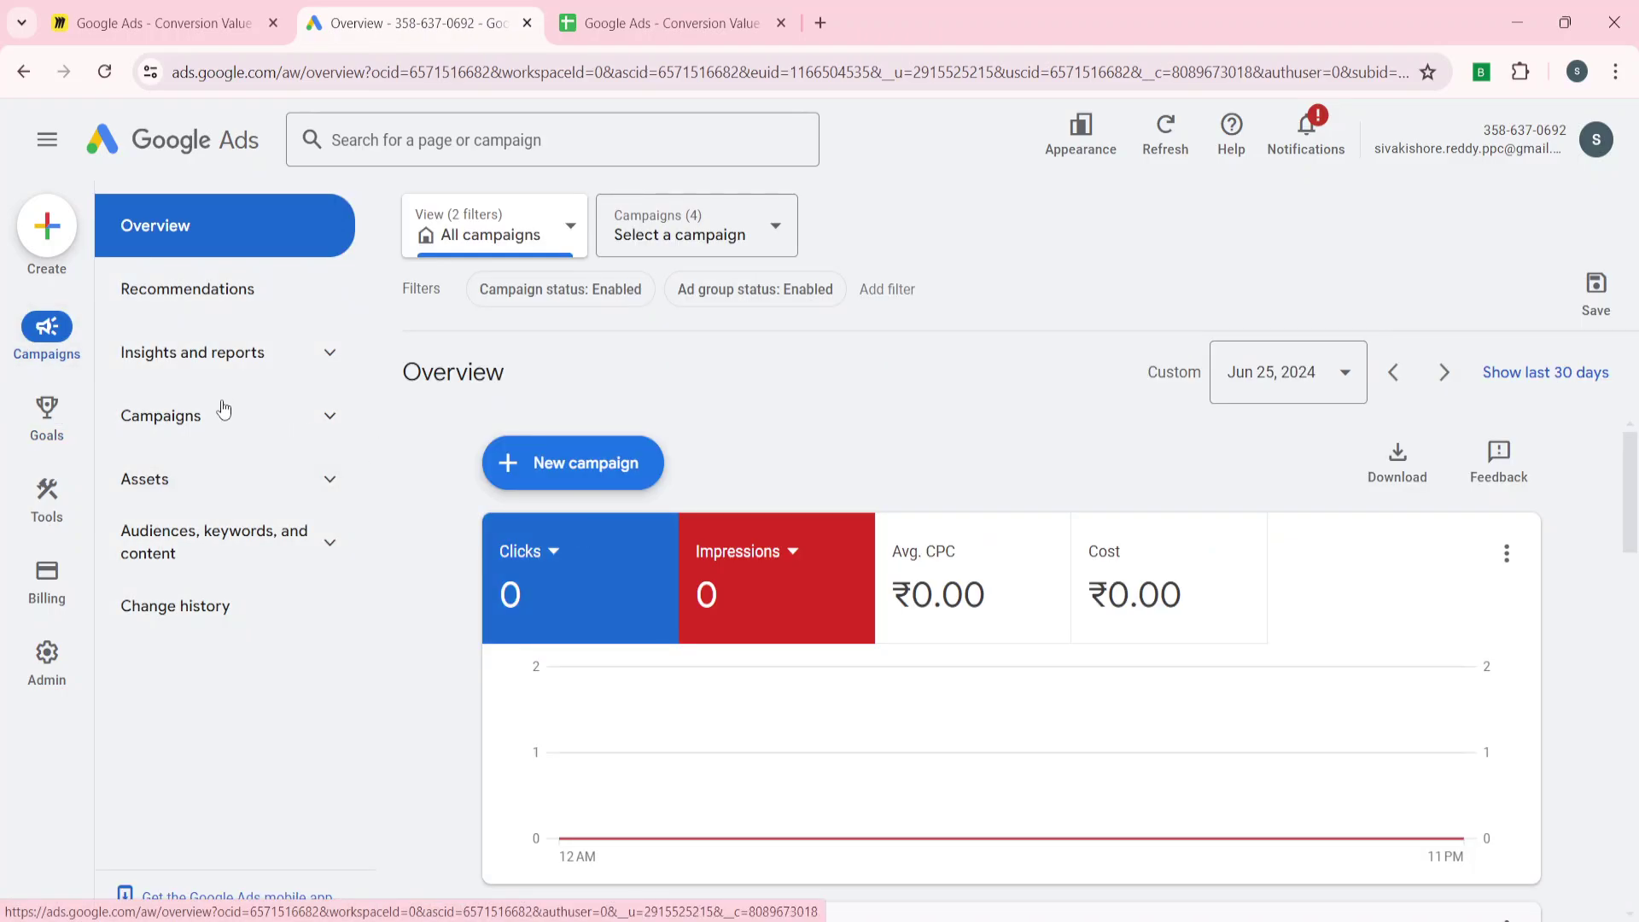
{"action": "left_click", "coordinate": [274, 434]}
{"action": "left_click", "coordinate": [261, 485]}
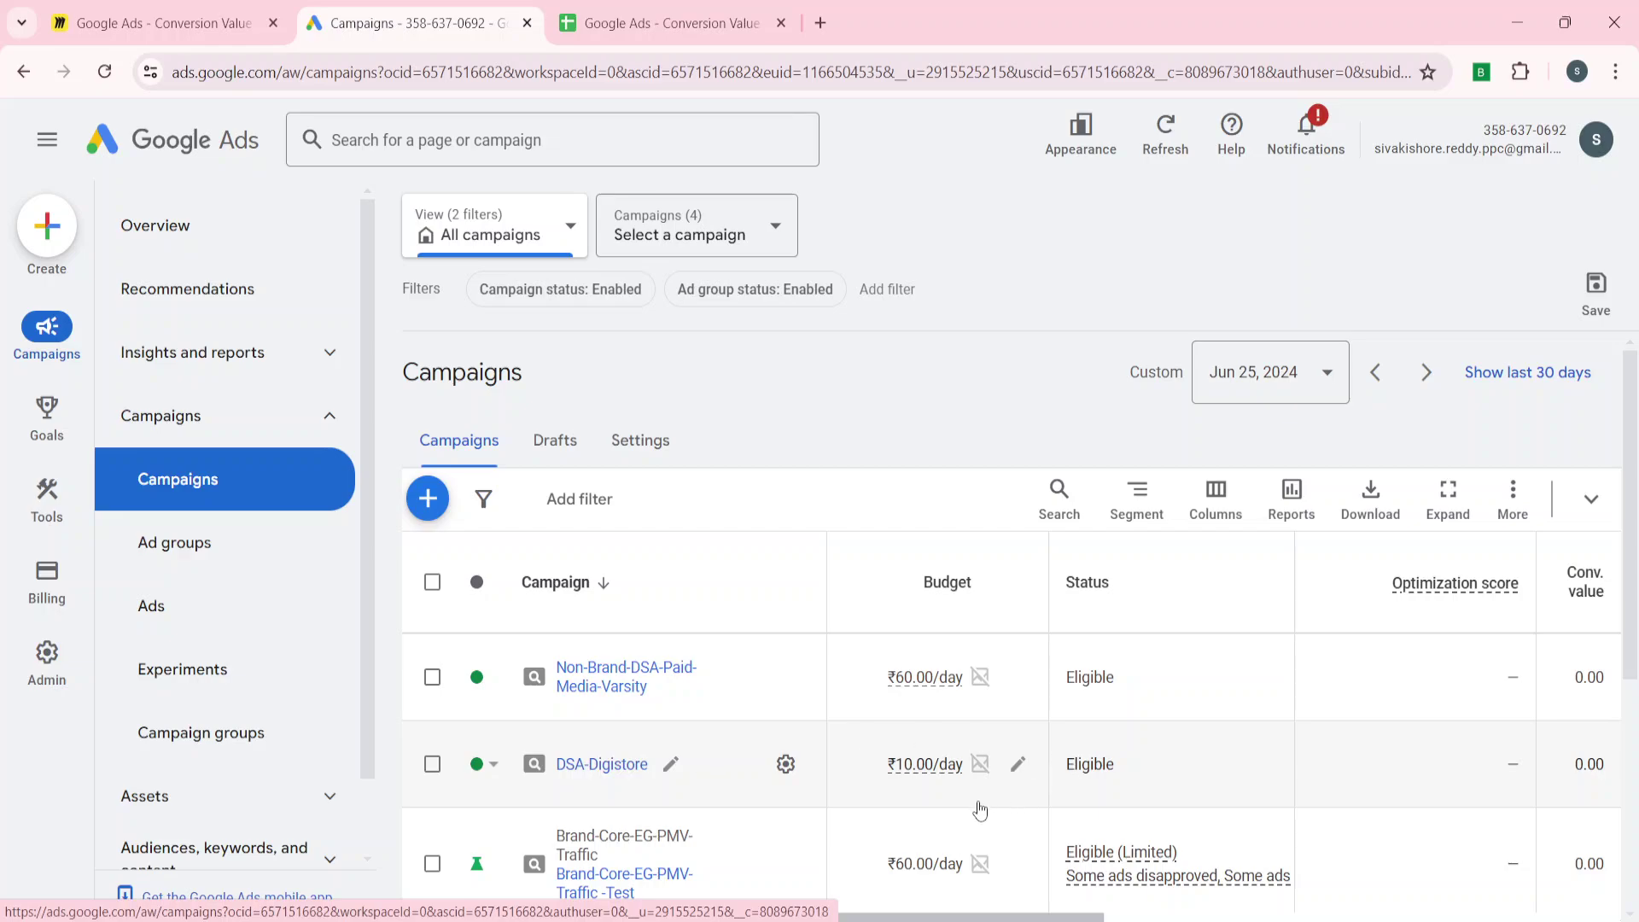
{"action": "scroll", "coordinate": [1135, 765], "scroll_direction": "right", "scroll_amount": 10}
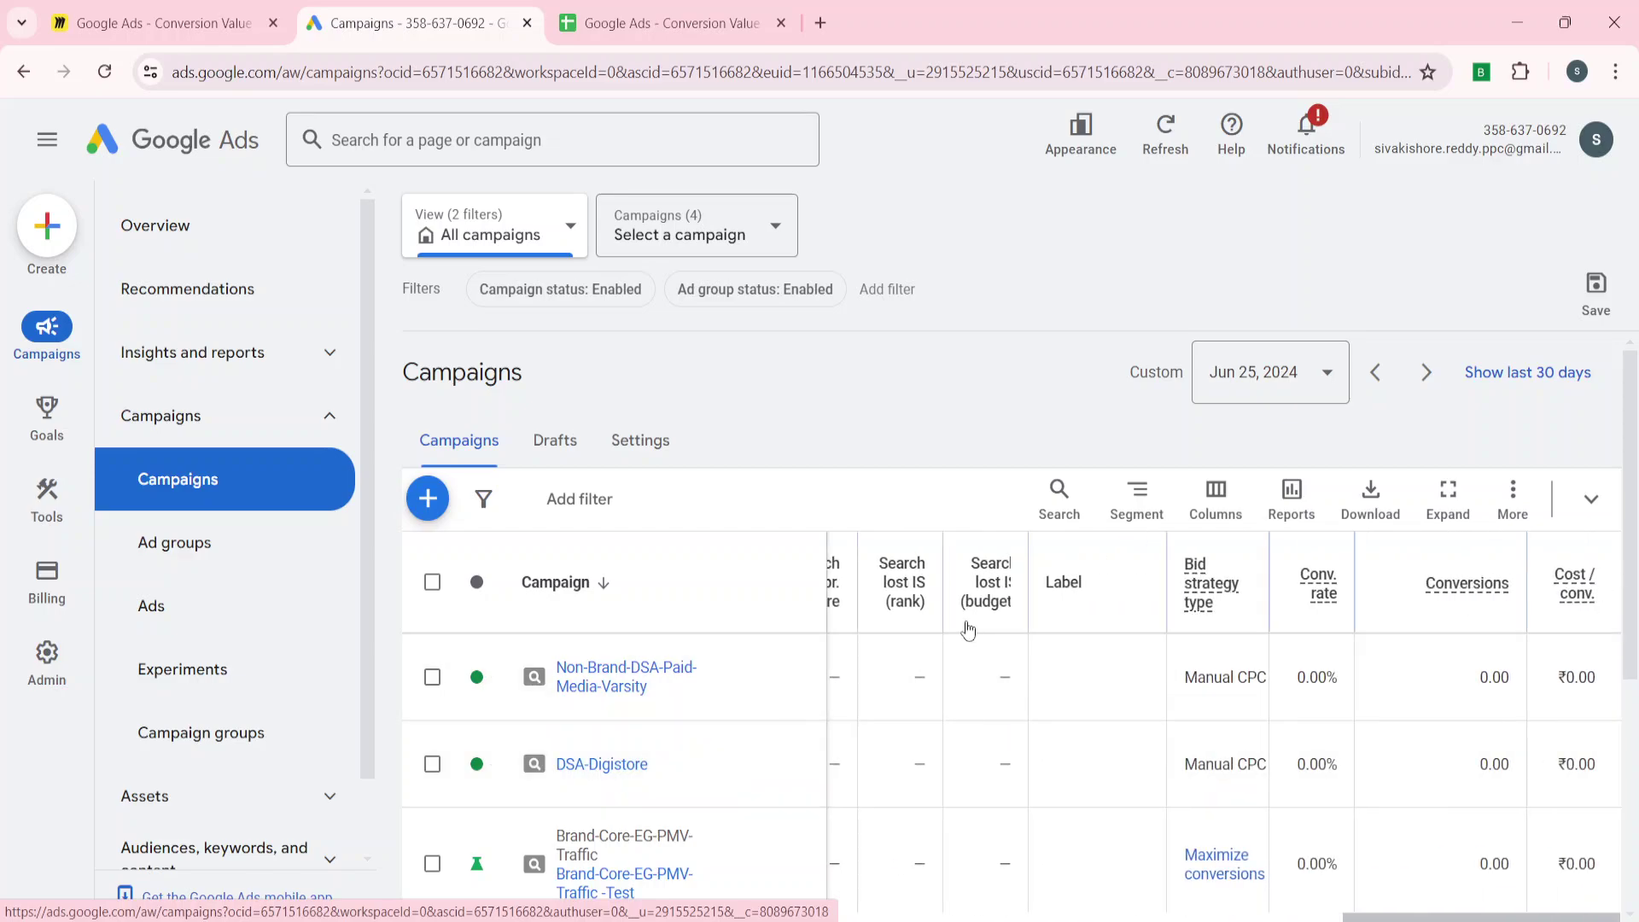
{"action": "scroll", "coordinate": [968, 630], "scroll_direction": "left", "scroll_amount": 10}
{"action": "scroll", "coordinate": [969, 630], "scroll_direction": "right", "scroll_amount": 10}
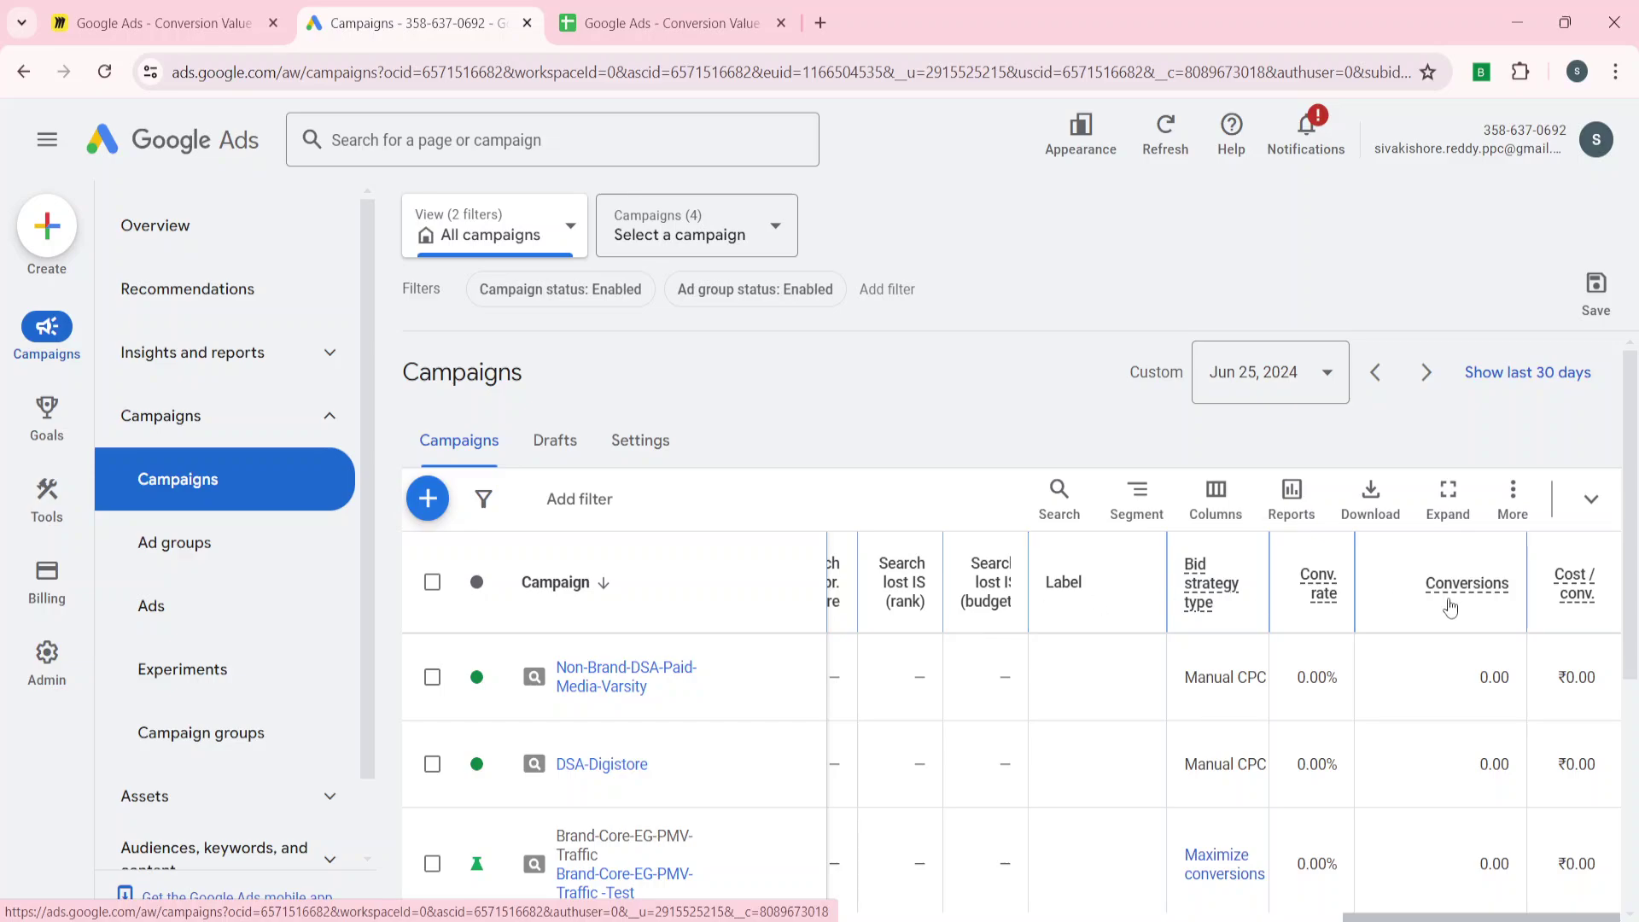
Search the campaign table's available columns for "conver", check the selected columns, and leave the column editor without applying changes.
{"action": "left_click", "coordinate": [1203, 499]}
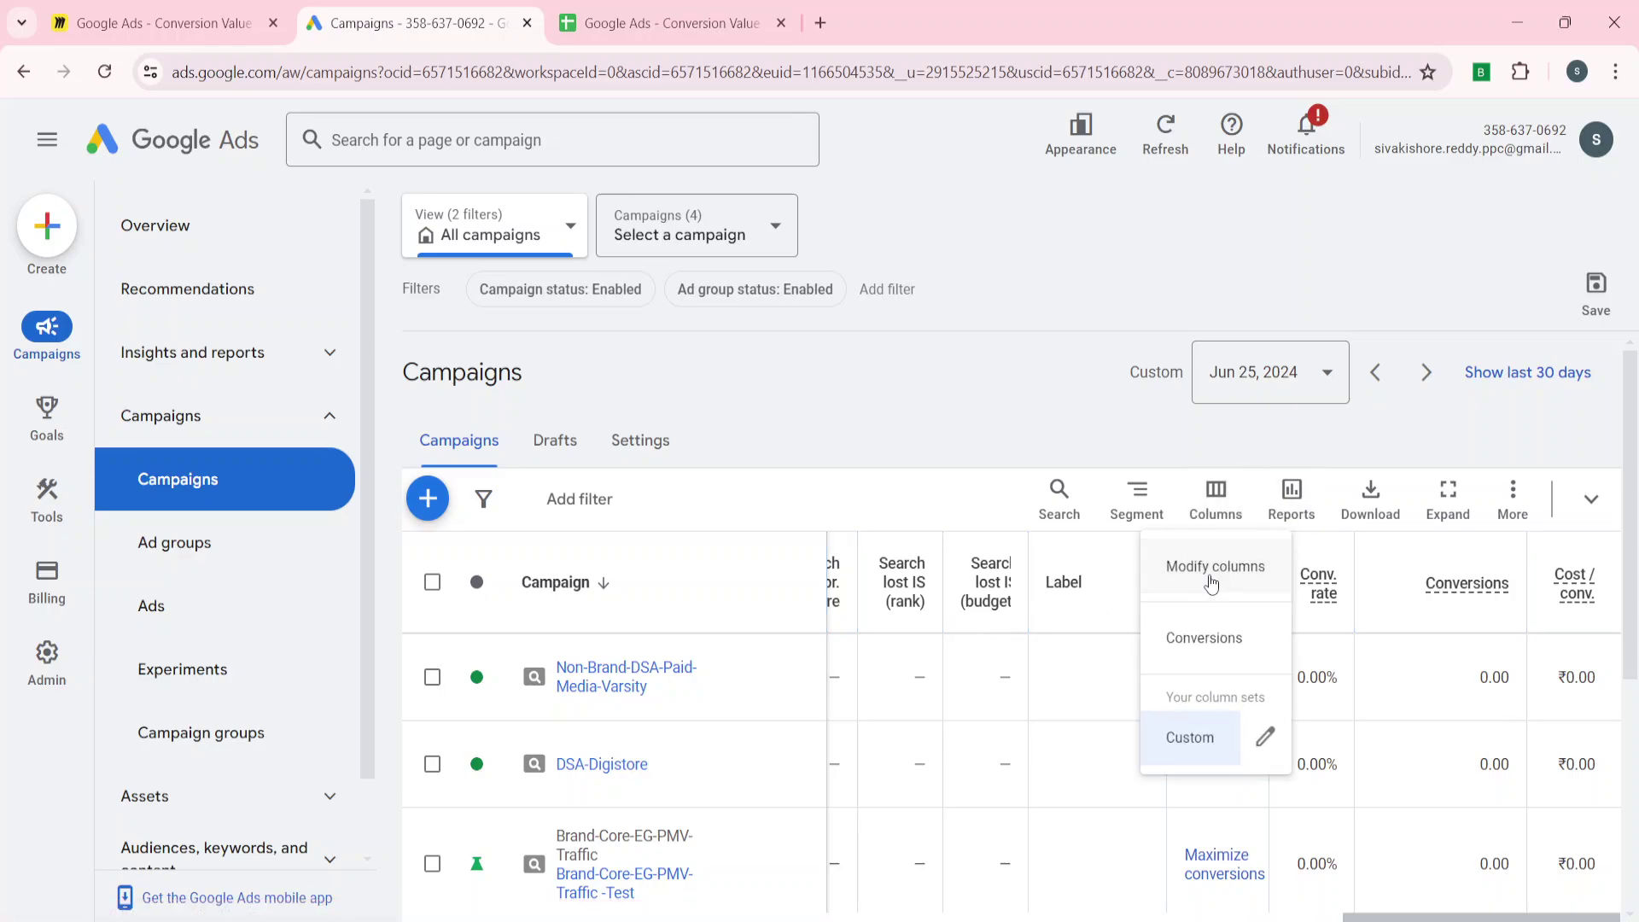
{"action": "left_click", "coordinate": [1230, 565]}
{"action": "left_click", "coordinate": [1124, 503]}
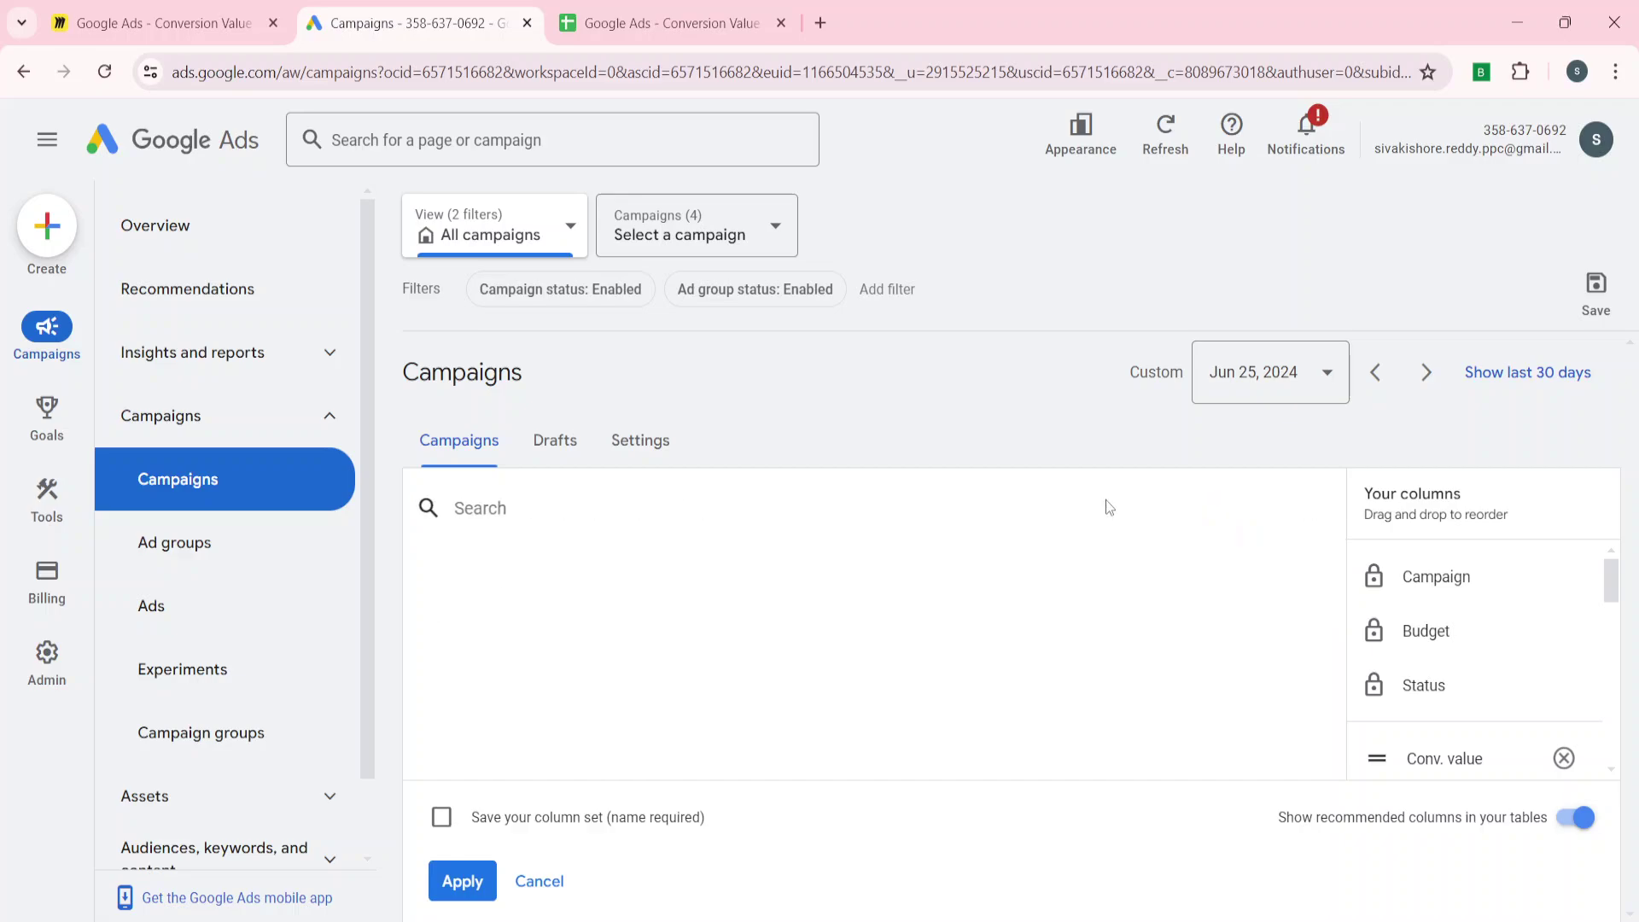
{"action": "type", "text": "conver"}
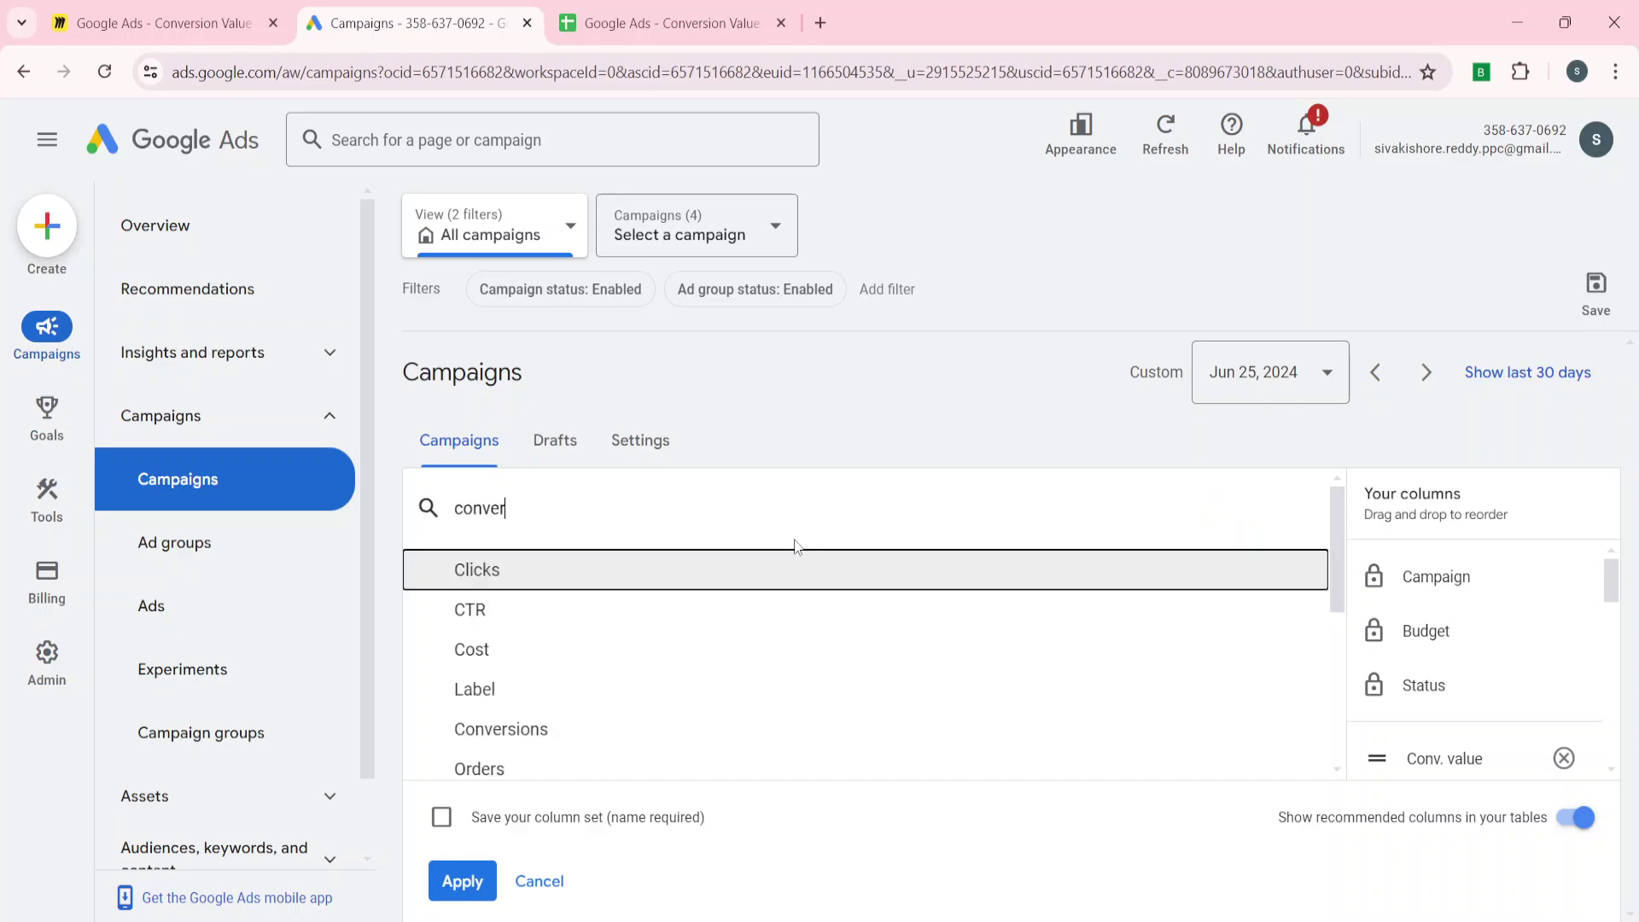
{"action": "scroll", "coordinate": [568, 633], "scroll_direction": "down", "scroll_amount": 2}
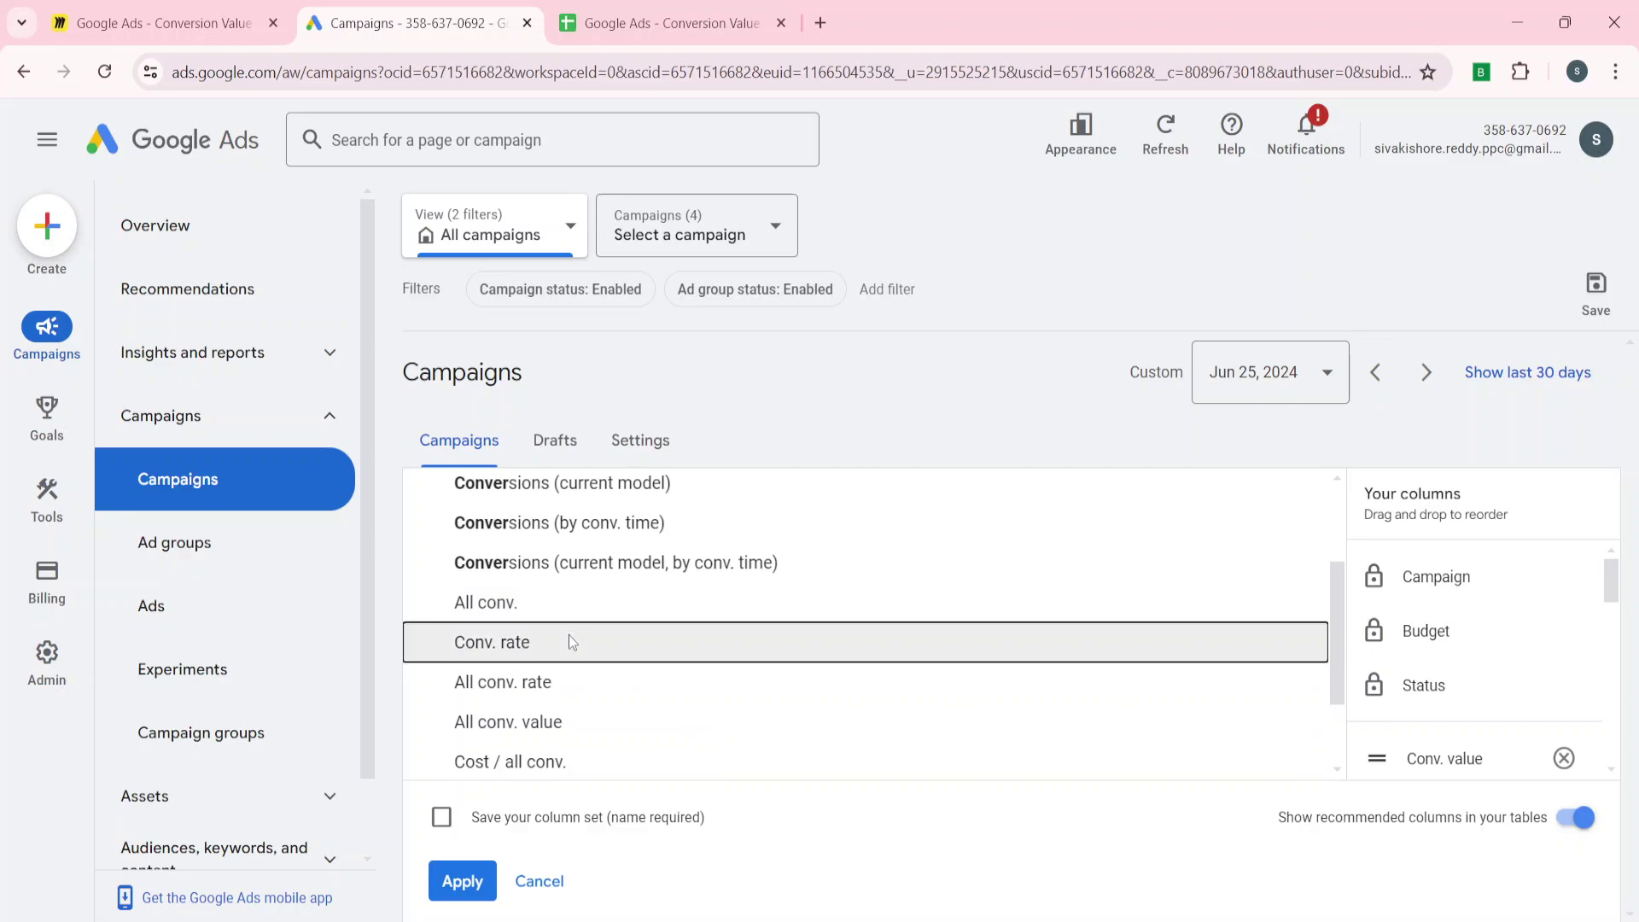
{"action": "scroll", "coordinate": [554, 707], "scroll_direction": "down", "scroll_amount": 2}
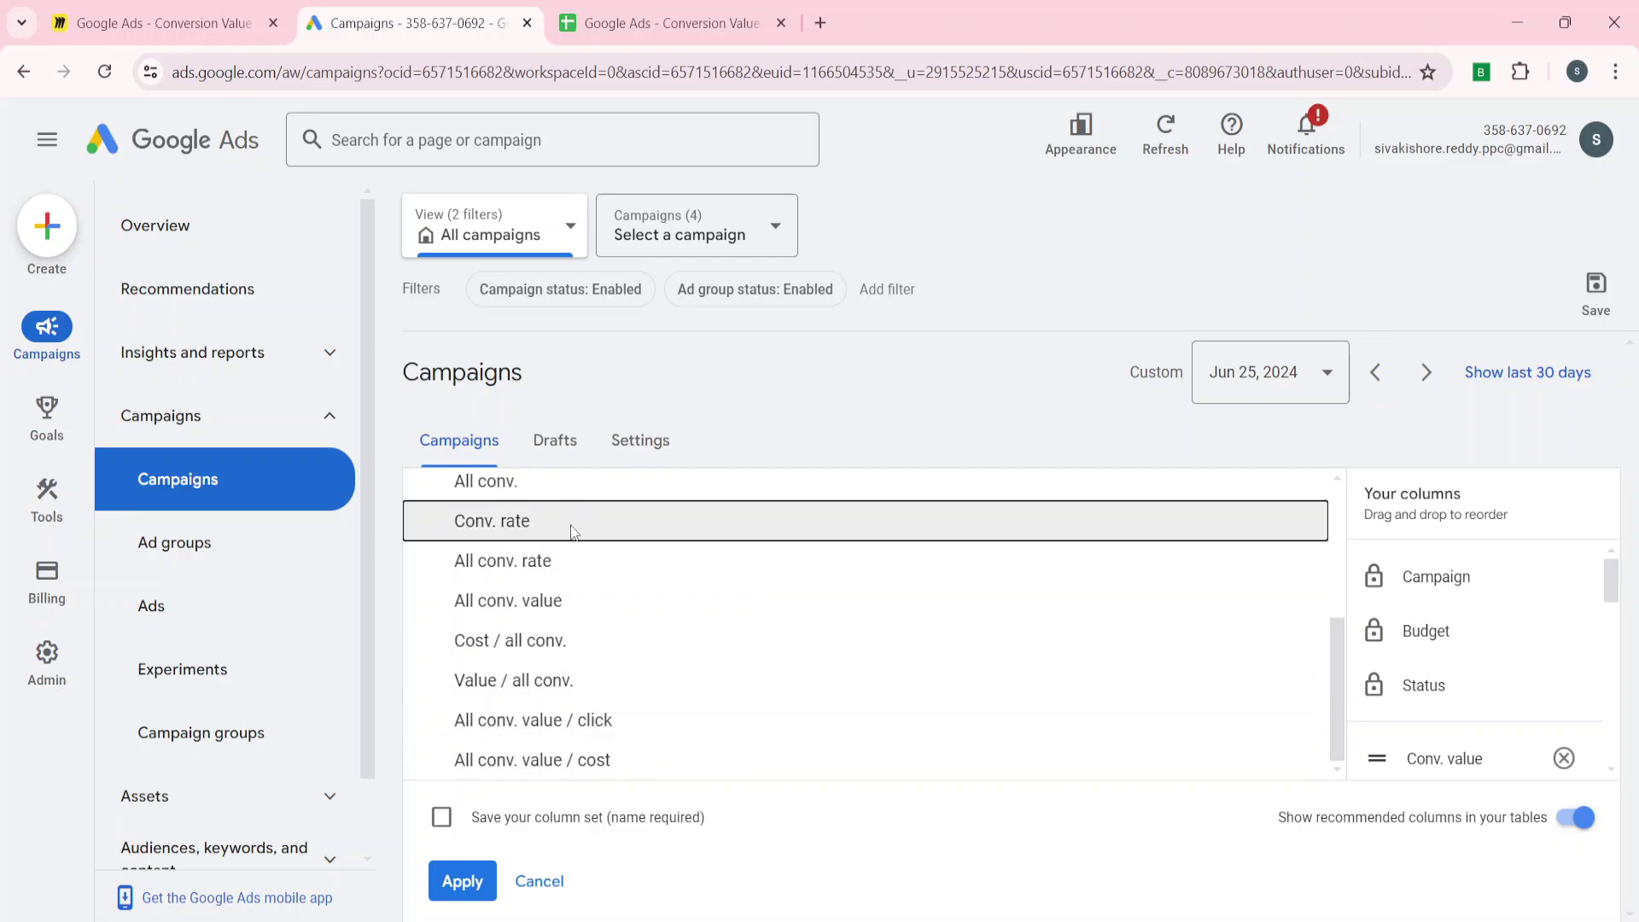
{"action": "scroll", "coordinate": [571, 526], "scroll_direction": "up", "scroll_amount": 1}
{"action": "scroll", "coordinate": [570, 525], "scroll_direction": "down", "scroll_amount": 1}
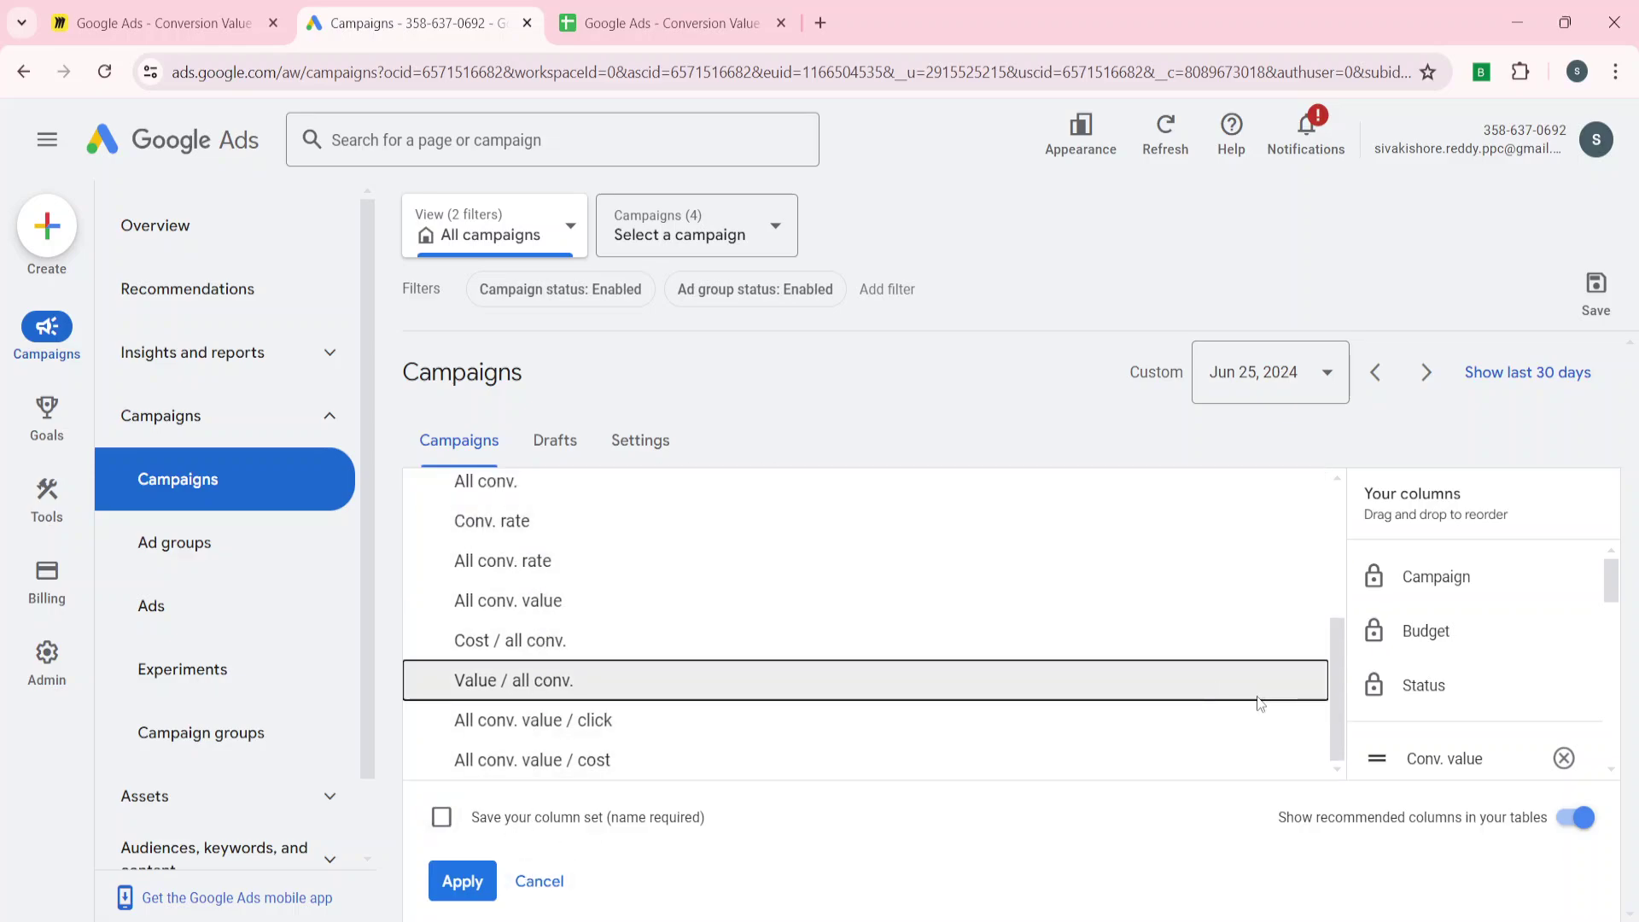
{"action": "scroll", "coordinate": [1399, 707], "scroll_direction": "down", "scroll_amount": 1}
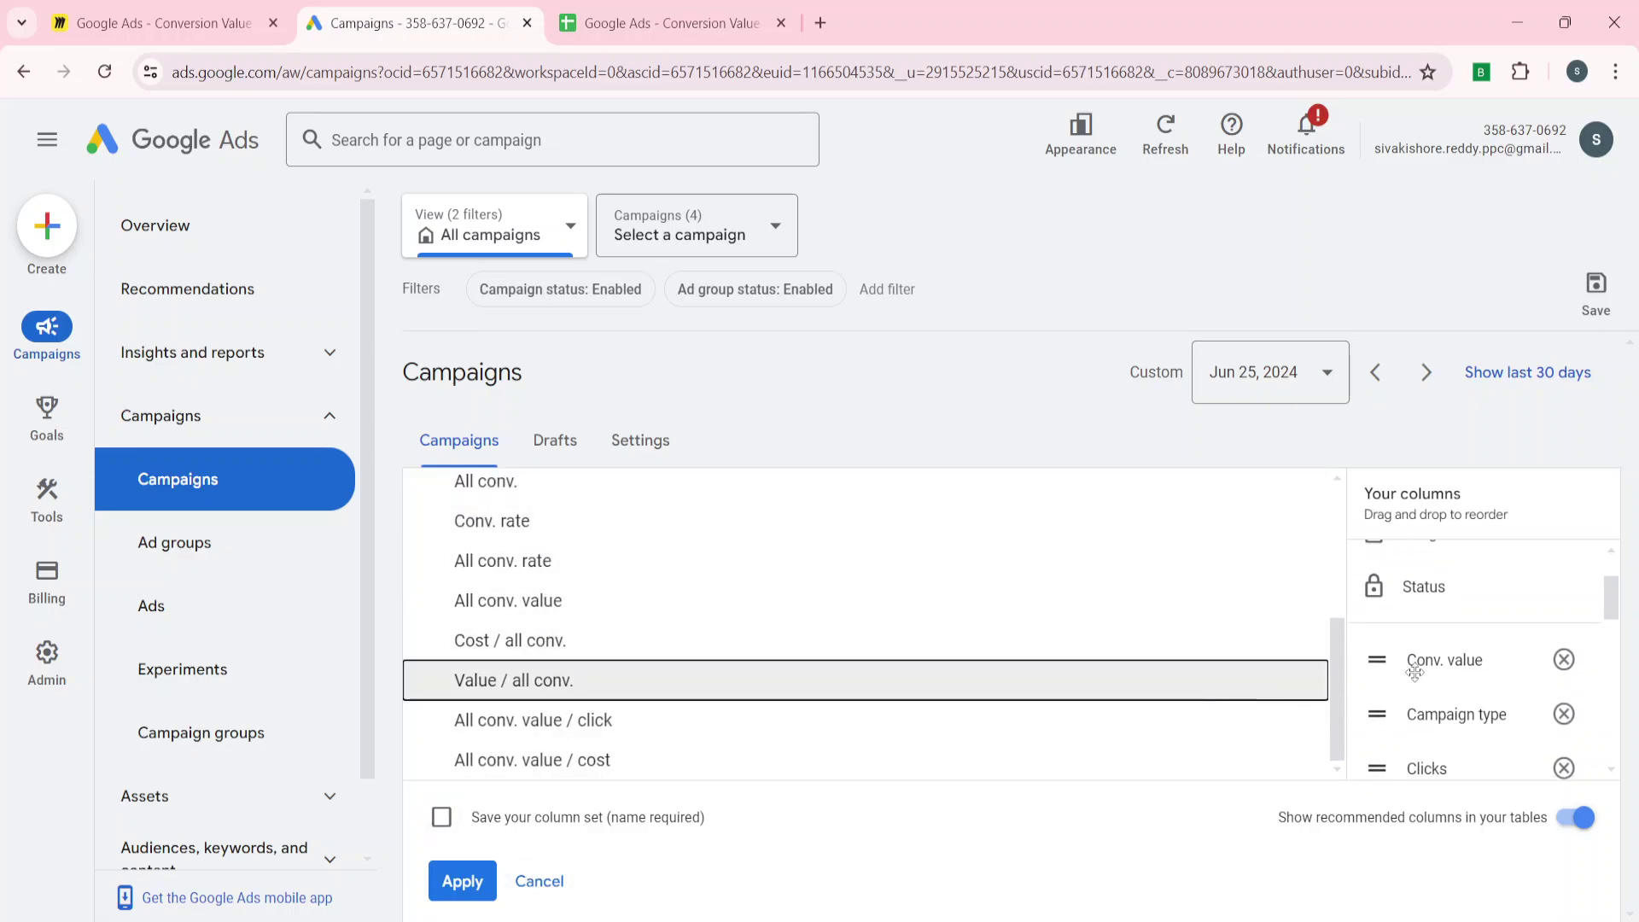
{"action": "left_click", "coordinate": [540, 882]}
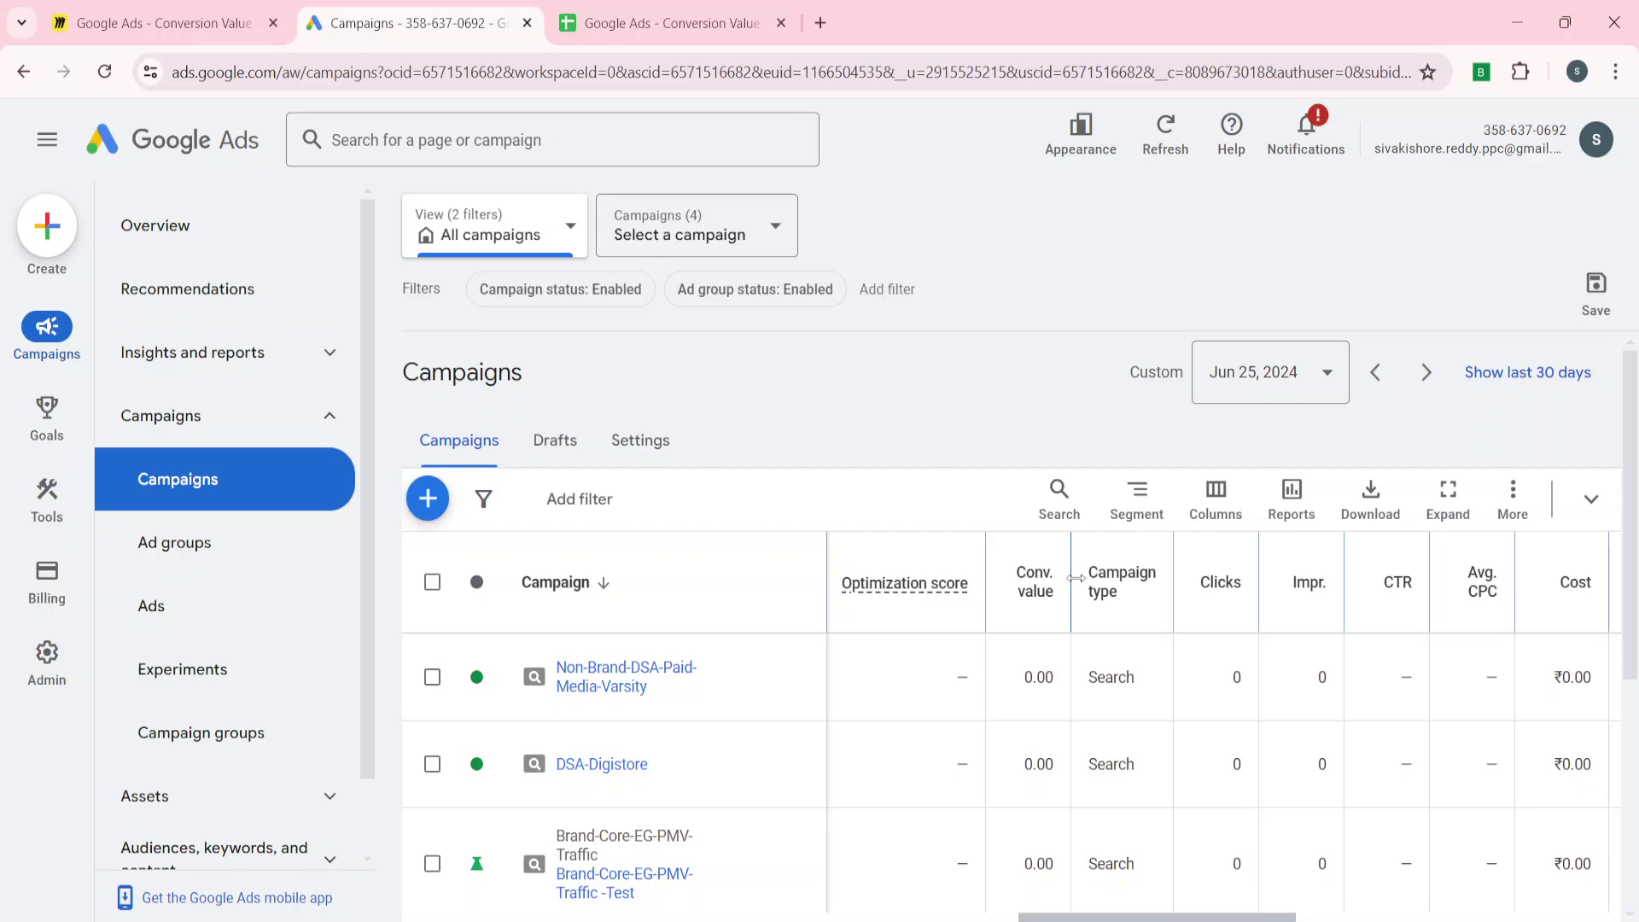
Widen the Conv. value column in the campaigns table and sort the campaigns by it in descending order.
{"action": "left_click_drag", "start_coordinate": [1077, 578], "coordinate": [1312, 580]}
{"action": "left_click", "coordinate": [1277, 612]}
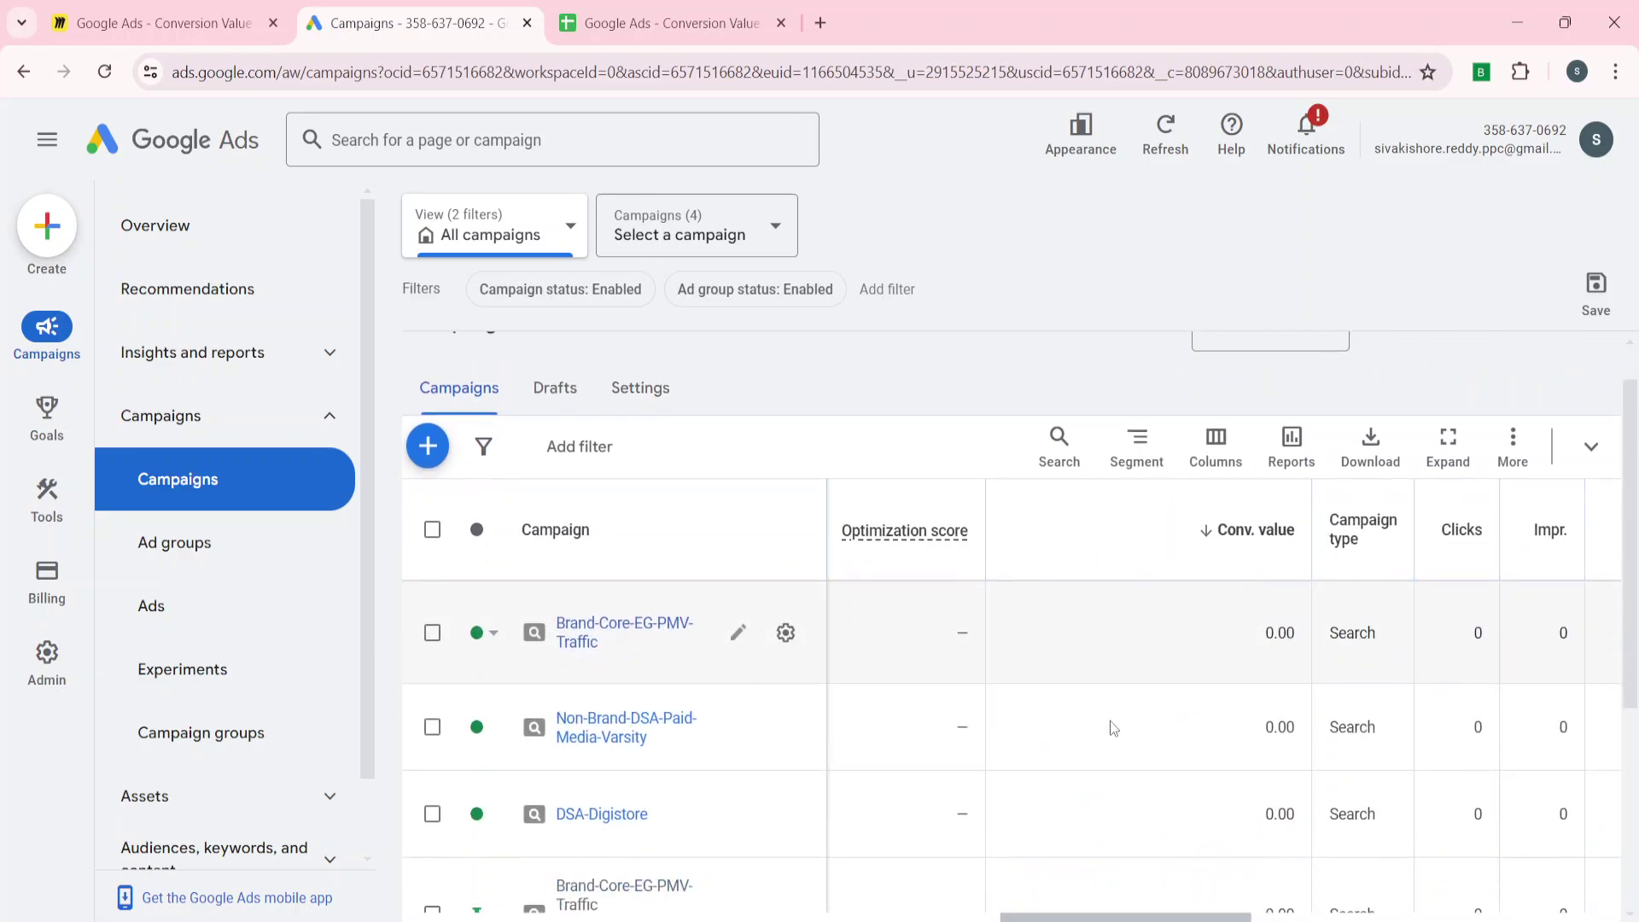
{"action": "scroll", "coordinate": [1110, 721], "scroll_direction": "down", "scroll_amount": 1}
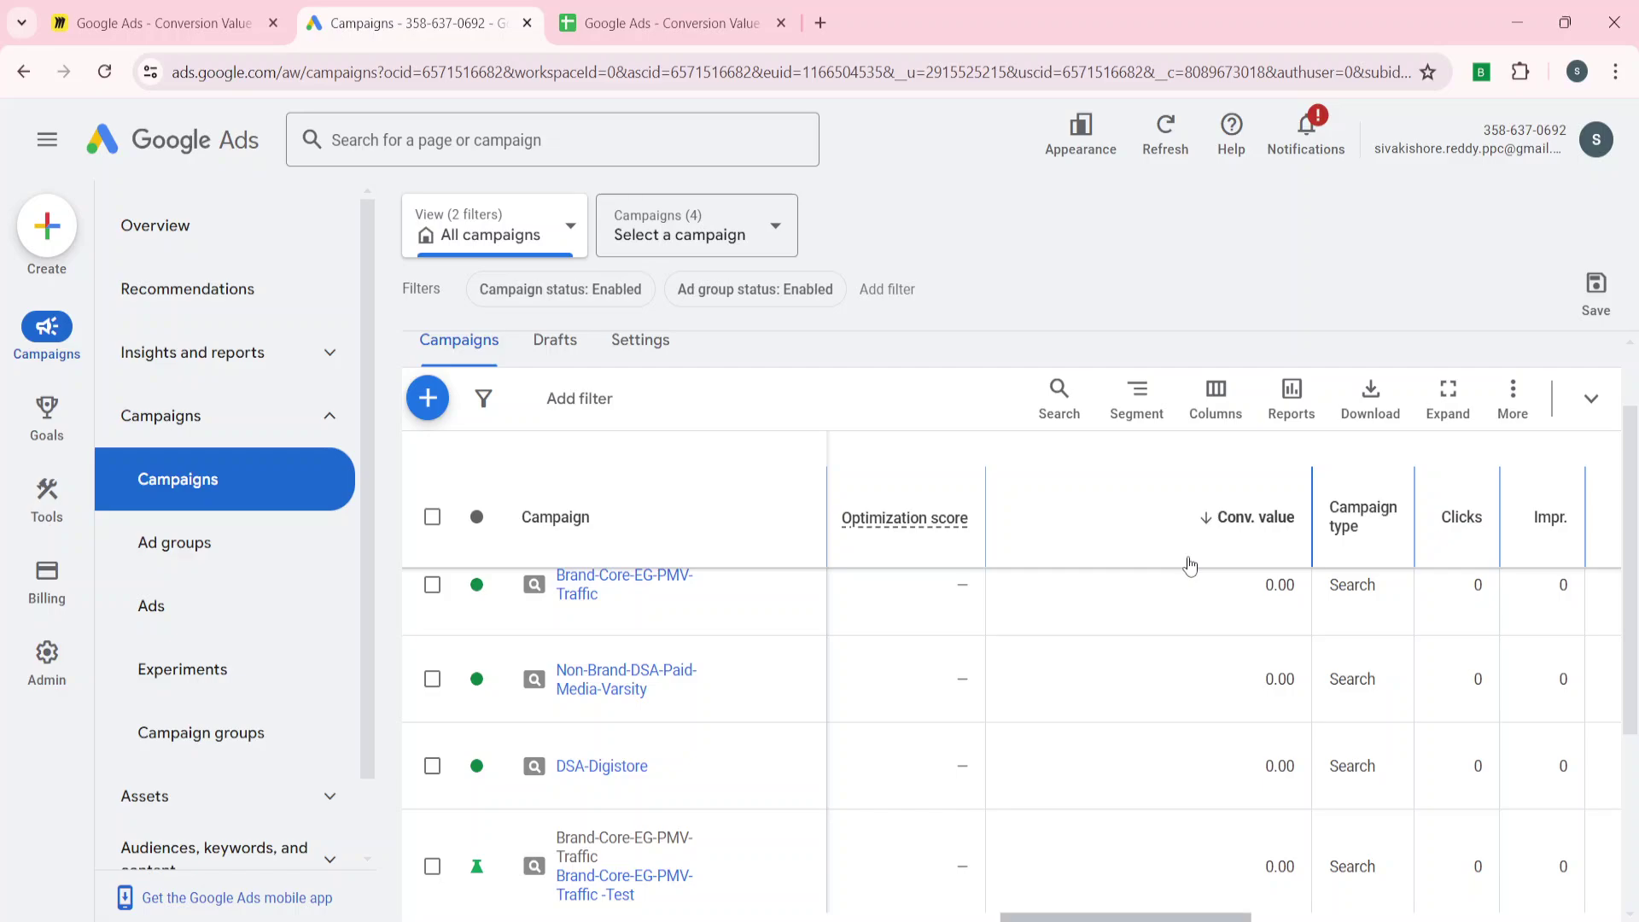
Switch to the Conversion Value Rules spreadsheet and examine the location examples, including Haryana in K4.
{"action": "left_click", "coordinate": [632, 21]}
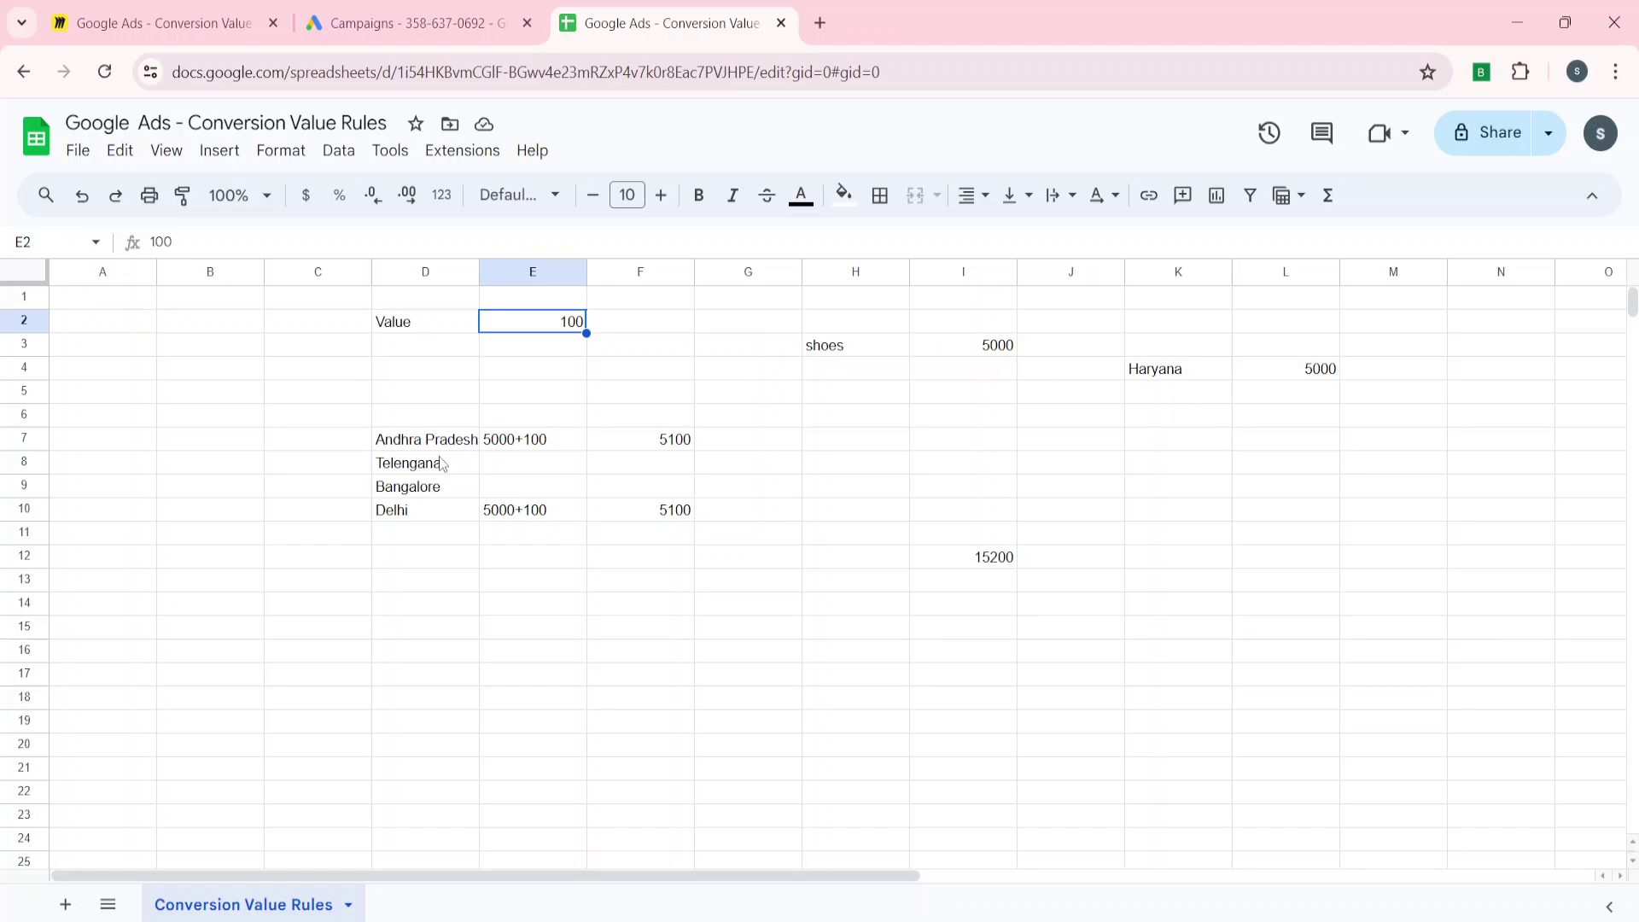
{"action": "left_click", "coordinate": [1151, 378]}
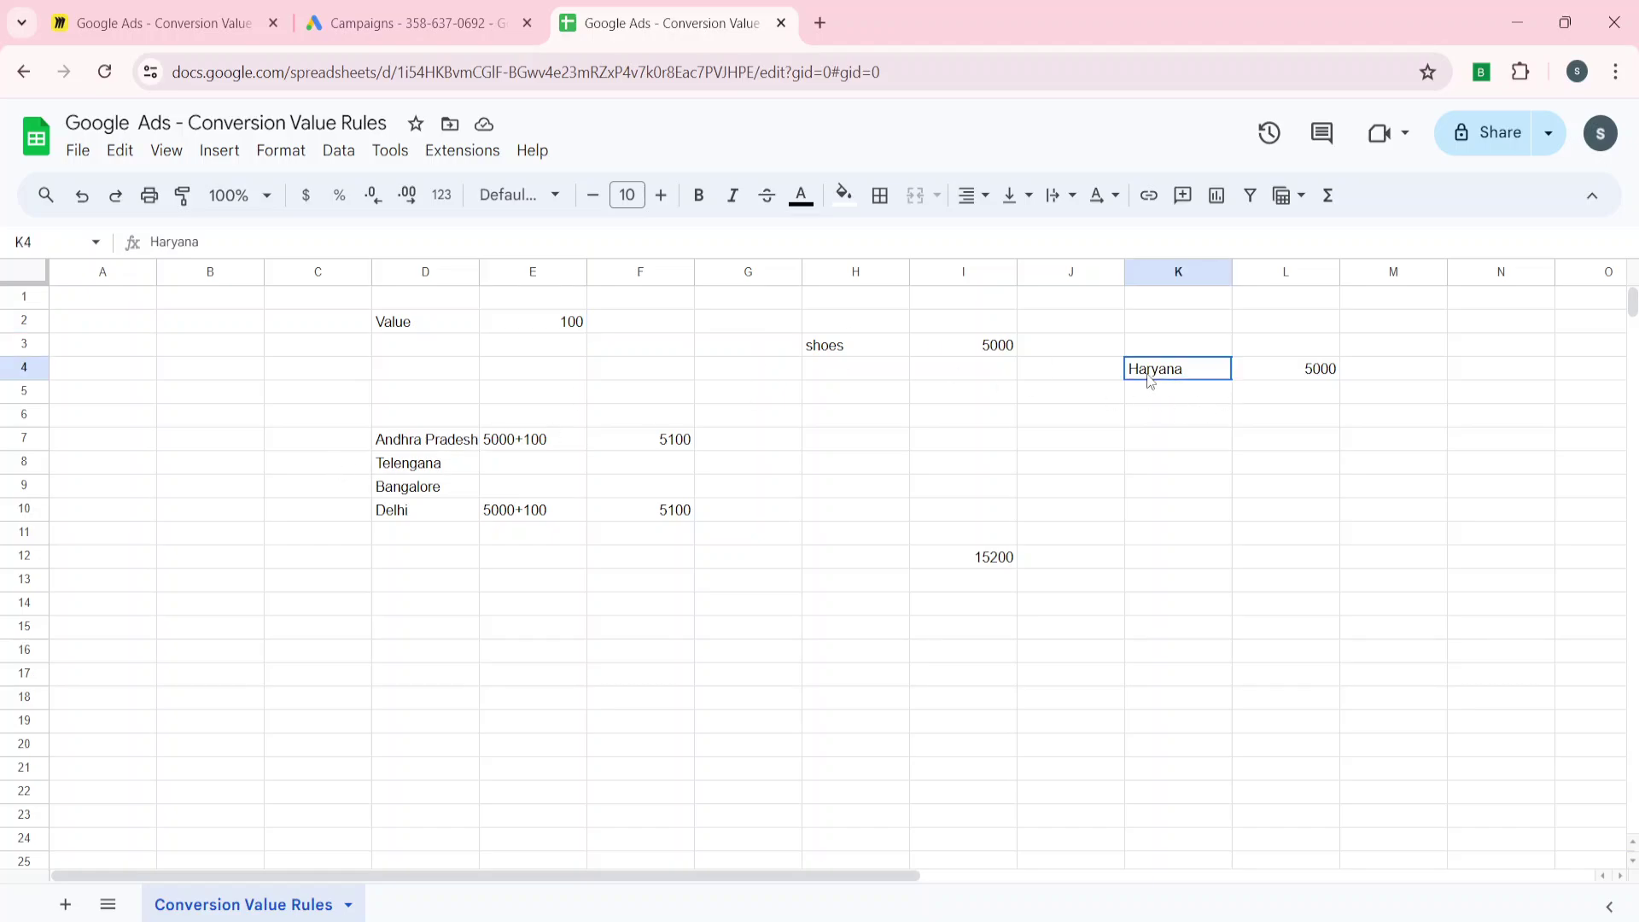
Switch back to the Google Ads campaigns page and segment the table by the Value rule adjustment conversion dimension.
{"action": "left_click", "coordinate": [384, 23]}
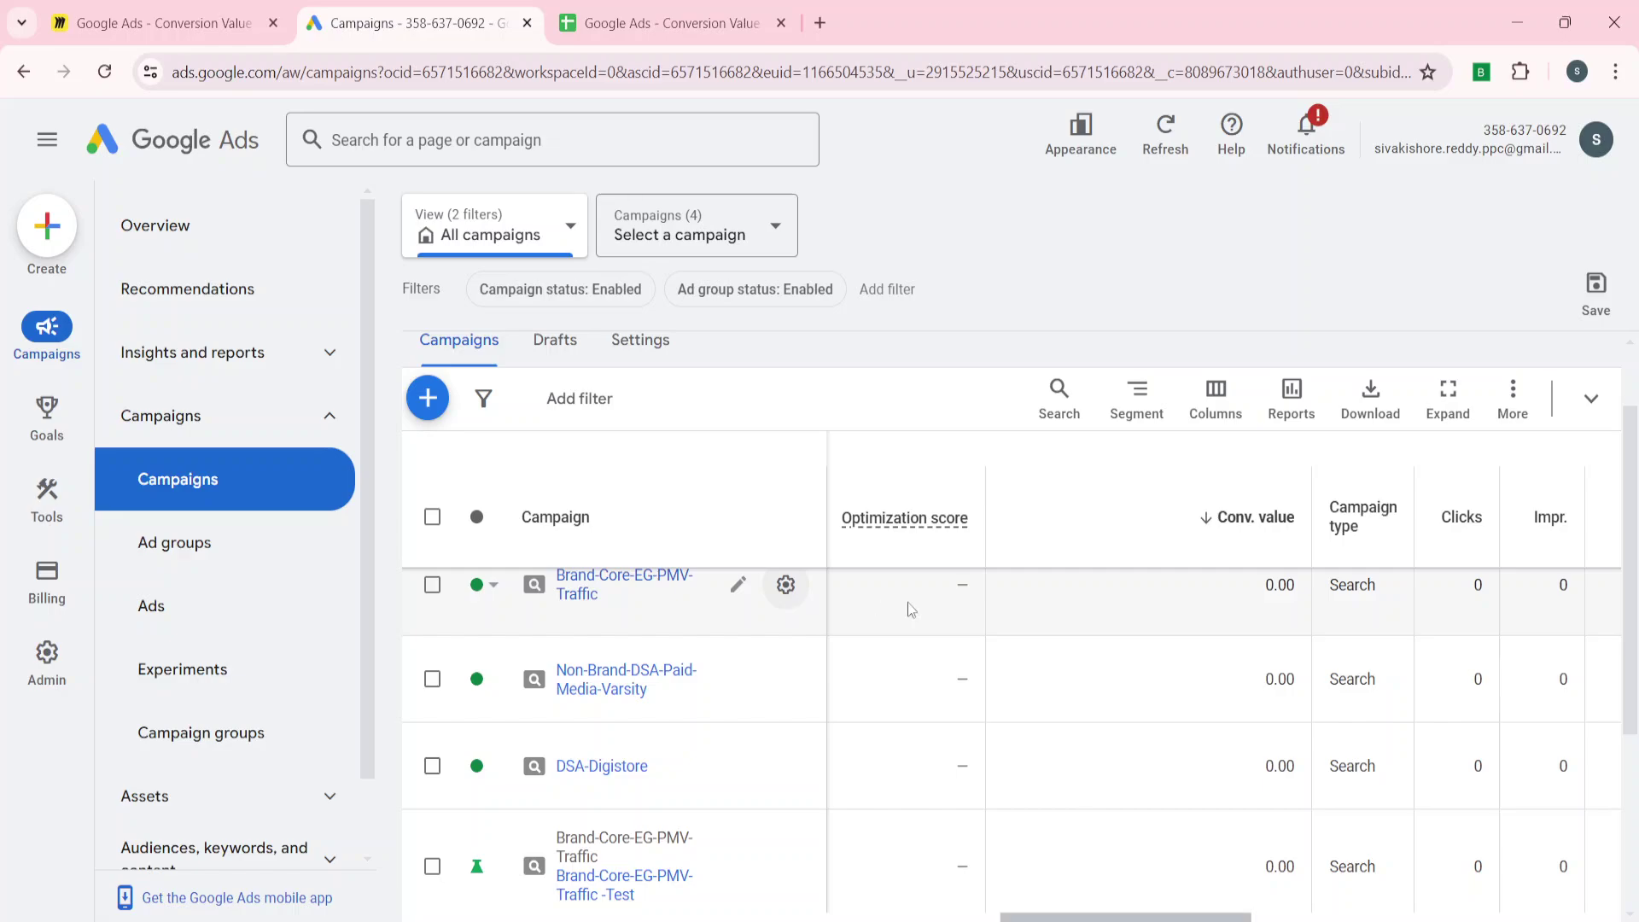
{"action": "scroll", "coordinate": [1002, 623], "scroll_direction": "up", "scroll_amount": 1}
{"action": "left_click", "coordinate": [1155, 504]}
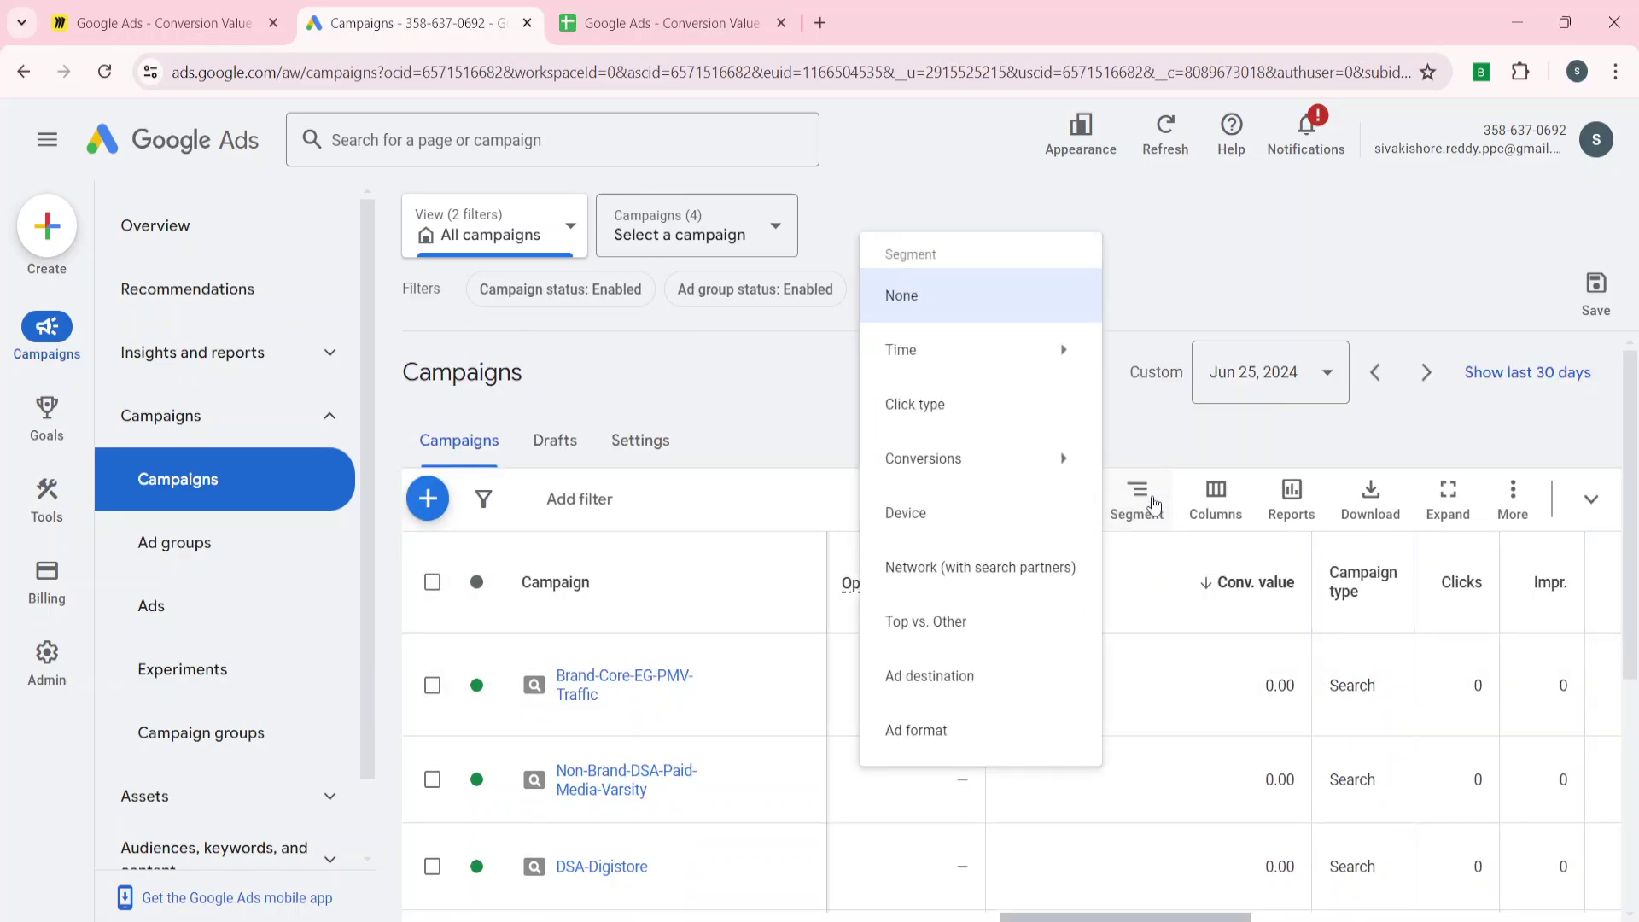
{"action": "mouse_move", "coordinate": [943, 465]}
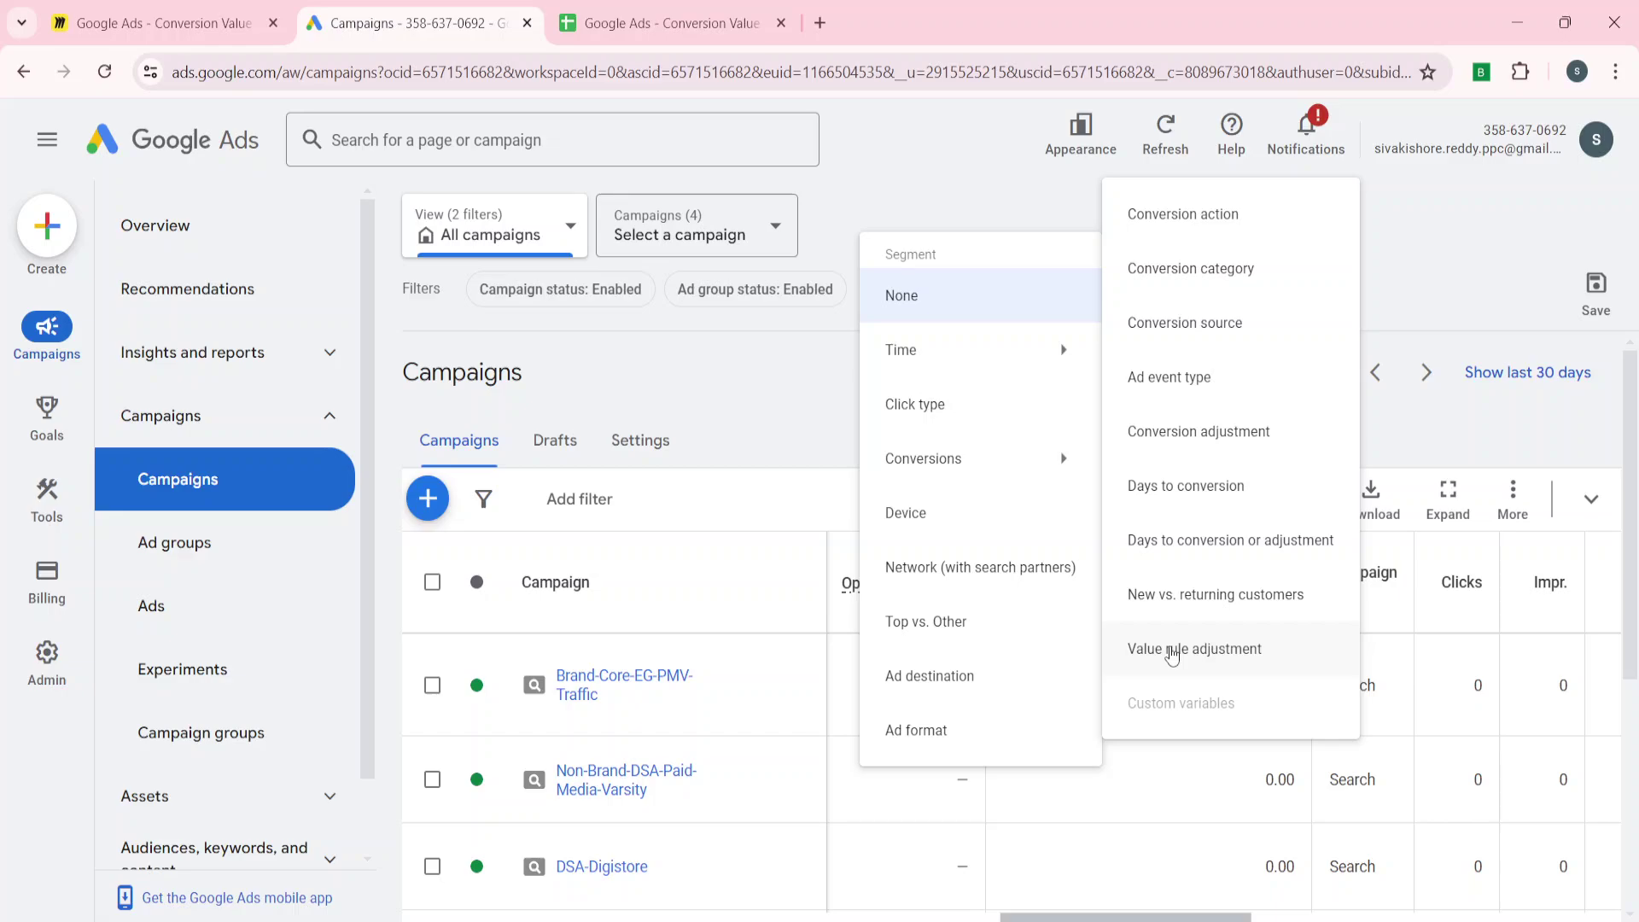
{"action": "left_click", "coordinate": [1171, 651]}
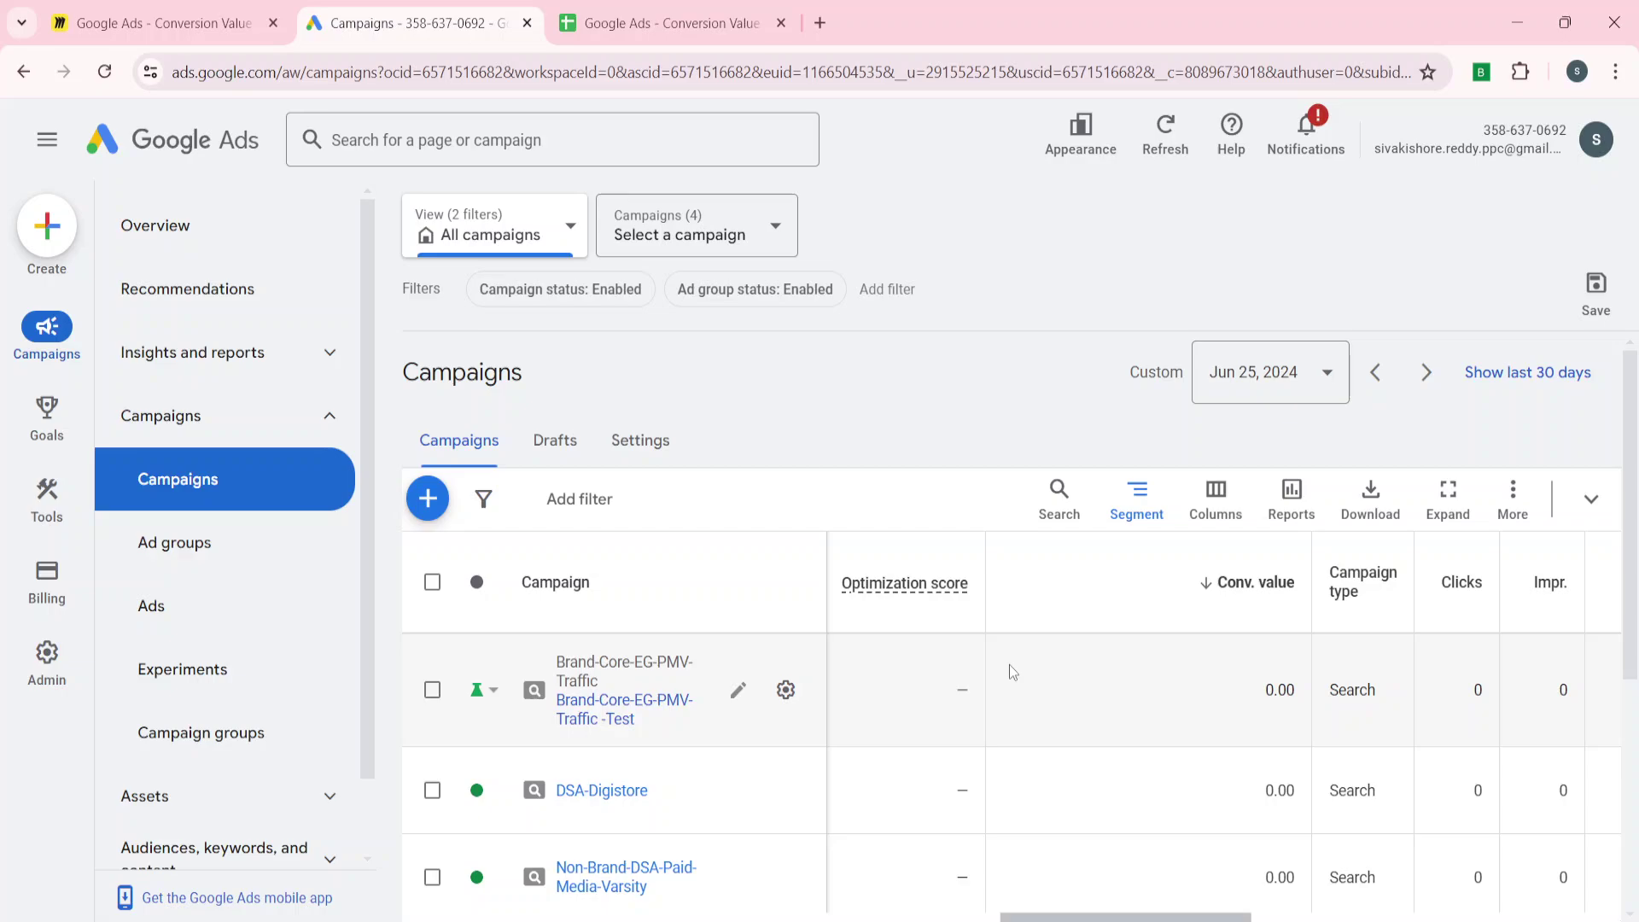
Review the segmented campaign rows, check the segment choice, and reapply the Value rule adjustment segment.
{"action": "scroll", "coordinate": [689, 820], "scroll_direction": "down", "scroll_amount": 2}
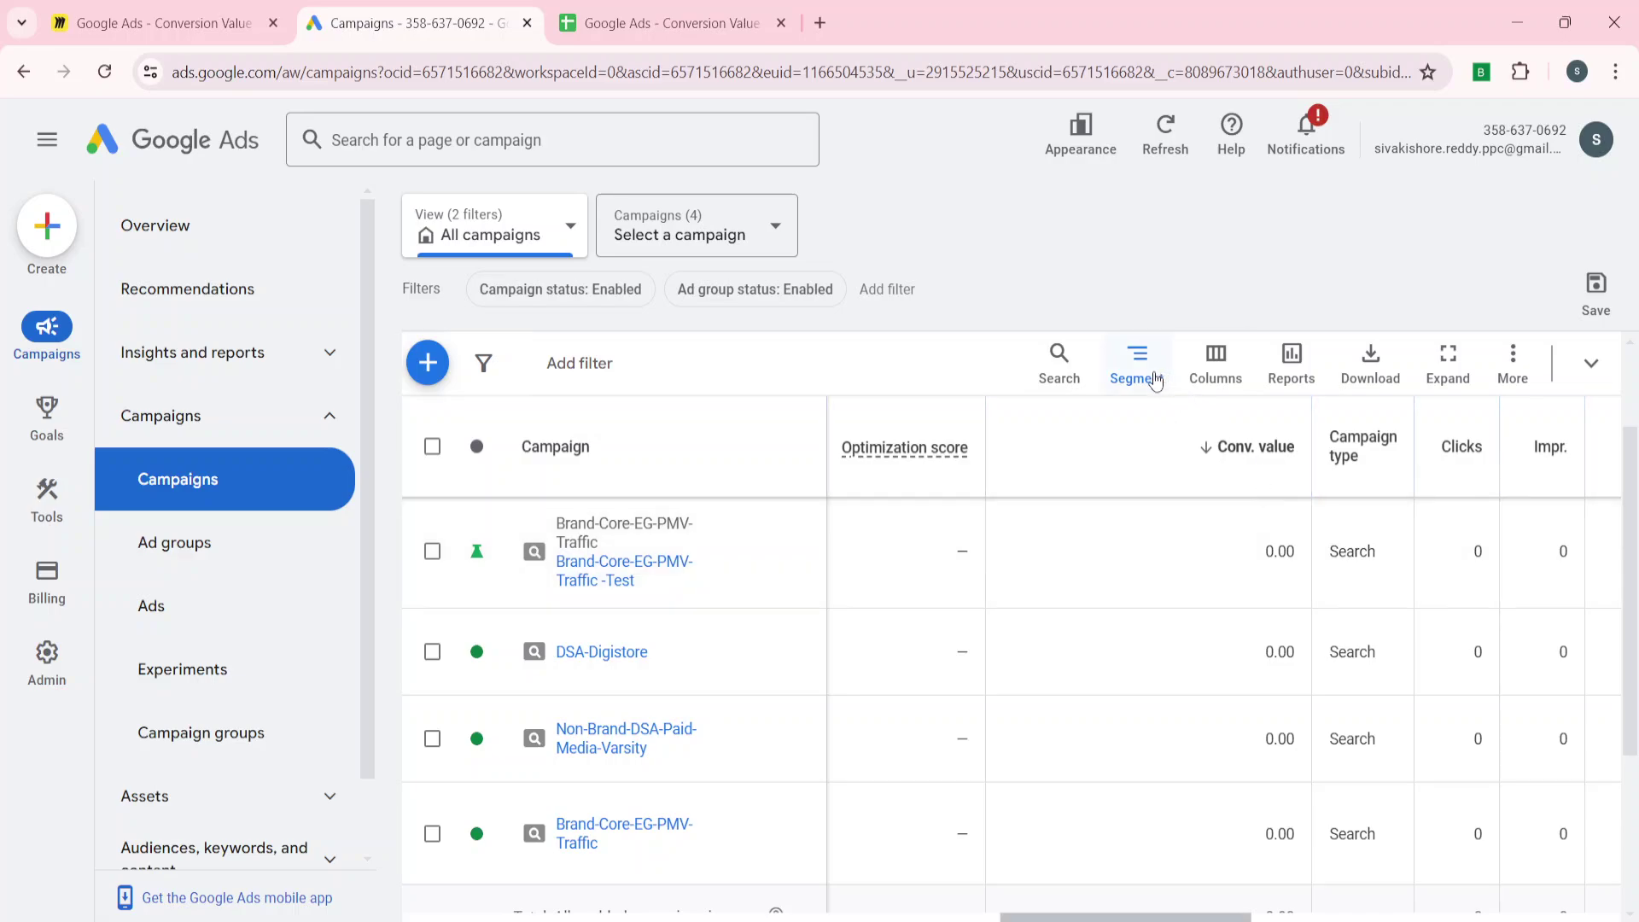
{"action": "left_click", "coordinate": [1133, 383]}
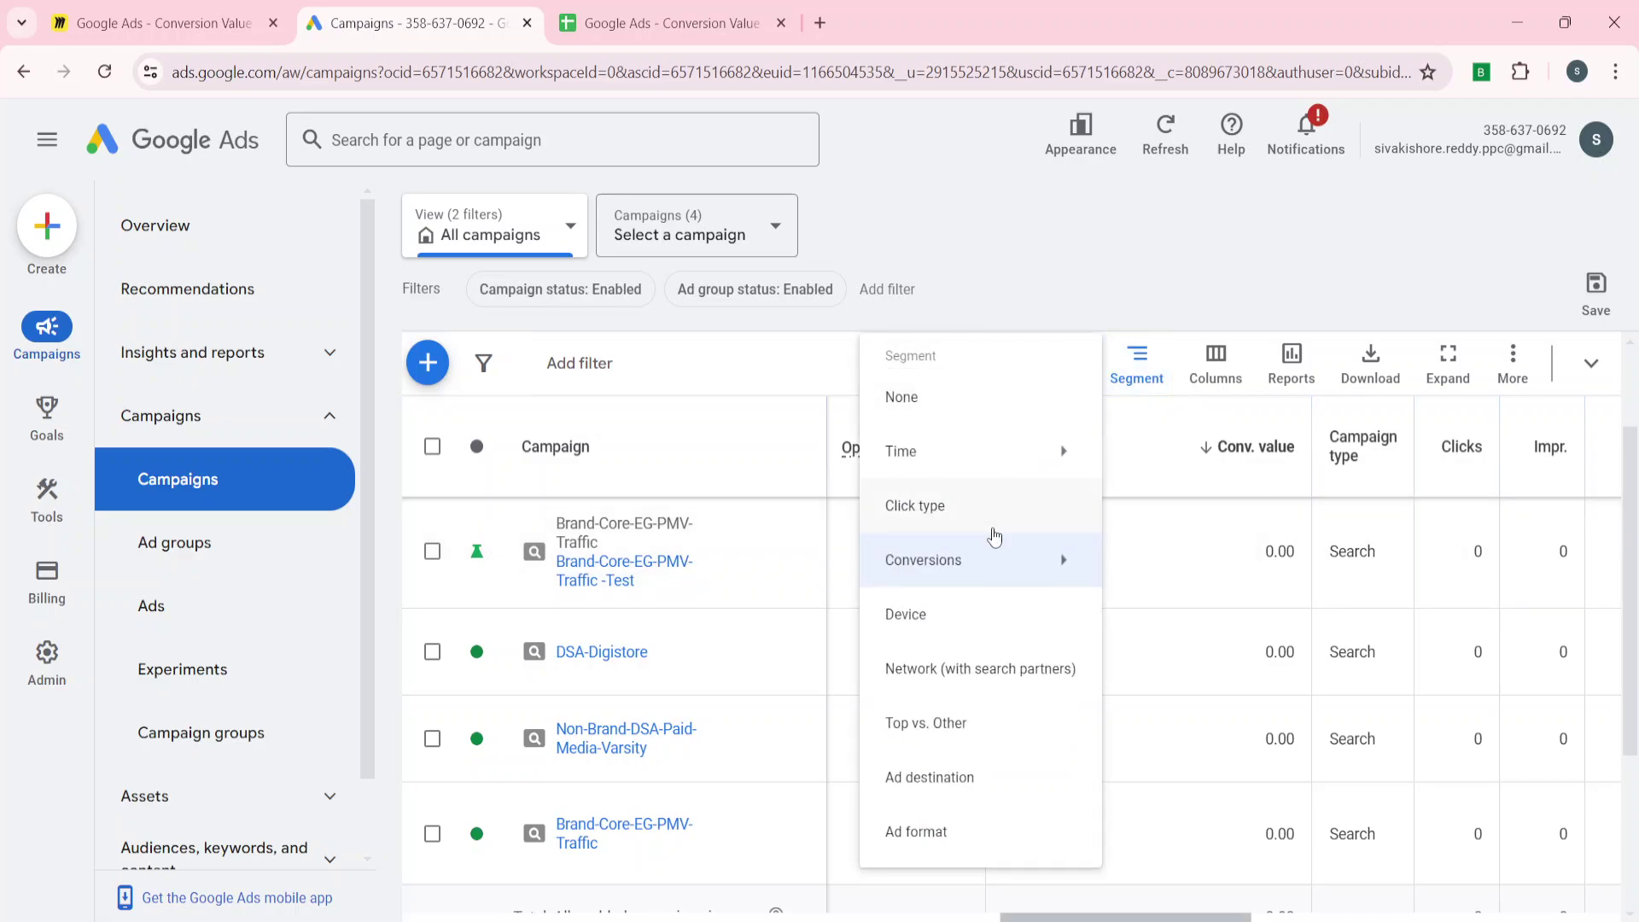
{"action": "mouse_move", "coordinate": [1008, 563]}
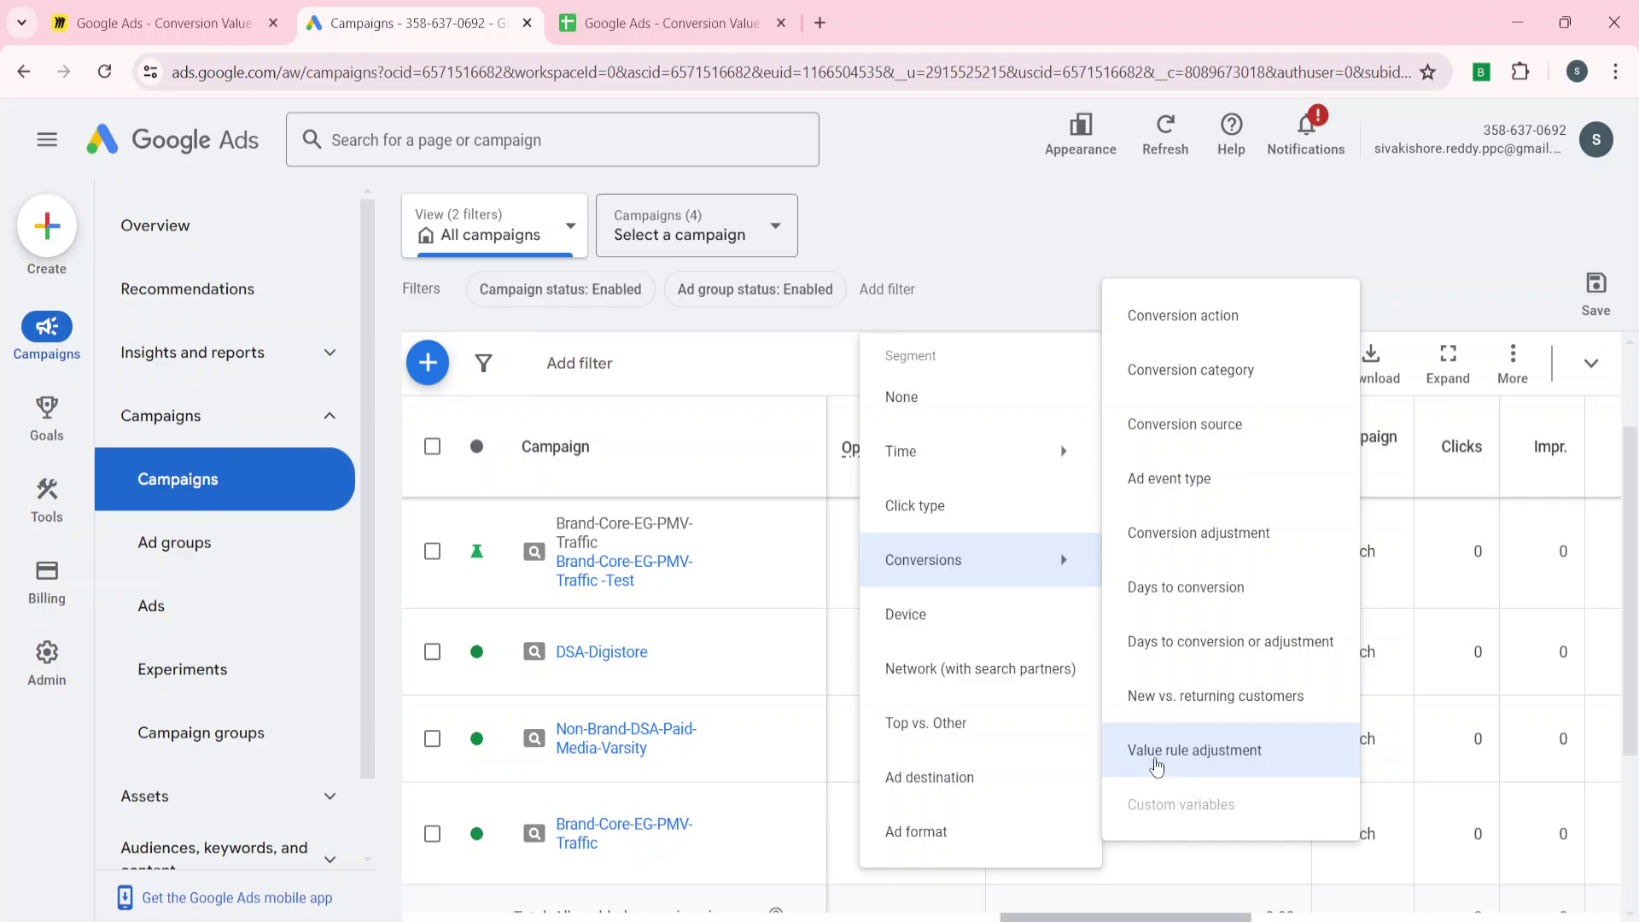
{"action": "left_click", "coordinate": [1157, 767]}
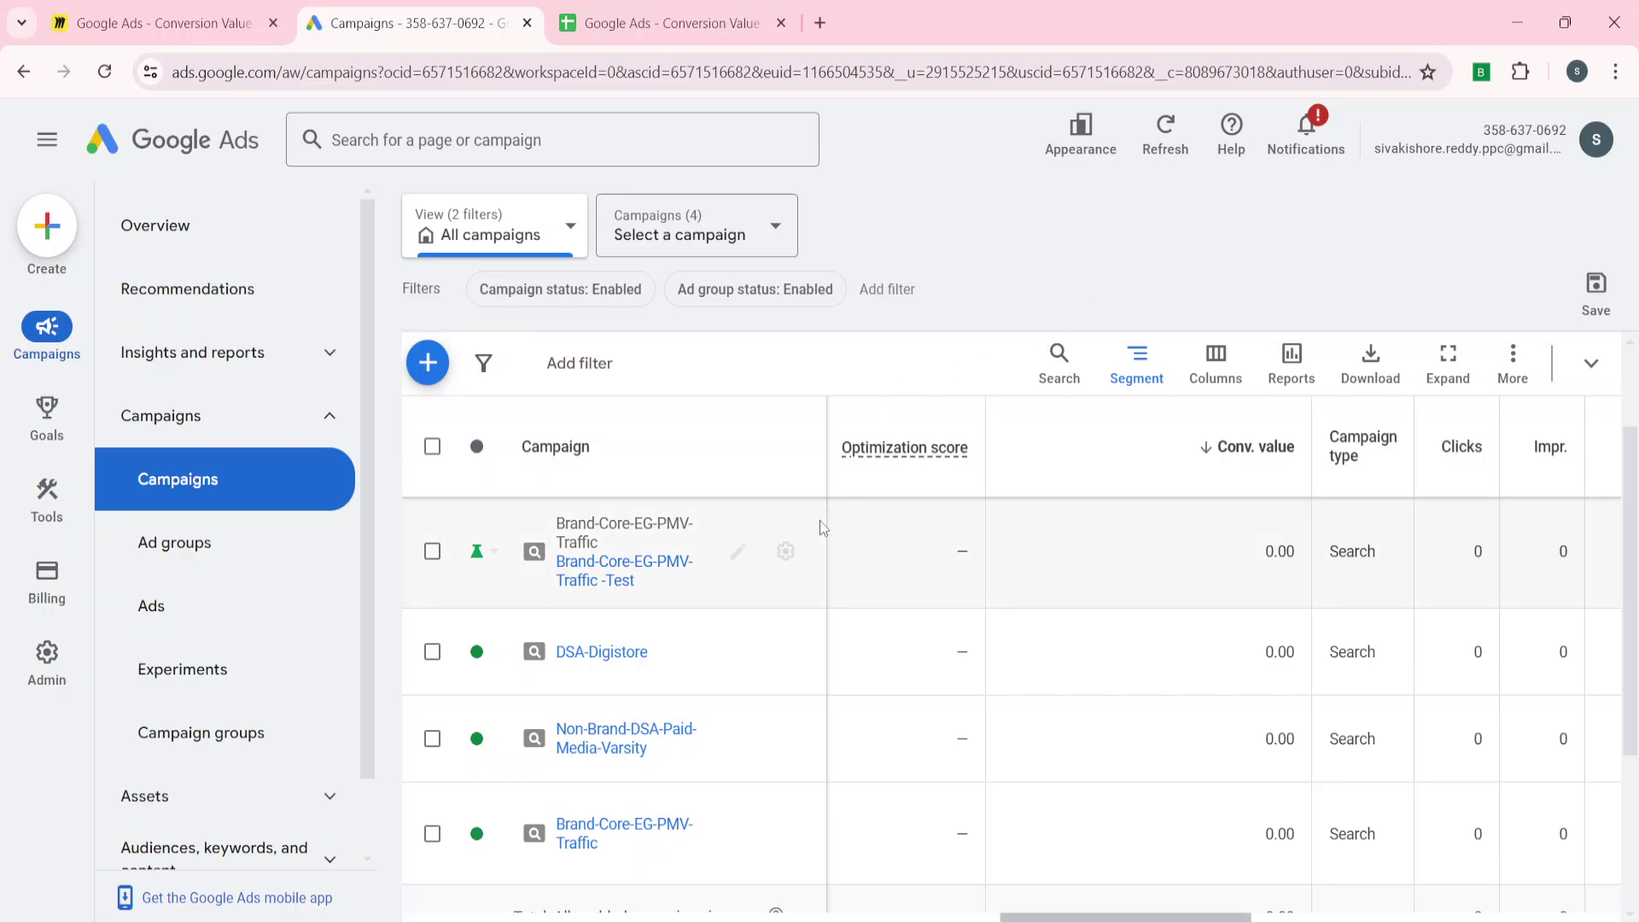
{"action": "scroll", "coordinate": [823, 527], "scroll_direction": "up", "scroll_amount": 2}
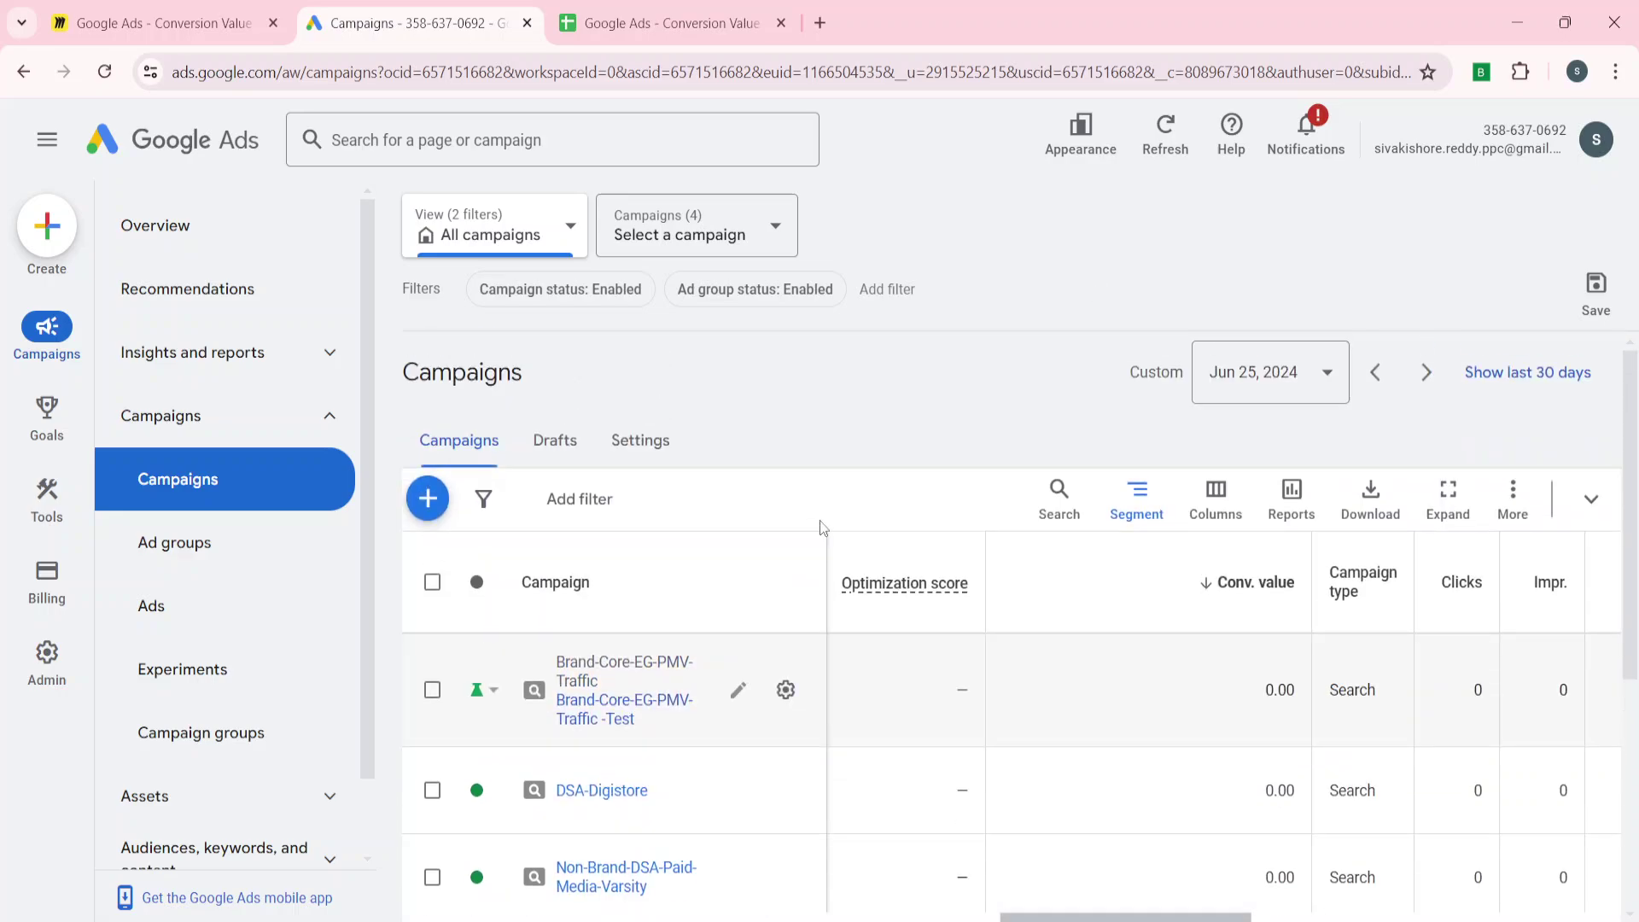